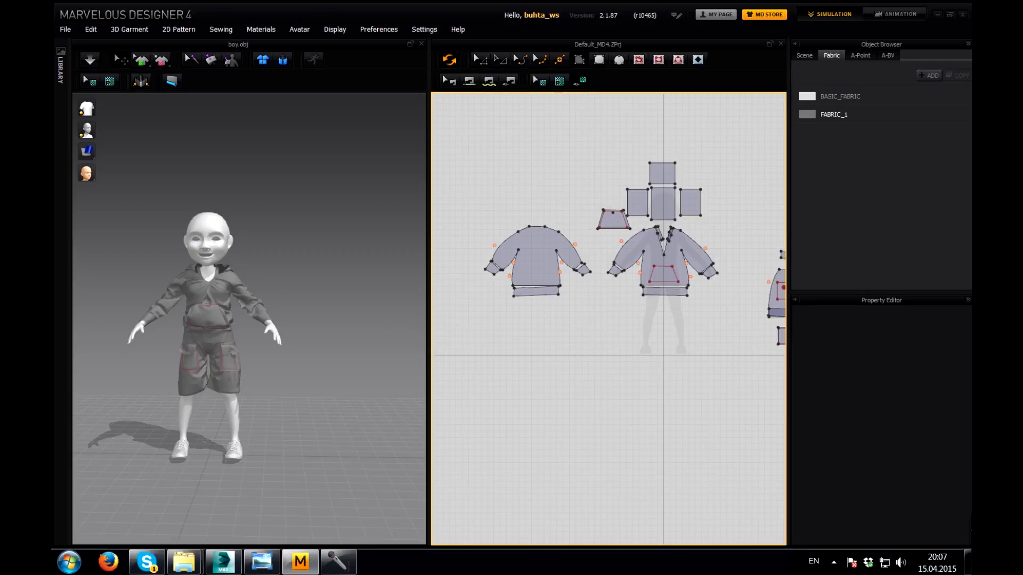
Zoom the 2D pattern view out, then back in on the hoodie front pieces.
scroll(610, 294, "down", 3)
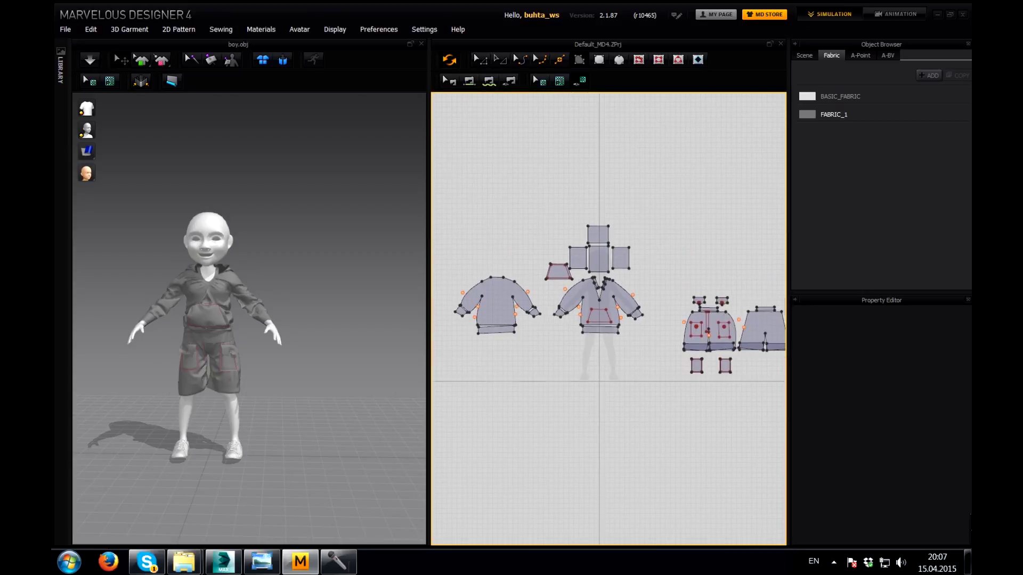
scroll(610, 294, "up", 5)
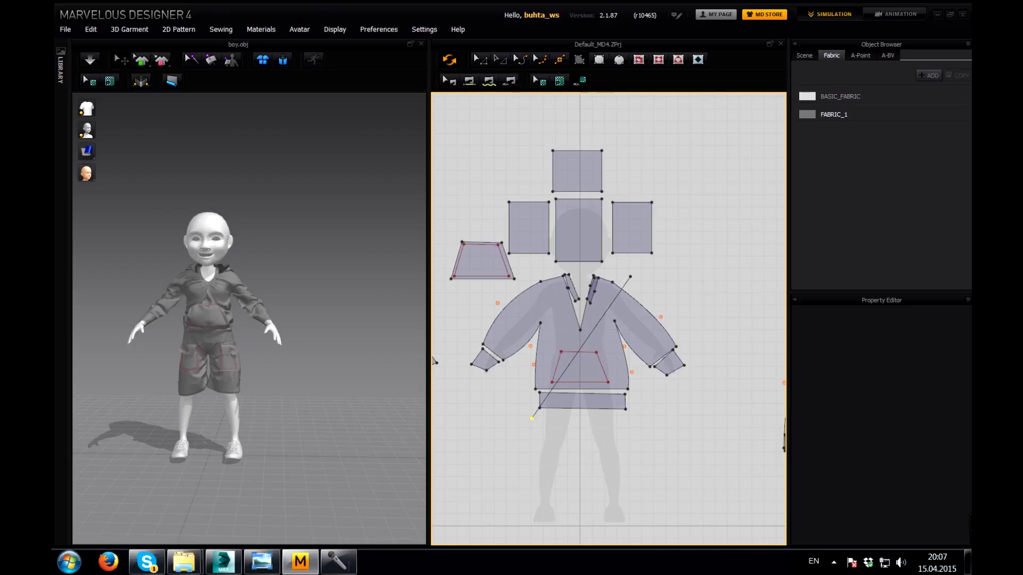
Draw a diagonal strap strip from shoulder to hip over the hoodie front, raise its lower end, and select it.
left_click(521, 411)
left_click(628, 277)
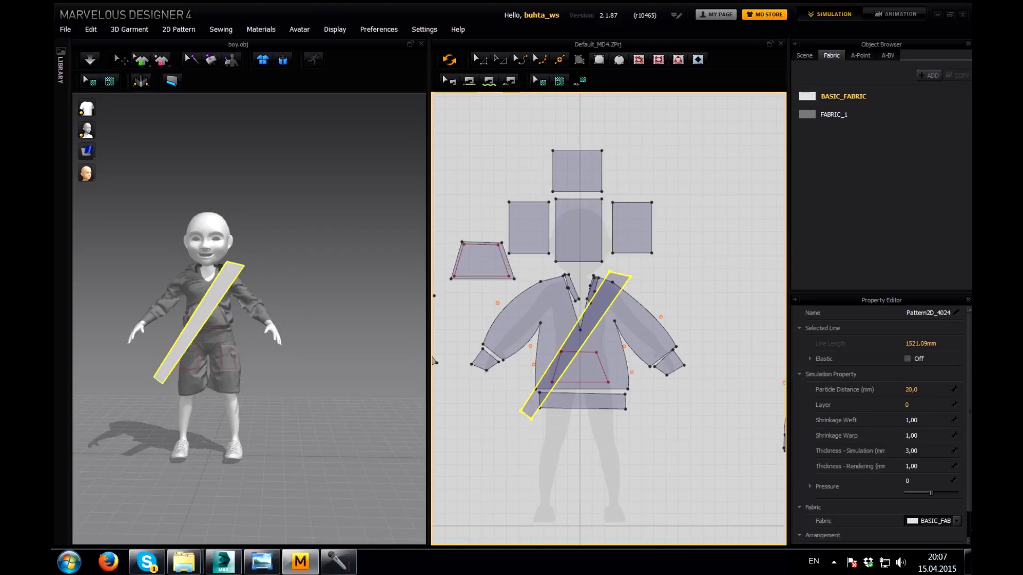
key("Escape")
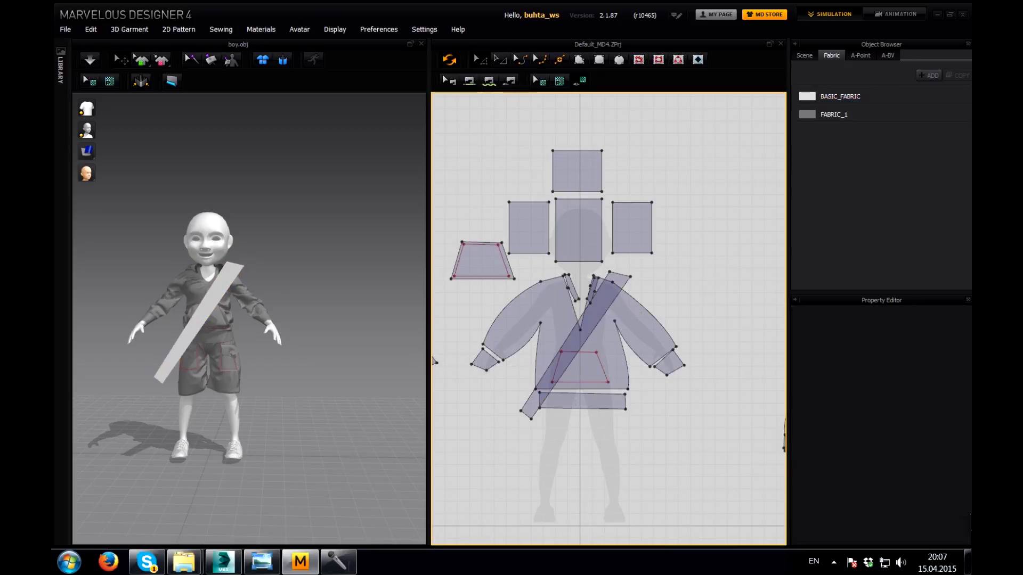
left_click_drag(525, 414, 536, 391)
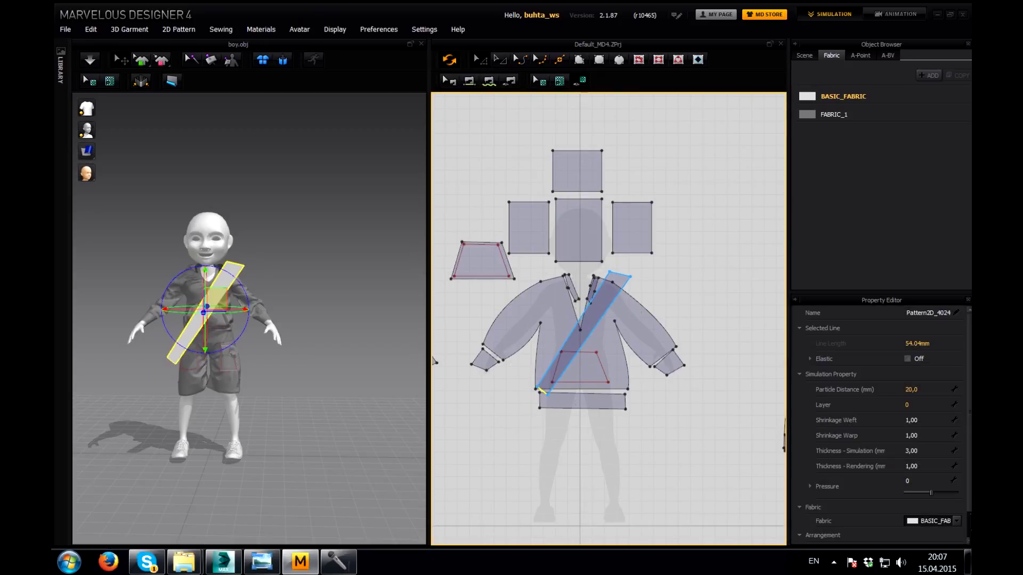
left_click(583, 333)
key("a")
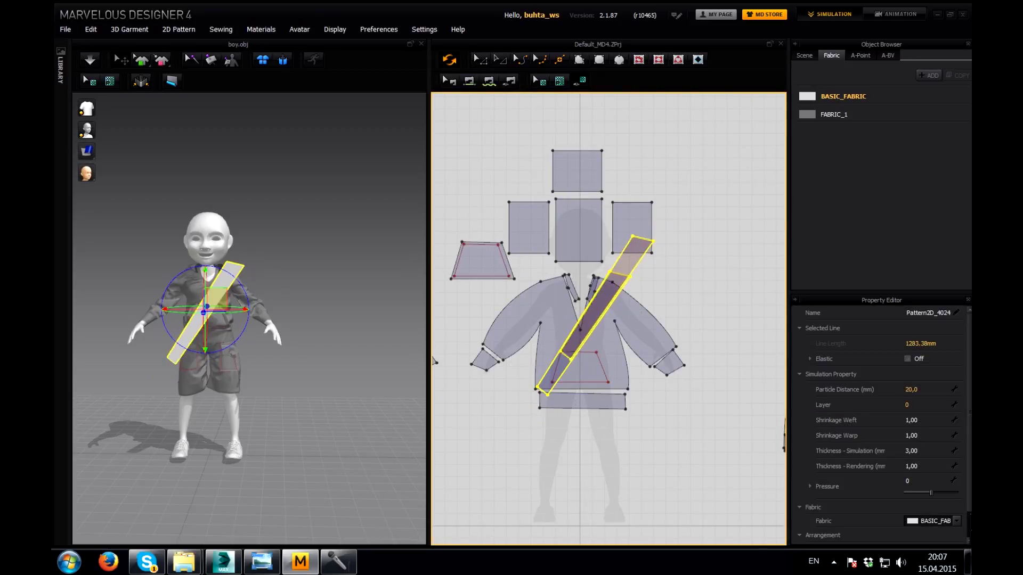
right_click(584, 332)
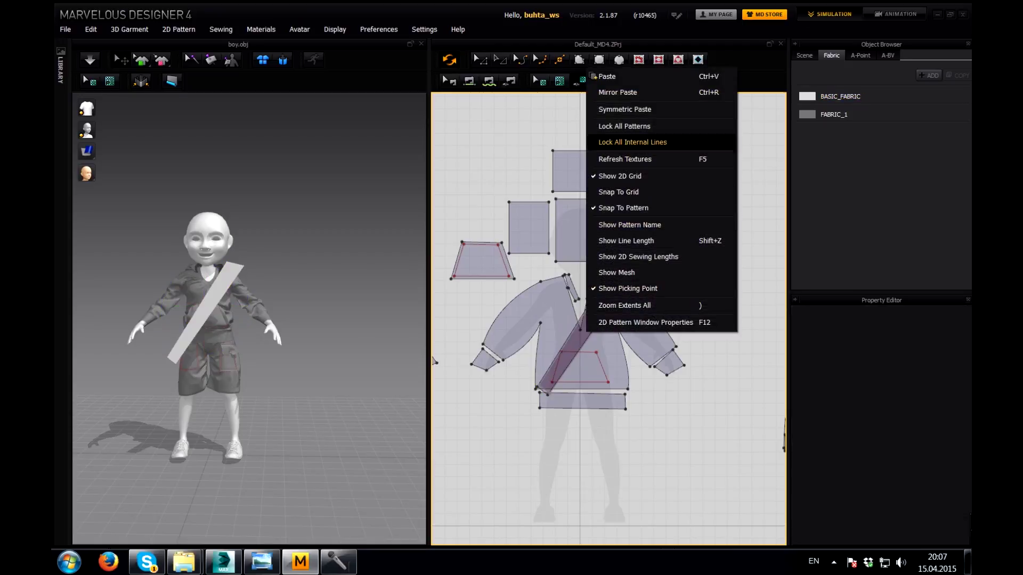
Symmetric-paste a mirrored strap copy over the hoodie and adjust it in 3D.
left_click(628, 108)
left_click(582, 330)
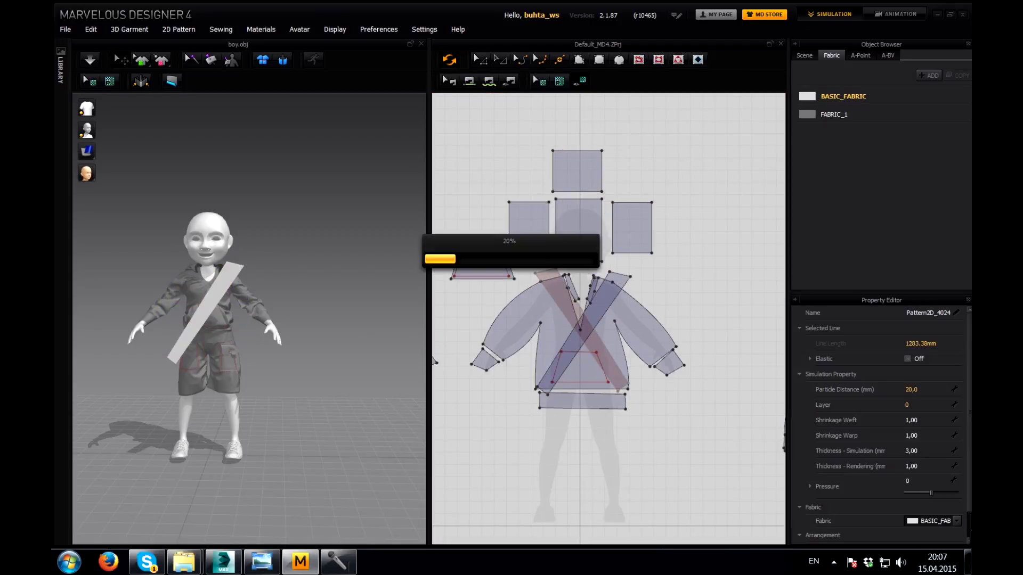
right_click_drag(245, 372, 224, 368)
left_click_drag(278, 341, 269, 337)
right_click_drag(269, 337, 237, 309)
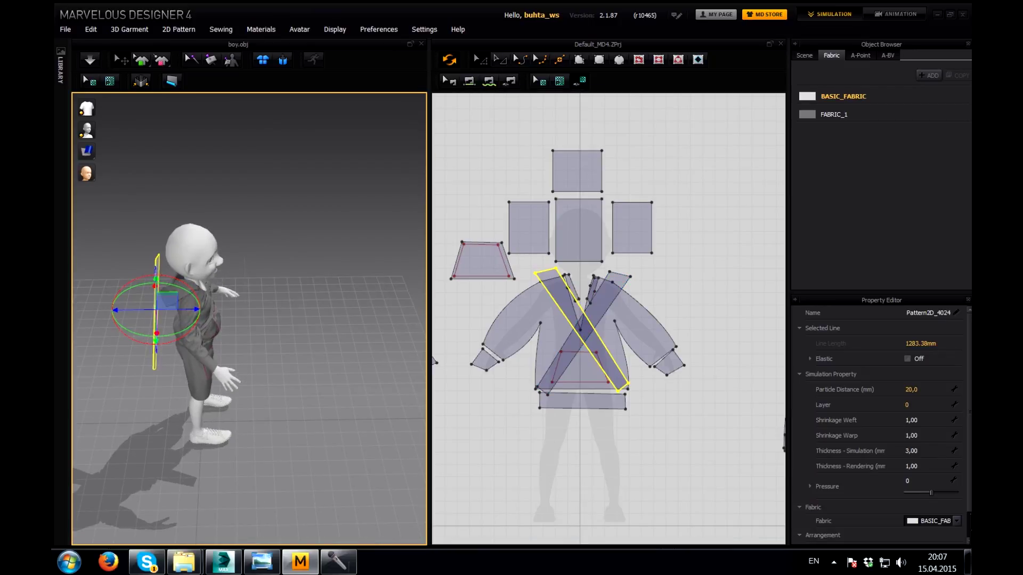
Paste the crossed straps to the right of the hoodie pattern and rotate them into place.
key("ctrl+v")
left_click(737, 234)
left_click_drag(545, 273, 767, 181)
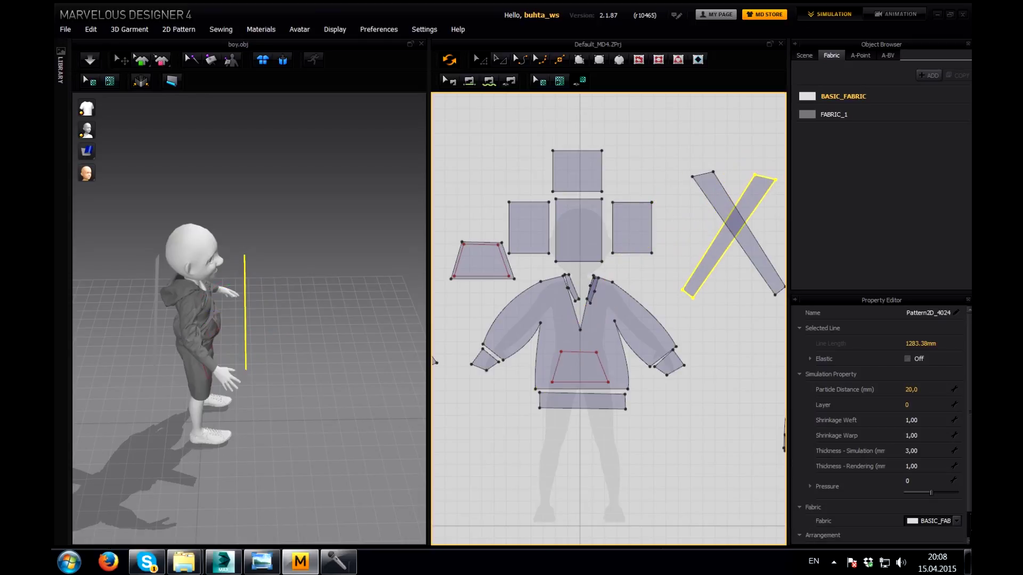
Sew the top ends of the two crossed strap pieces together with Segment Sewing.
key("w")
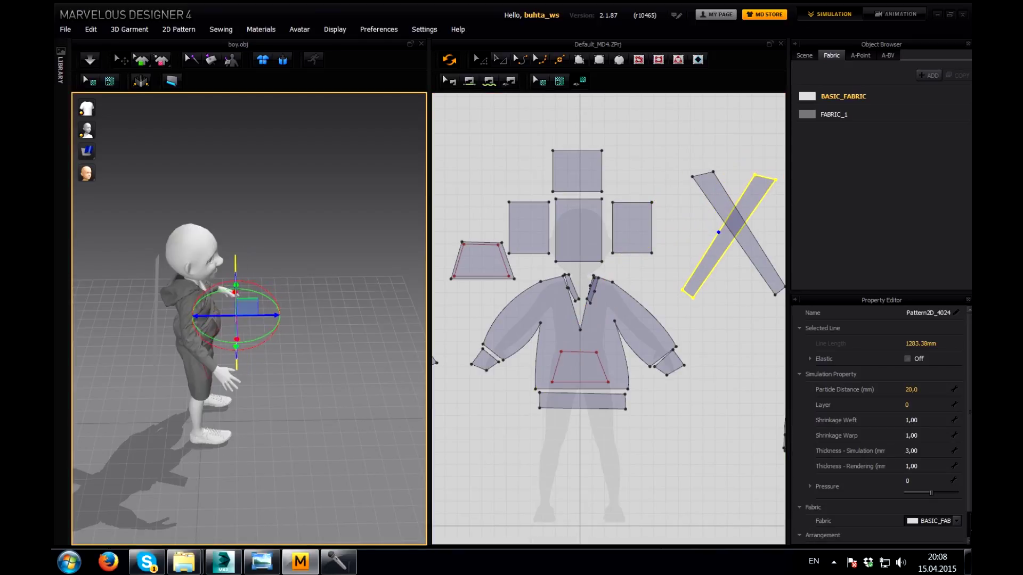
right_click_drag(250, 319, 346, 283)
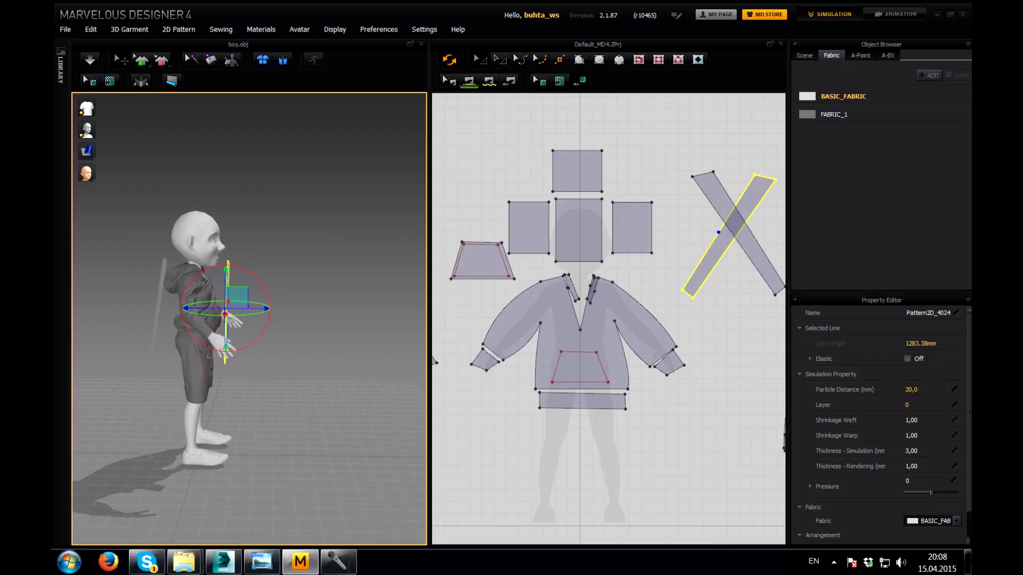
left_click(488, 81)
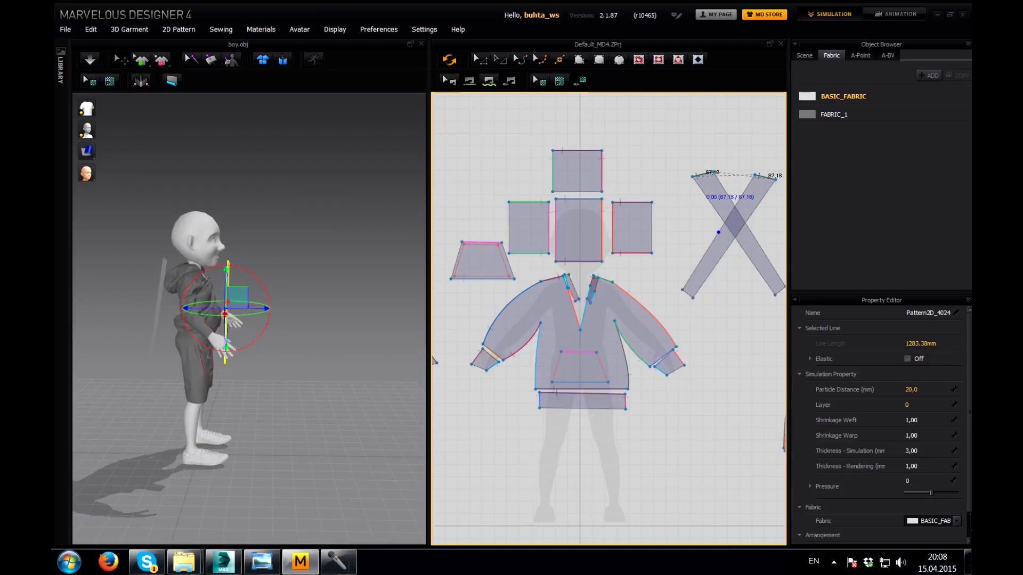
left_click(765, 176)
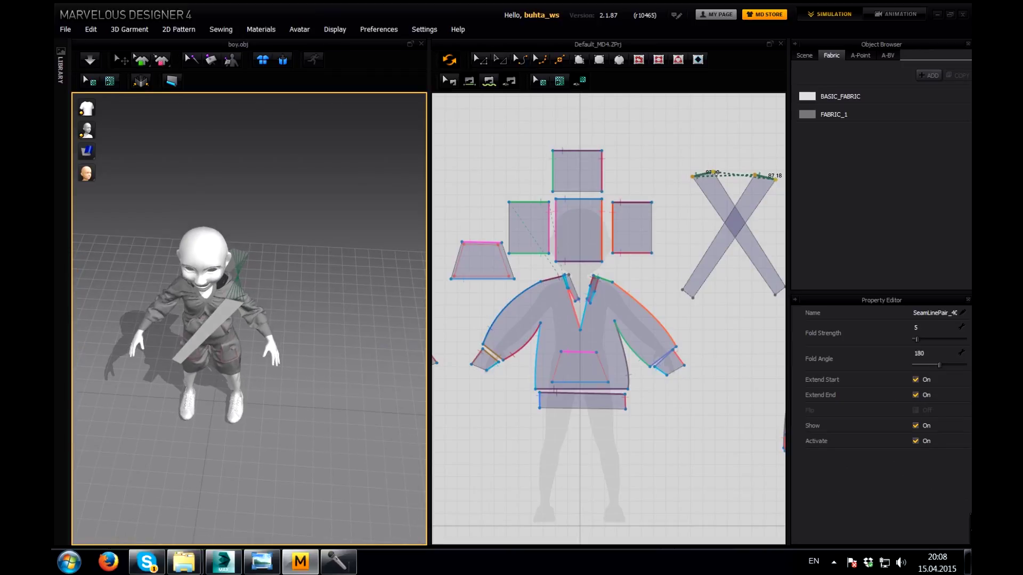
left_click(778, 205)
left_click(734, 173)
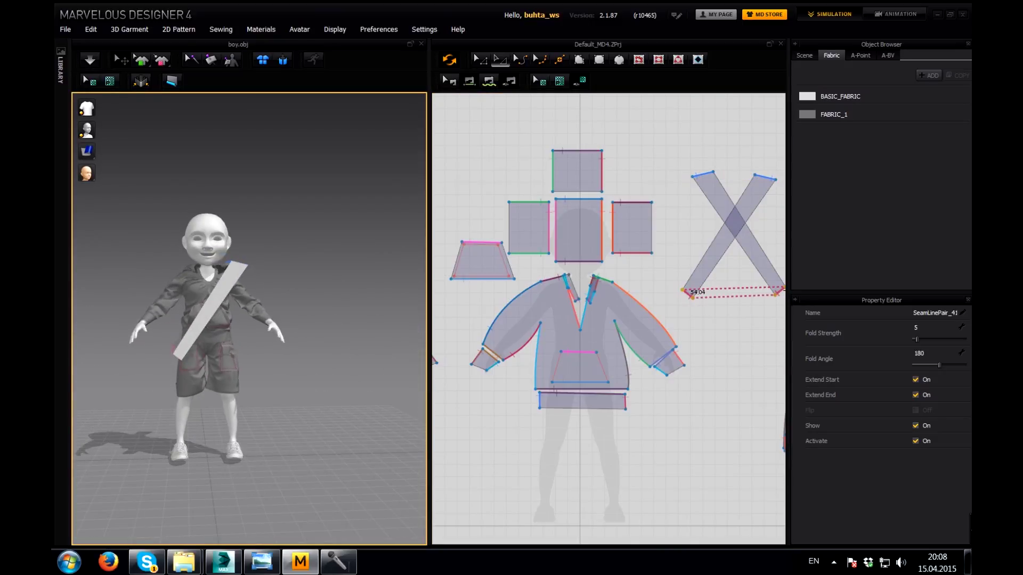
Marquee-select both bottom points of the X strap and drag them upward to shorten it.
key("z")
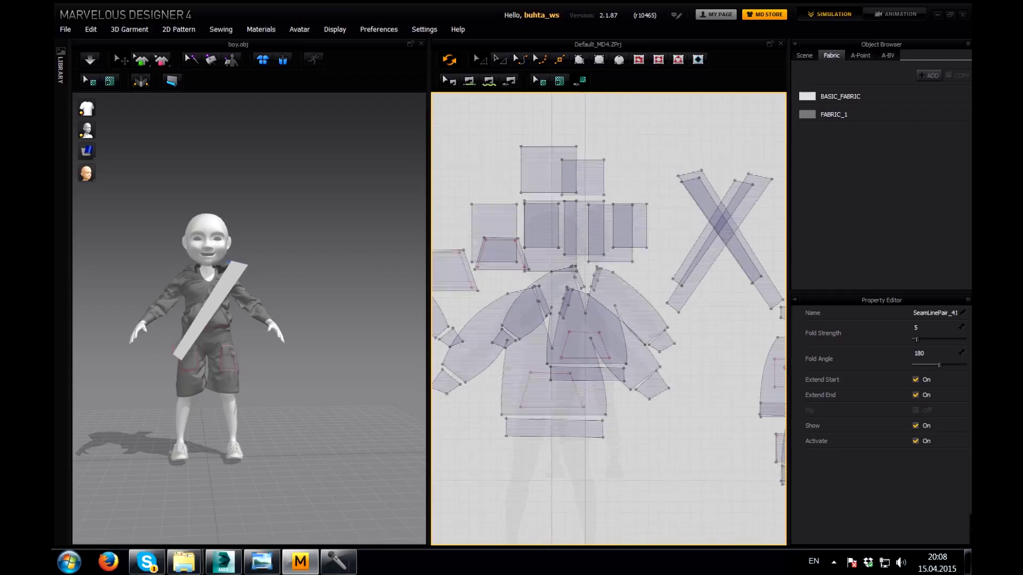
scroll(612, 263, "up", 2)
left_click(644, 211)
left_click_drag(638, 304, 645, 300)
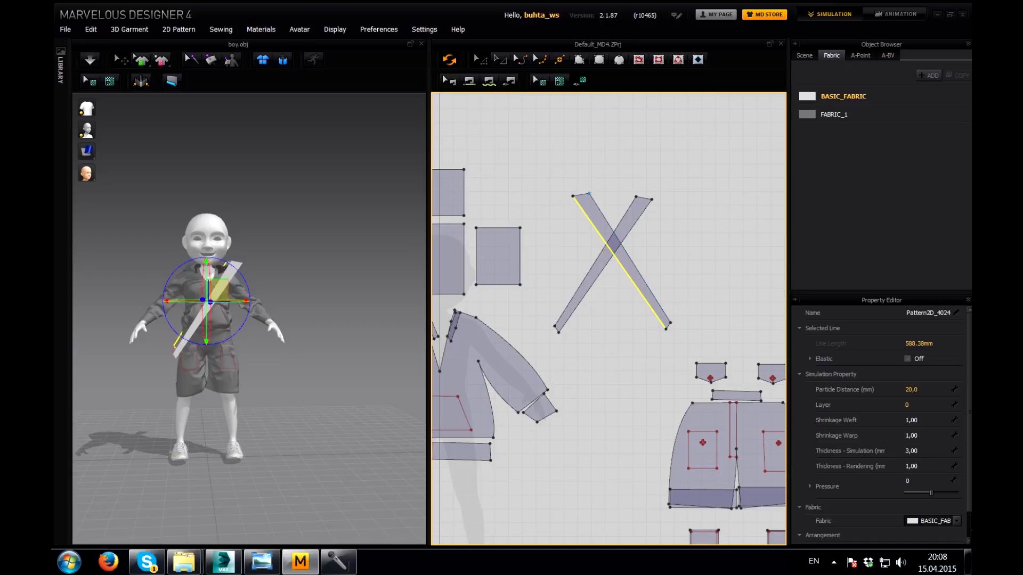
key("Escape")
key("ctrl+z")
key("ctrl+z")
left_click_drag(560, 313, 690, 347)
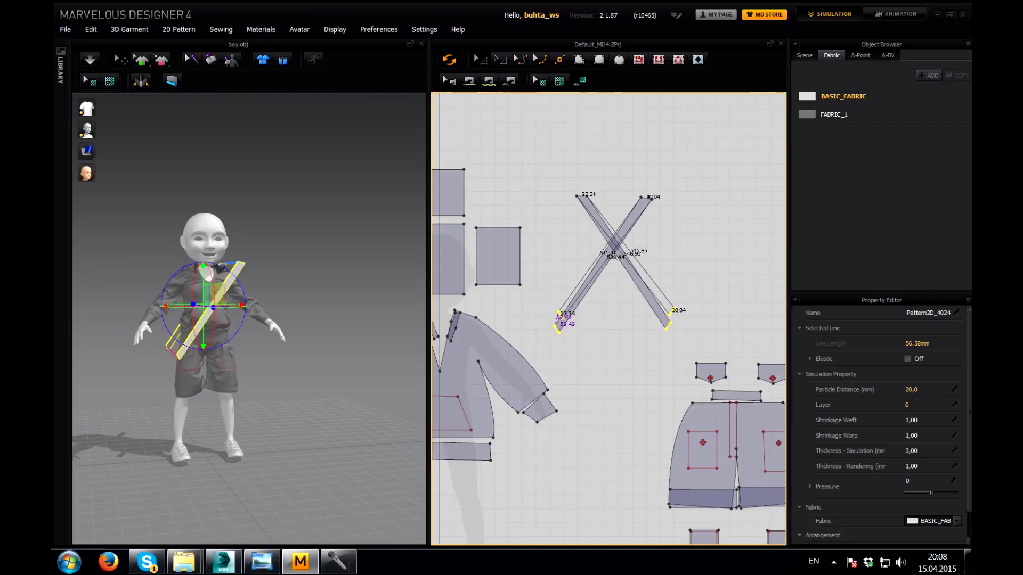
left_click_drag(559, 314, 564, 282)
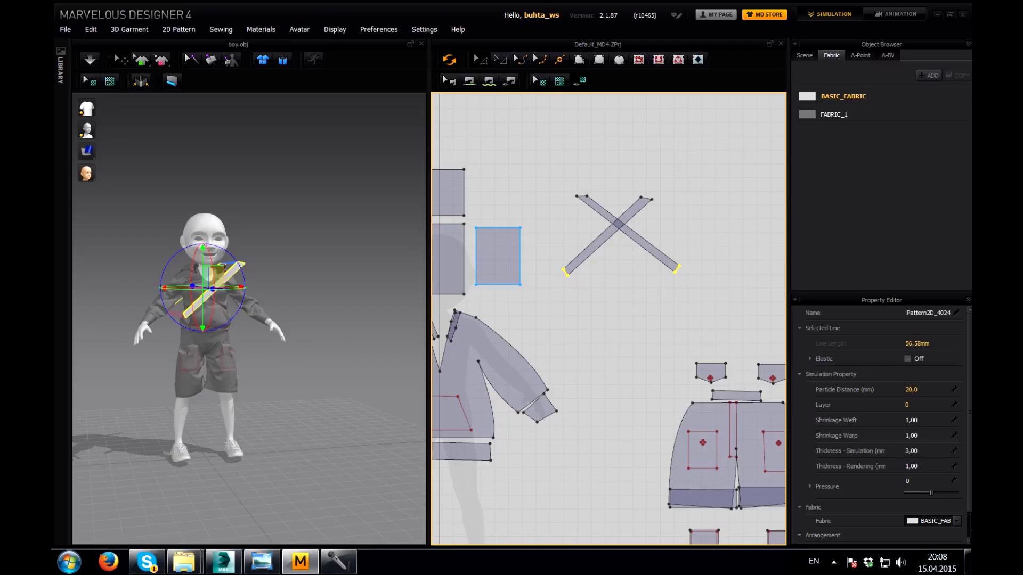
scroll(603, 187, "down", 2)
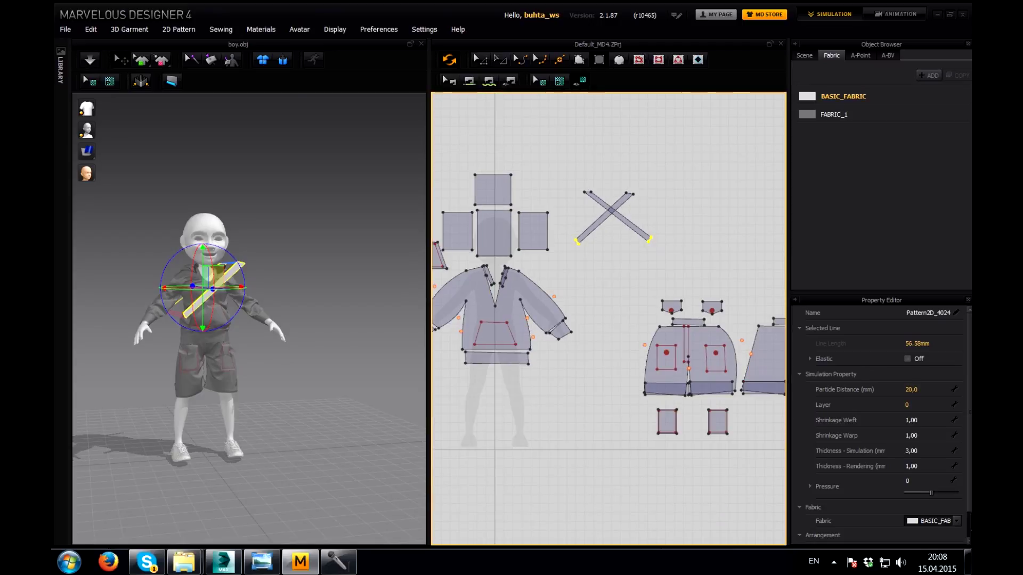
scroll(462, 230, "down", 3)
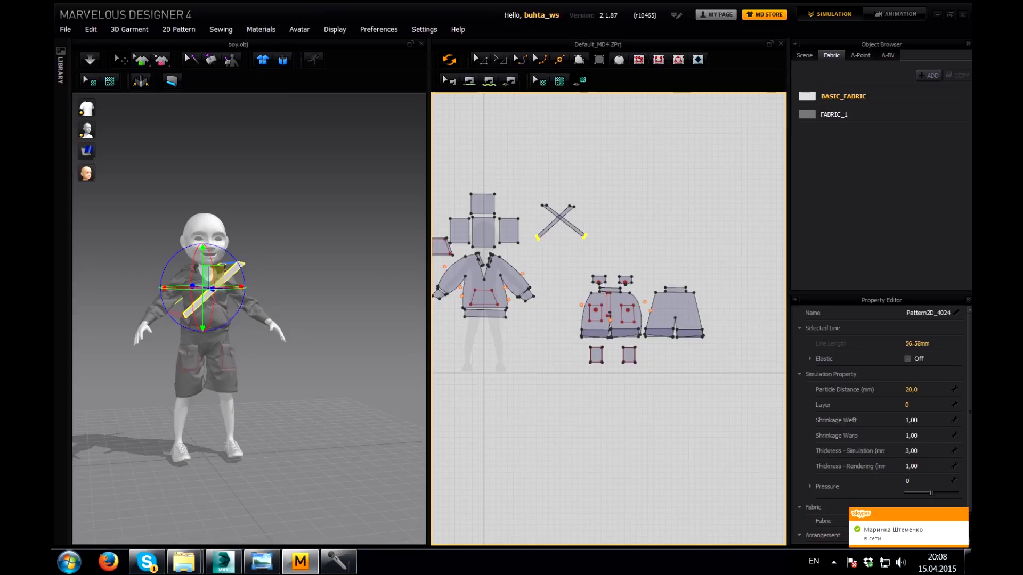
Mirror-paste the rectangle below the hoodie and delete the thin leftover piece.
middle_click_drag(608, 320, 661, 321)
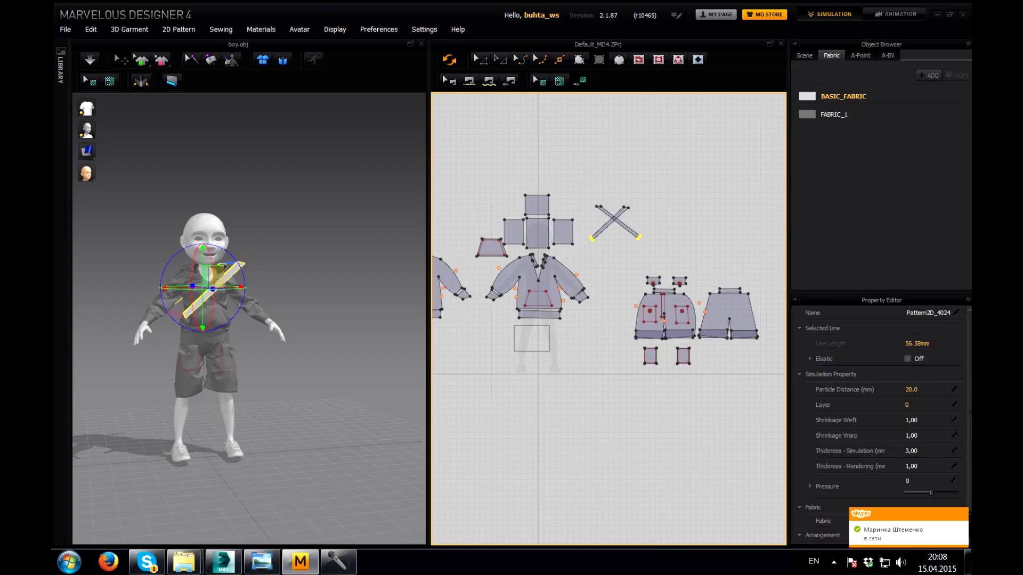
left_click(532, 338)
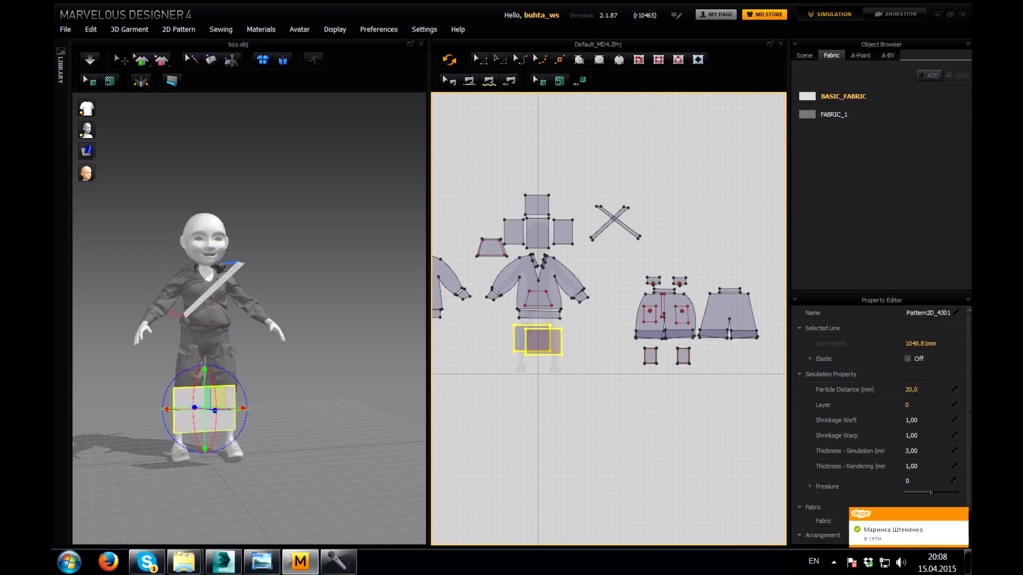
right_click(545, 81)
left_click(574, 101)
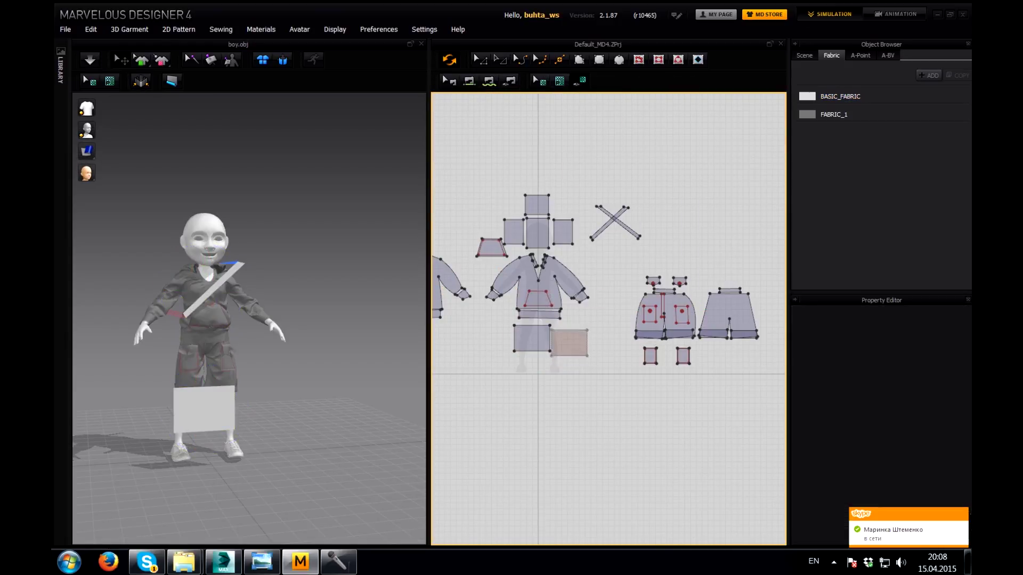
left_click(532, 339)
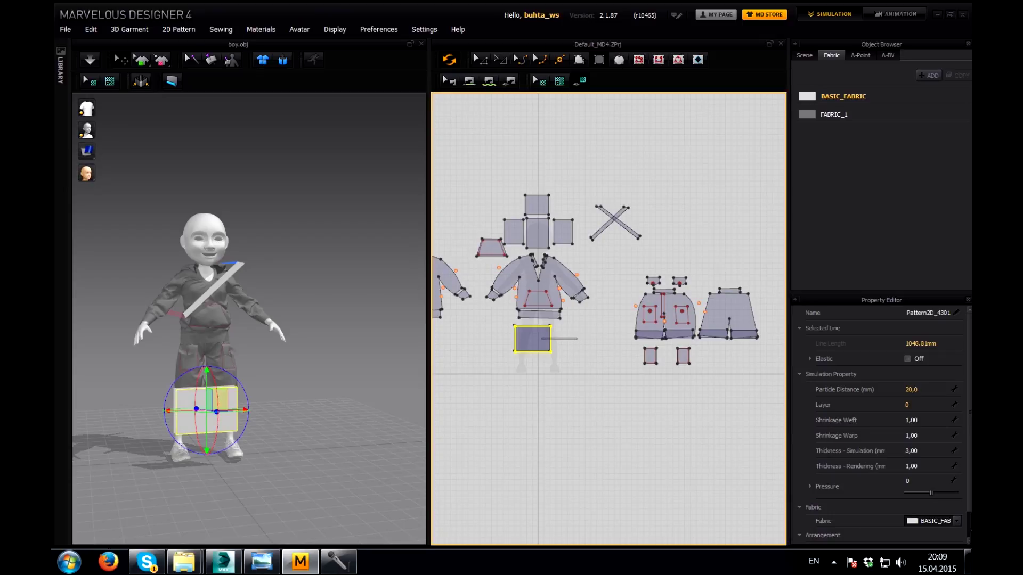
left_click(559, 339)
key("Delete")
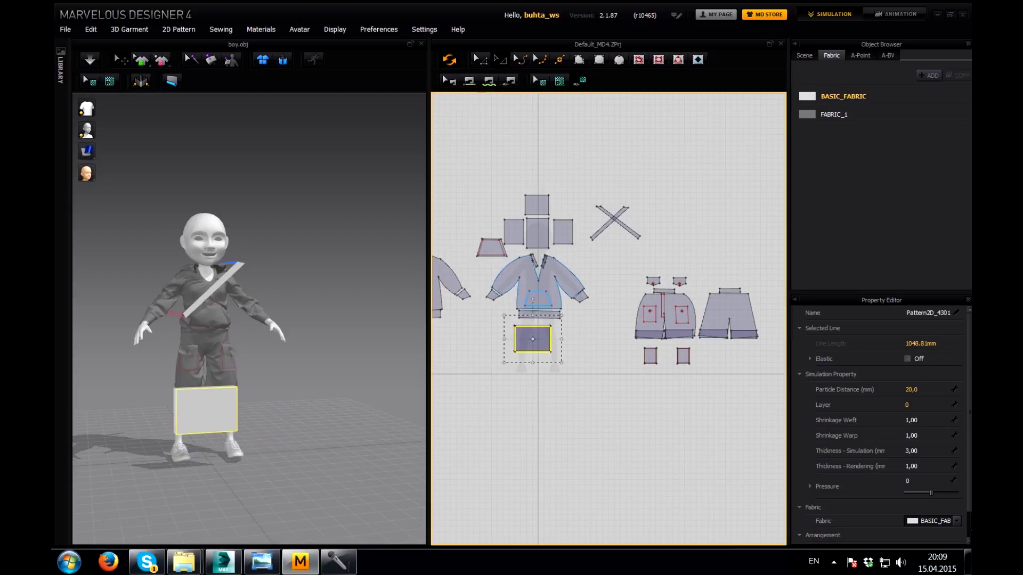
Paste a duplicate rectangle panel to the right of the original.
key("ctrl+v")
left_click(576, 341)
right_click_drag(240, 319, 298, 320)
left_click(254, 395)
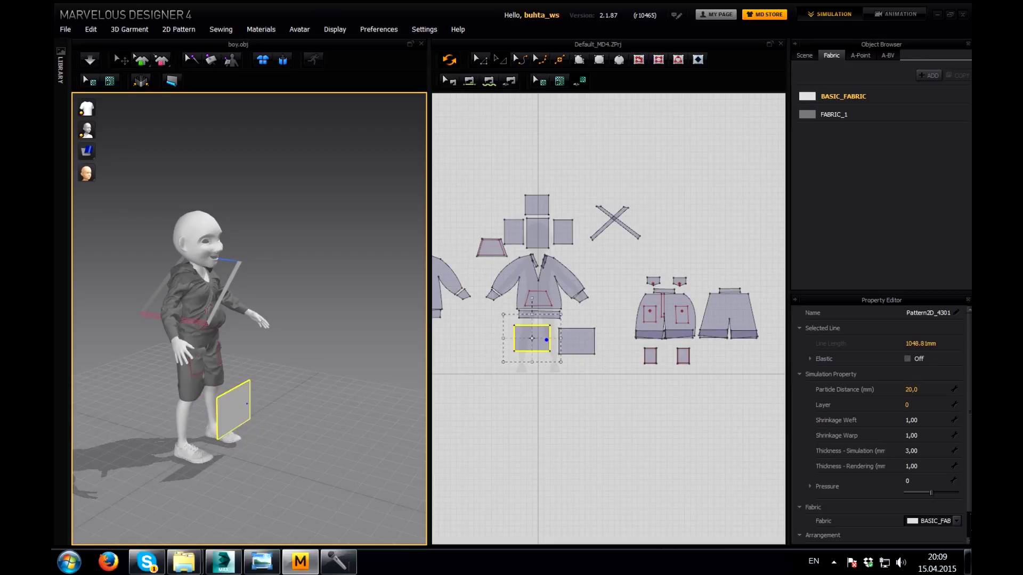
left_click(576, 341)
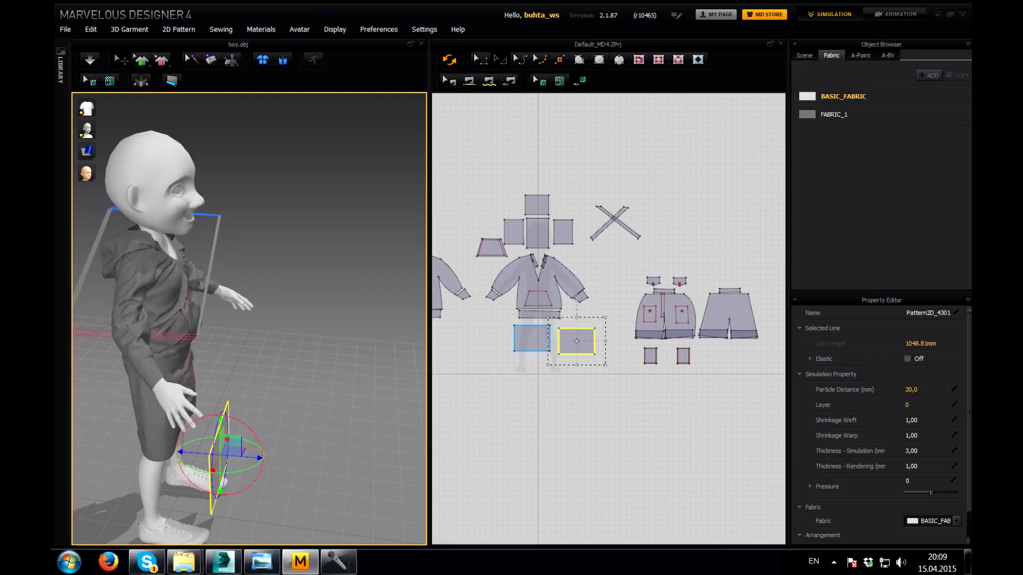
left_click(531, 338)
Sew the left panel's right edge to the right panel's left edge.
key("z")
scroll(579, 352, "up", 3)
left_click(550, 338)
left_click(559, 339)
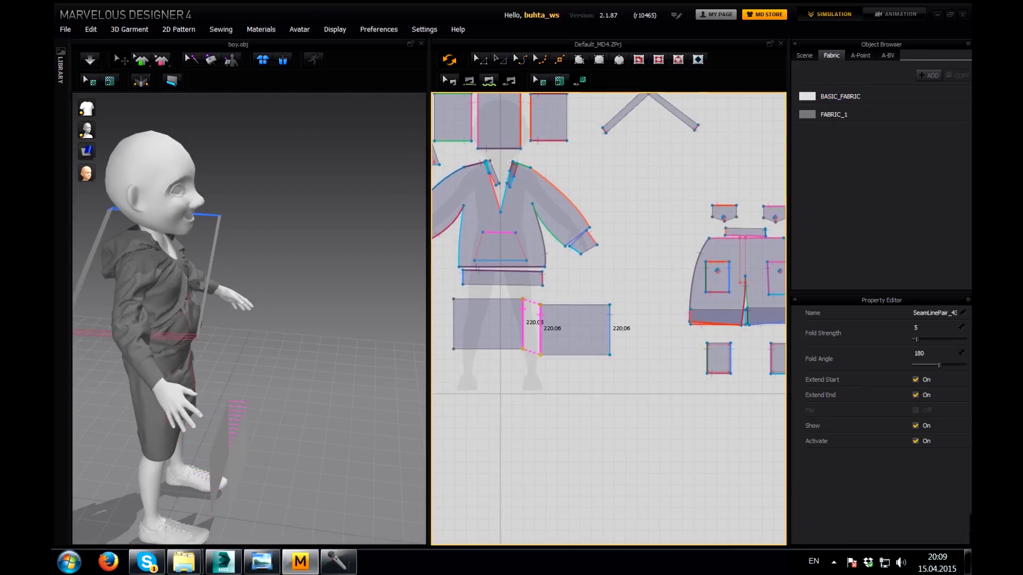
Sew the two bag panels' bottom edges together.
left_click(487, 350)
left_click(554, 354)
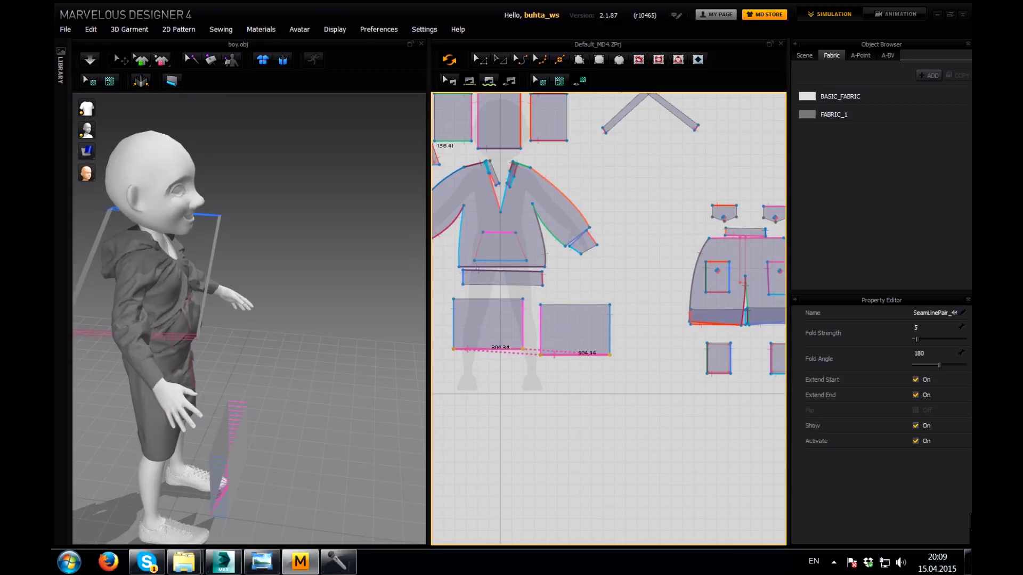
key("a")
Select both bag rectangles and delete the seam joining them.
left_click_drag(509, 324, 623, 370)
key("Escape")
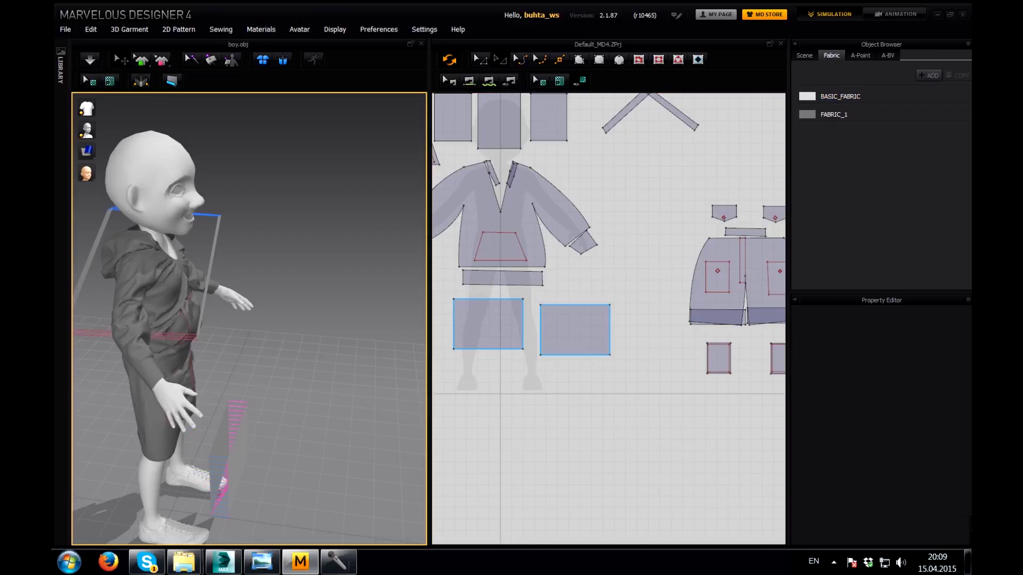
left_click_drag(634, 370, 634, 371)
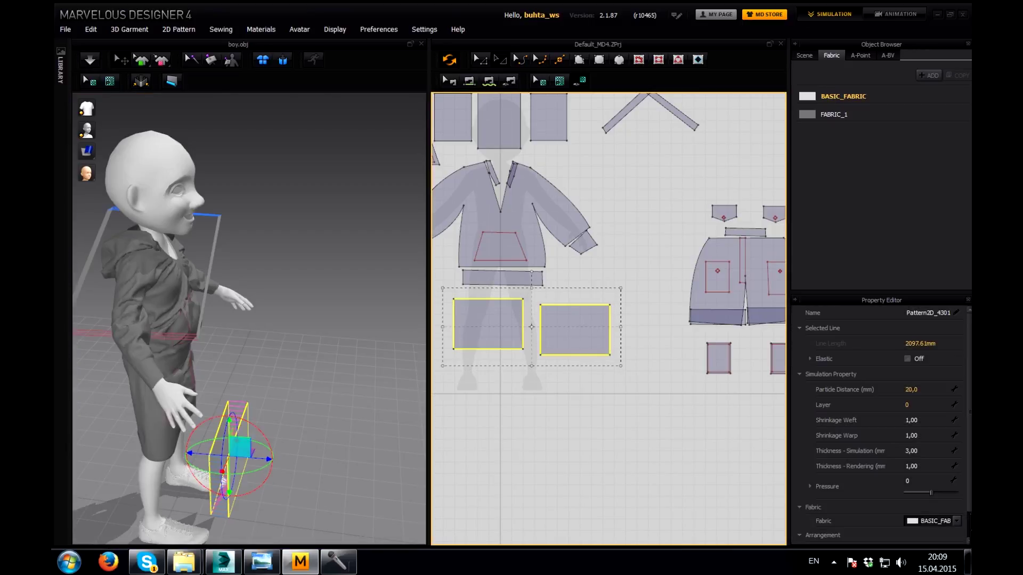
right_click_drag(250, 320, 282, 315)
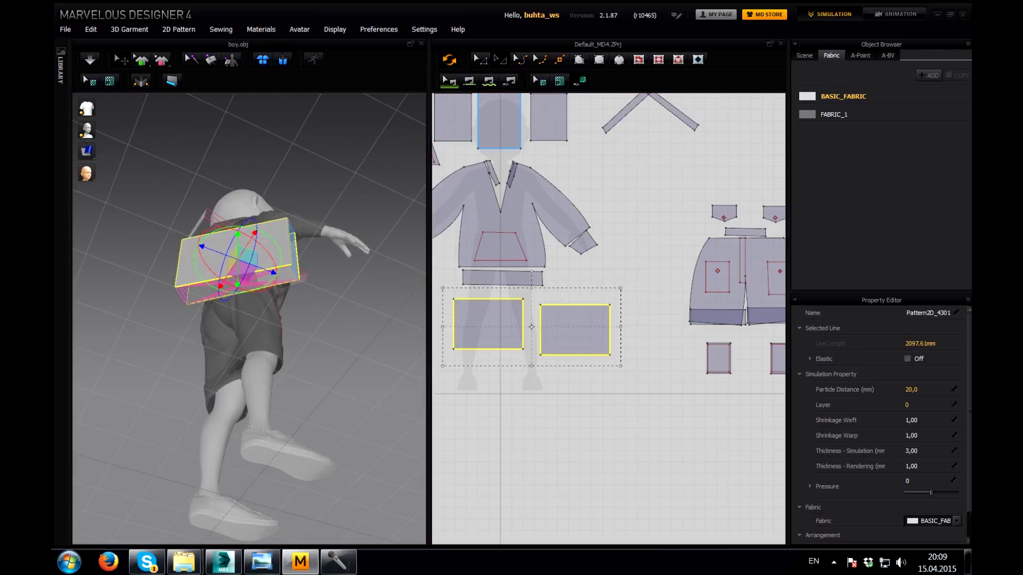
key("n")
key("Delete")
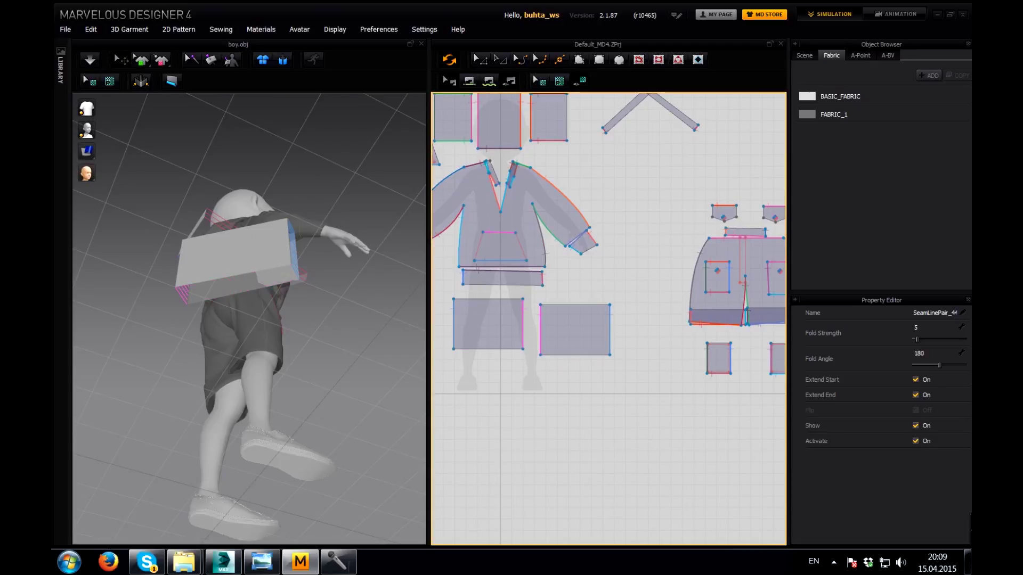
Undo the deletion to restore the seam between the bag pieces.
key("ctrl+z")
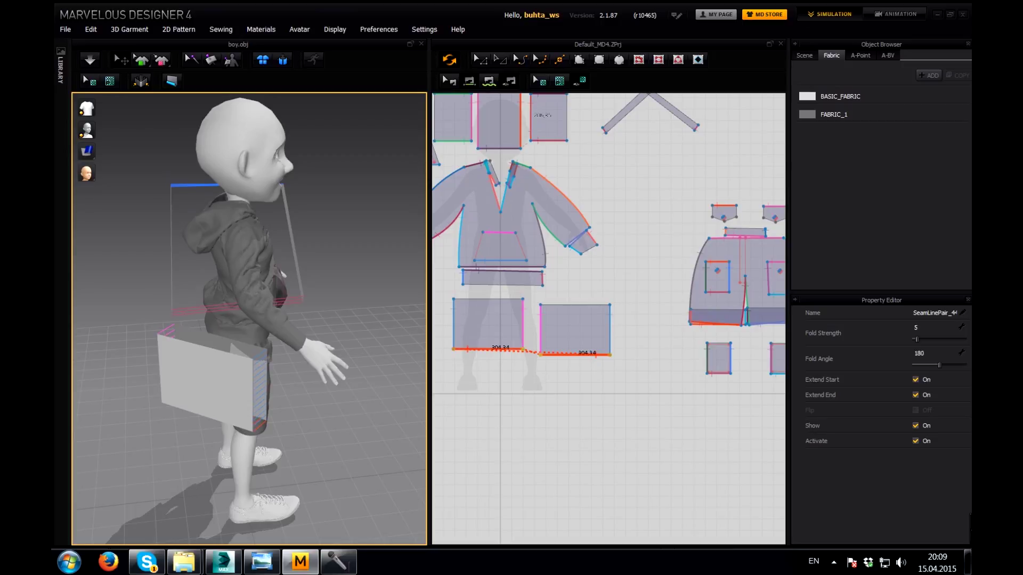
key("n")
key("a")
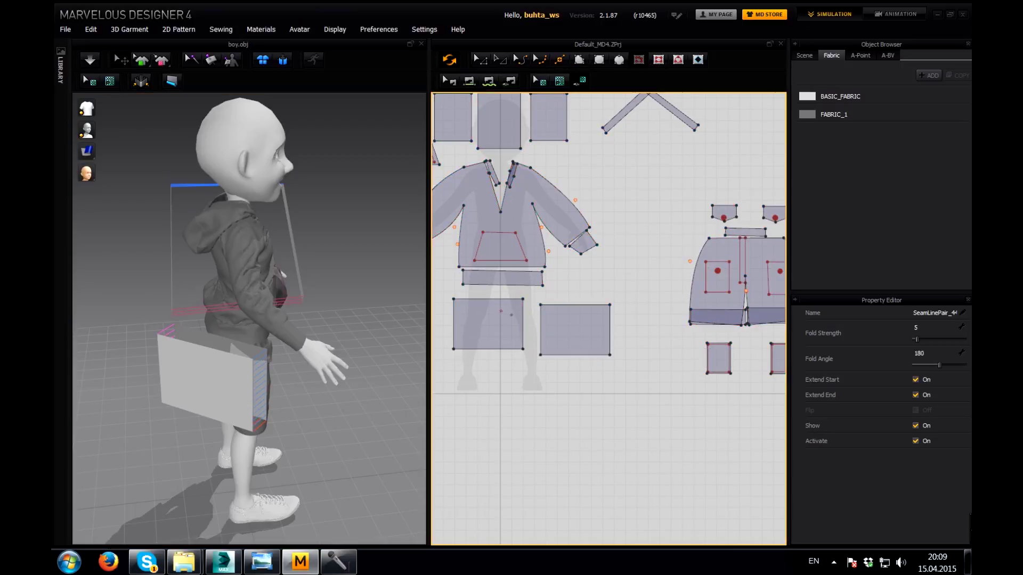
Draw short diagonal internal lines across both top corners of the left bag panel.
middle_click_drag(586, 319, 643, 345)
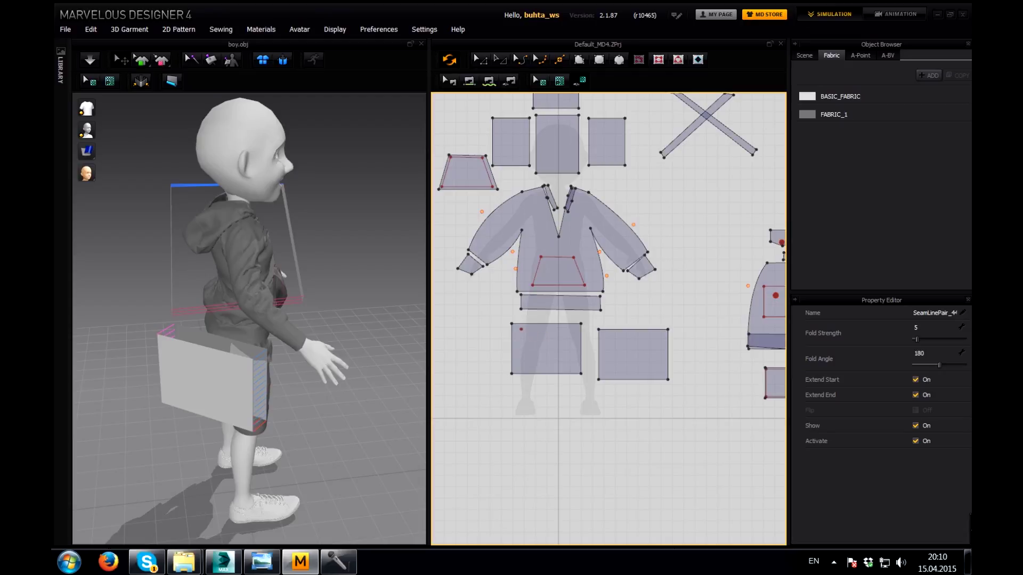
scroll(521, 343, "down", 2)
scroll(521, 343, "up", 5)
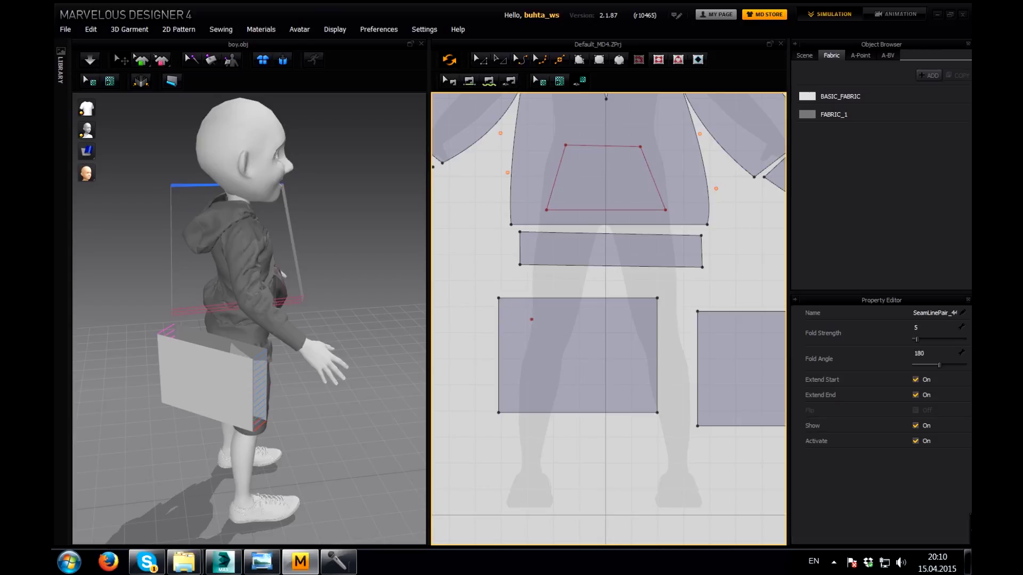
double_click(503, 312)
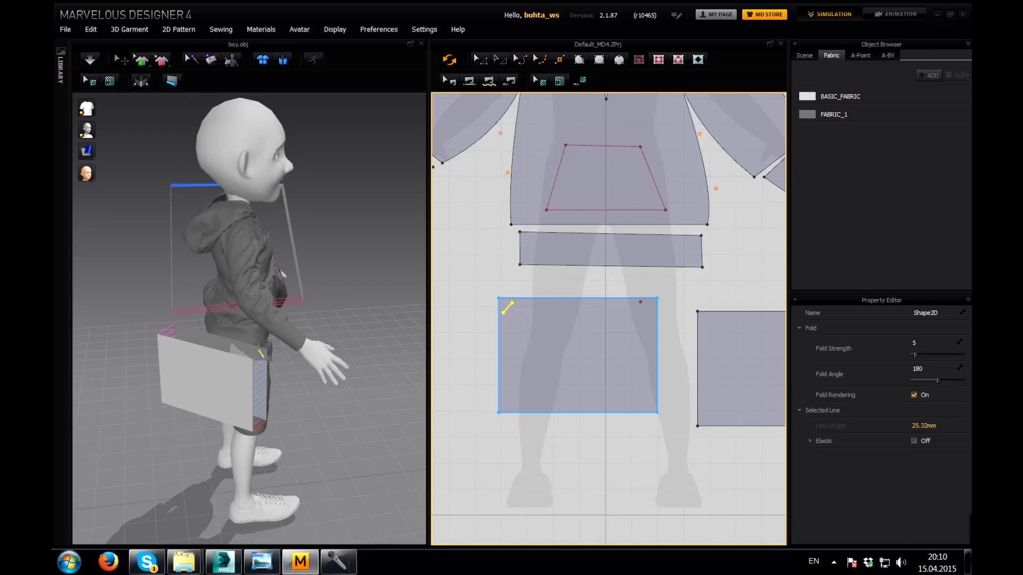
double_click(651, 317)
Sew each lower strap end to a top-corner internal line on the left bag panel, then simulate.
left_click(449, 81)
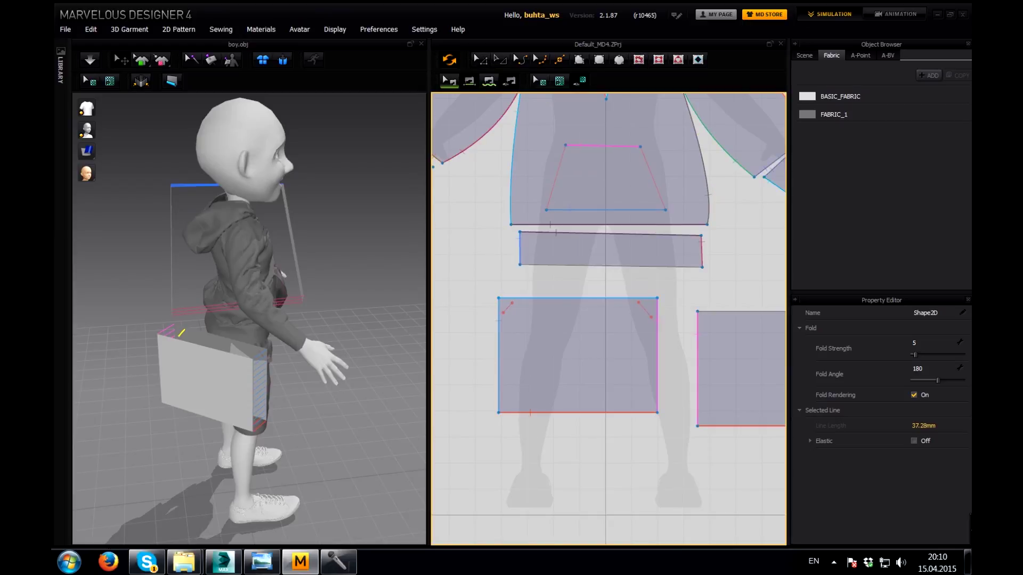
scroll(613, 330, "down", 5)
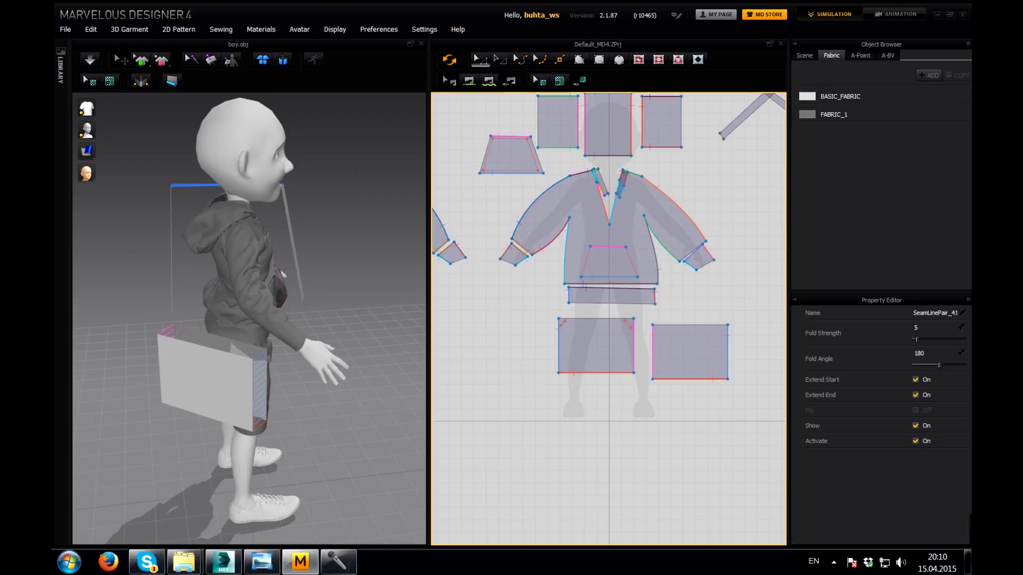
scroll(607, 319, "down", 3)
scroll(607, 319, "up", 4)
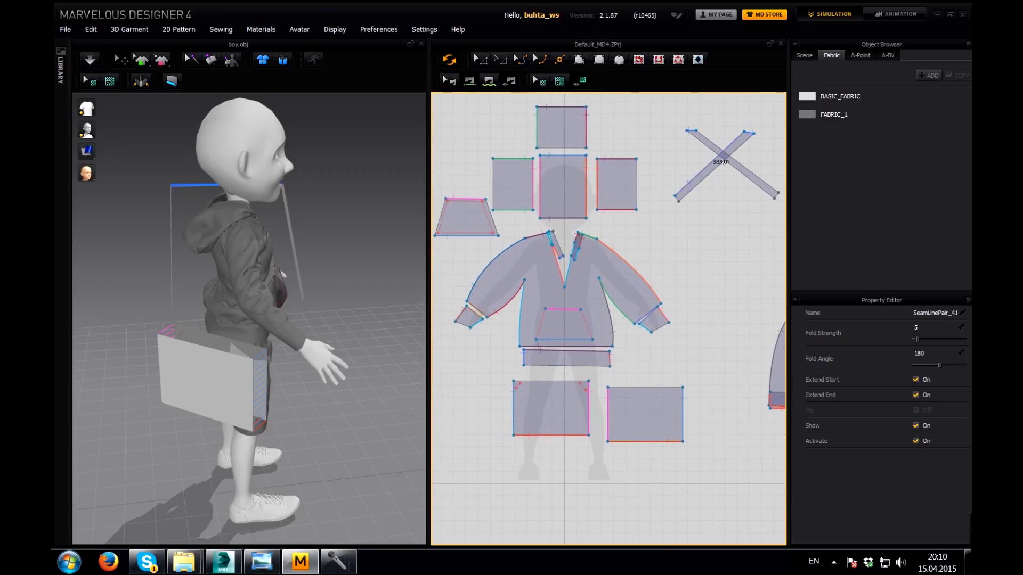
left_click(516, 384)
right_click_drag(250, 319, 208, 319)
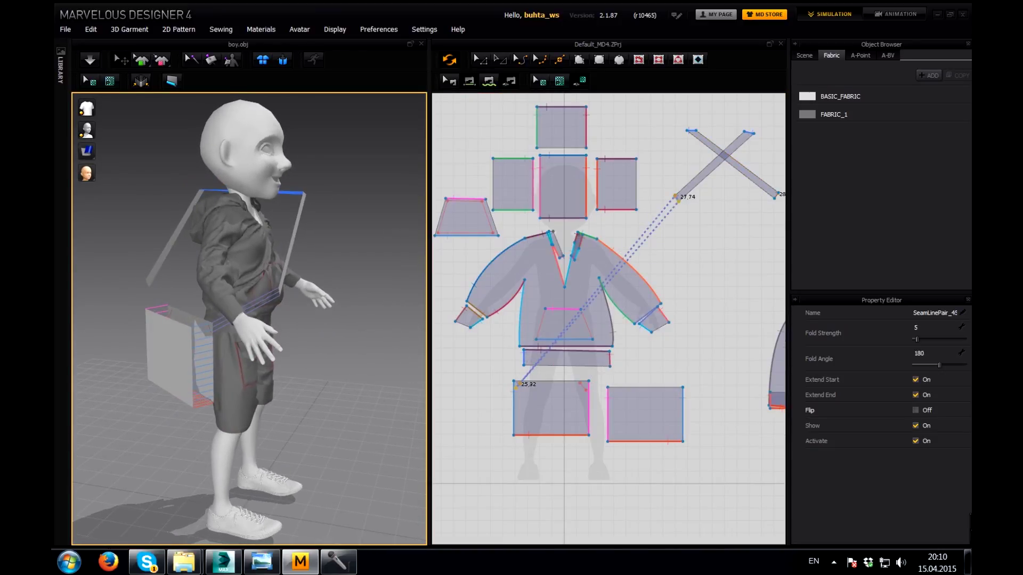
left_click(776, 195)
left_click(585, 384)
right_click_drag(250, 319, 187, 320)
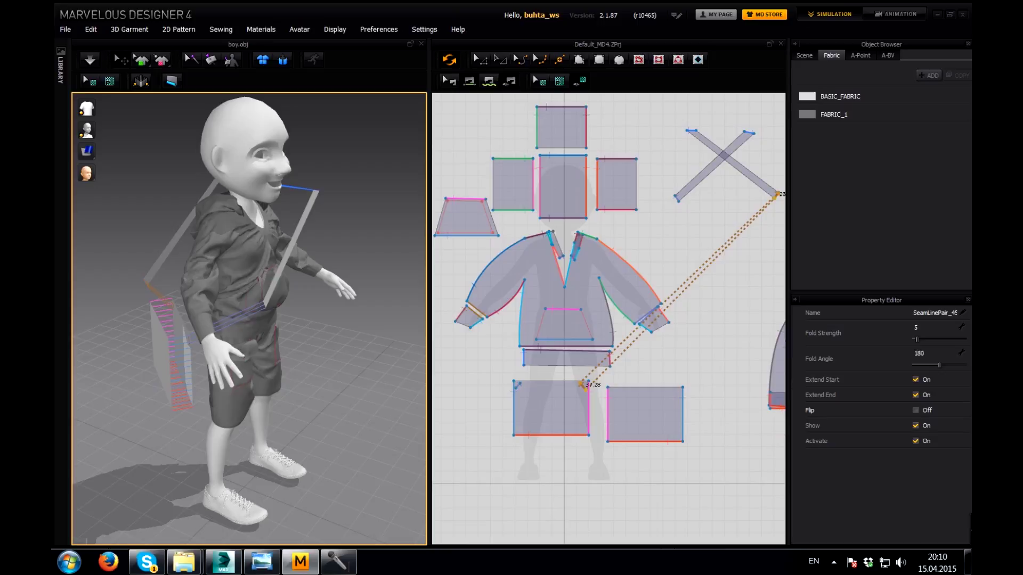
key("space")
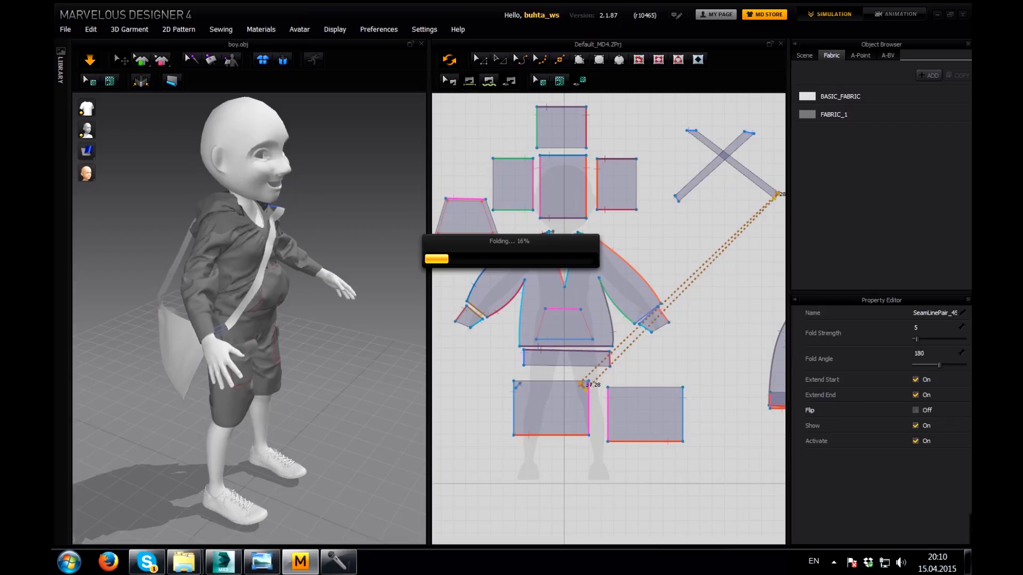
Let the bag drape at the hip, then select the X-shaped strap with Transform Pattern.
right_click_drag(266, 319, 192, 319)
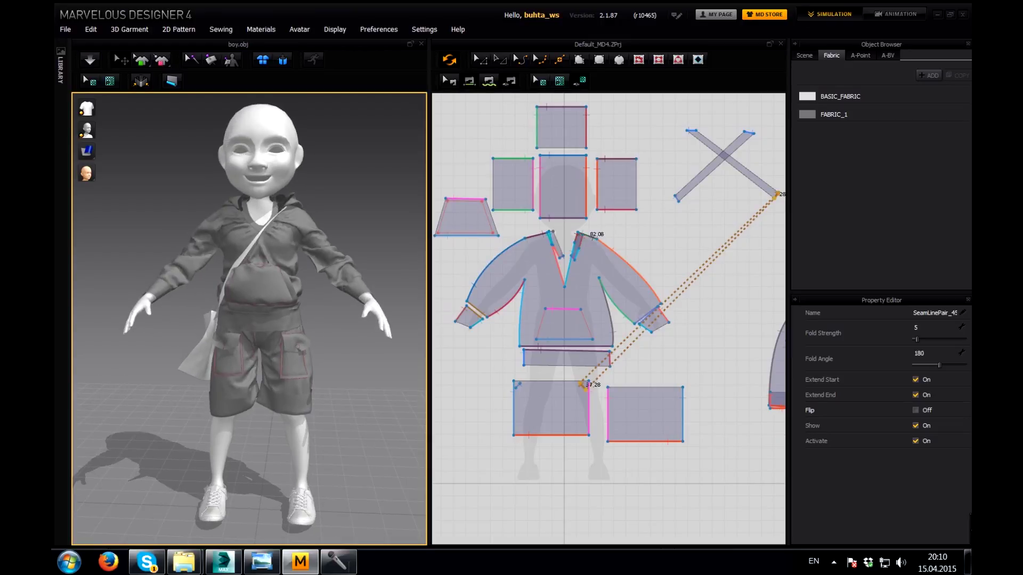
left_click(479, 59)
left_click(710, 164)
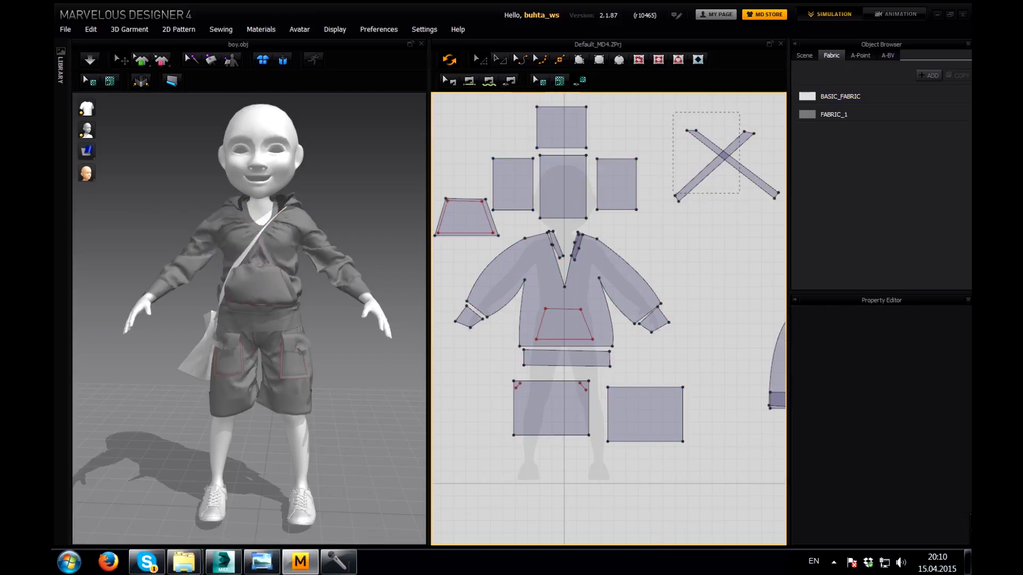
Add a new fabric, FABRIC_2, coloured grey with the S_Leather_Belt physical preset.
left_click(929, 75)
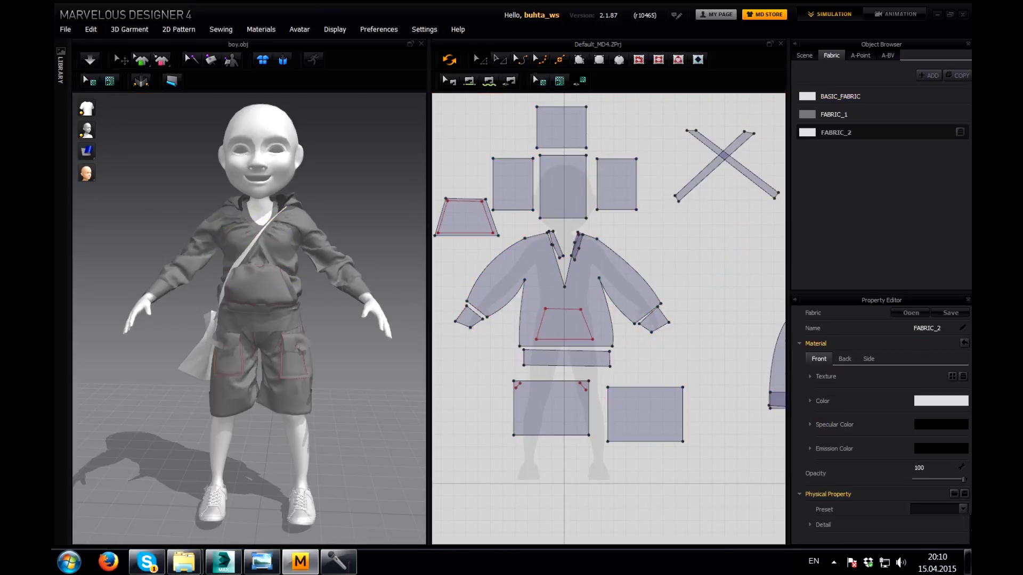
left_click(941, 401)
left_click(476, 287)
left_click(484, 371)
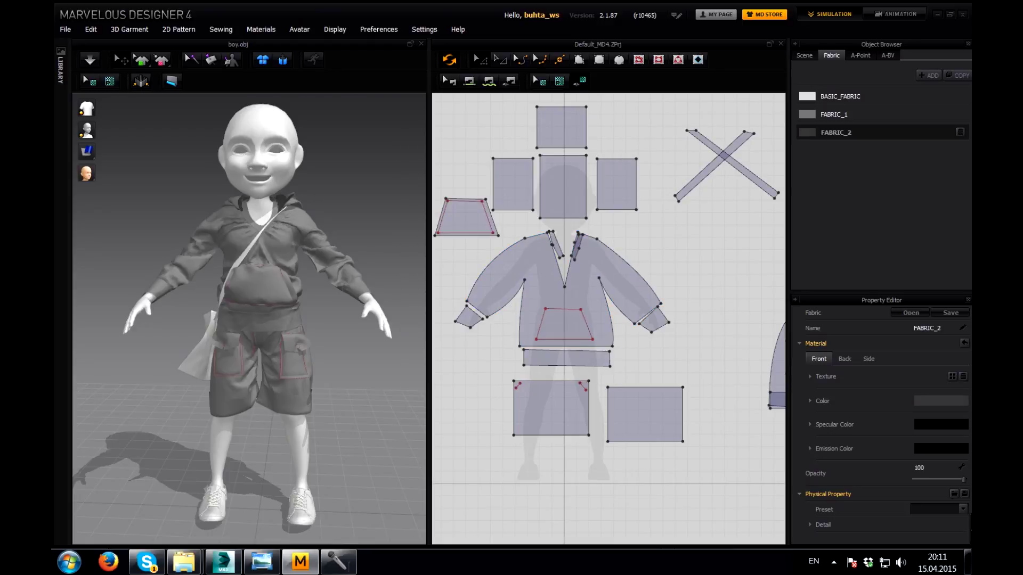
left_click(962, 508)
key("Return")
Assign FABRIC_2 to the X-shaped strap, then deselect it.
left_click(723, 155)
left_click(935, 522)
key("Down")
key("Down")
key("Return")
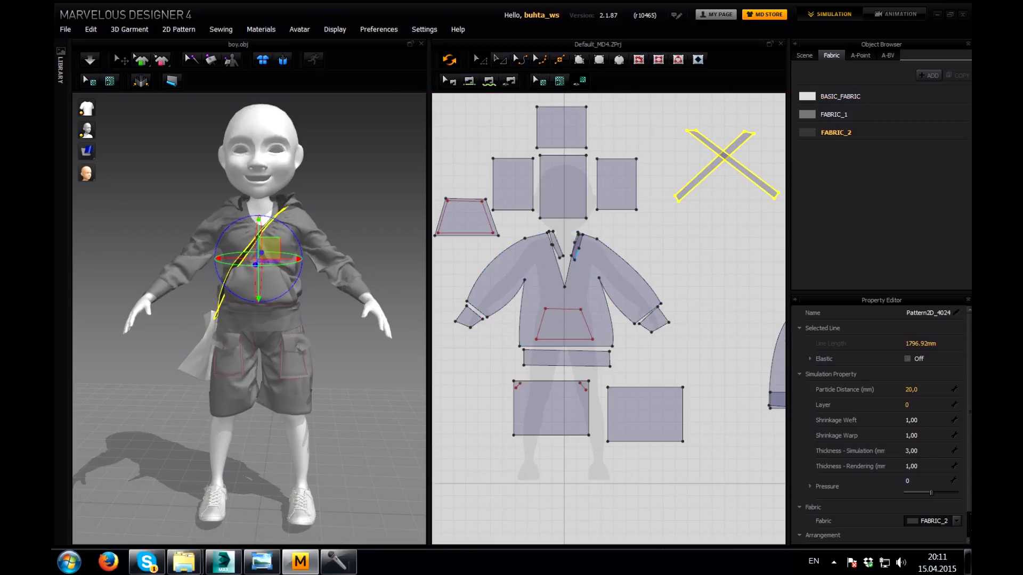
right_click(701, 233)
key("Escape")
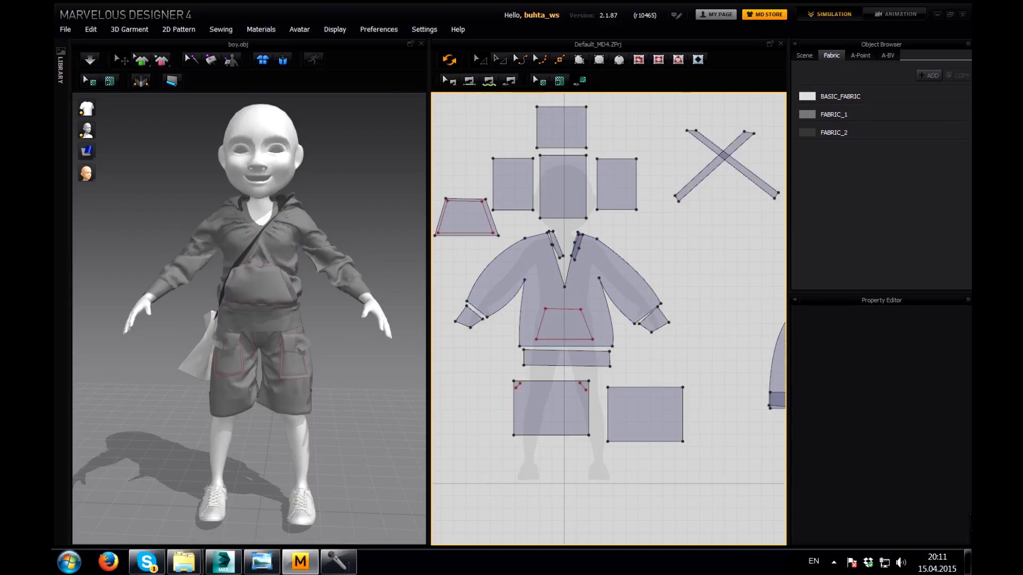
Simulate briefly so the strap settles, then stop the simulation.
left_click(90, 59)
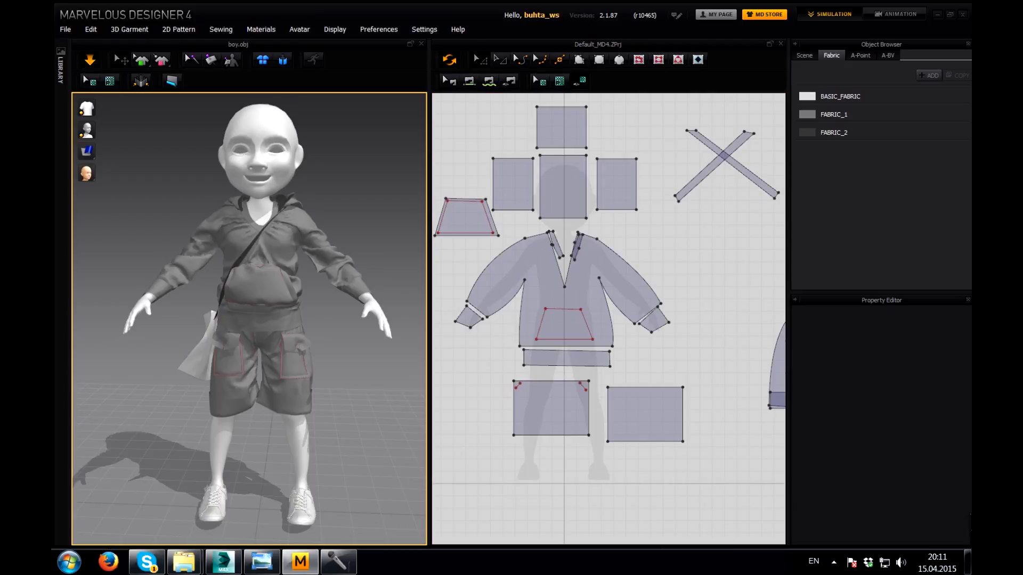
left_click(645, 414)
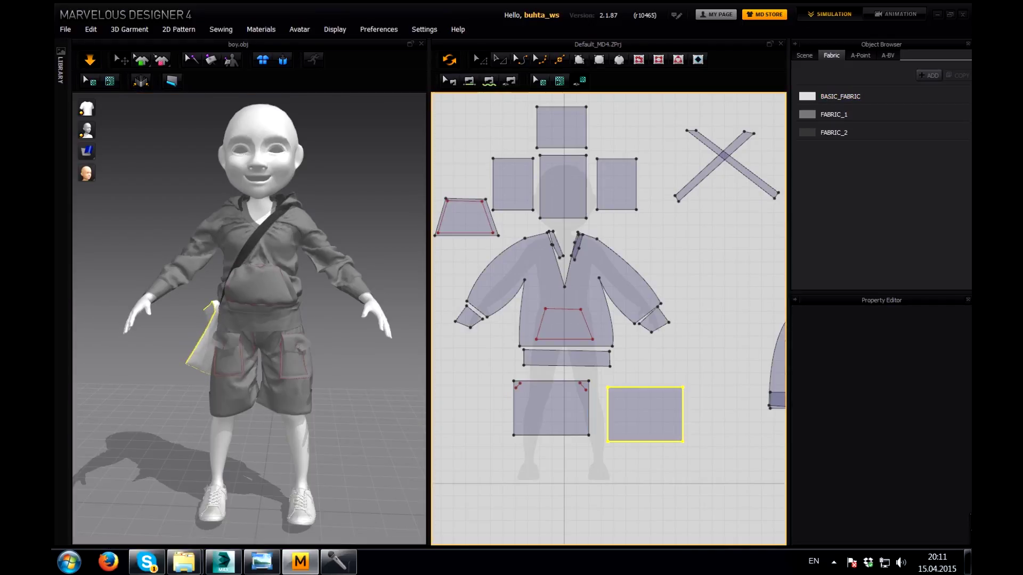
left_click(645, 441)
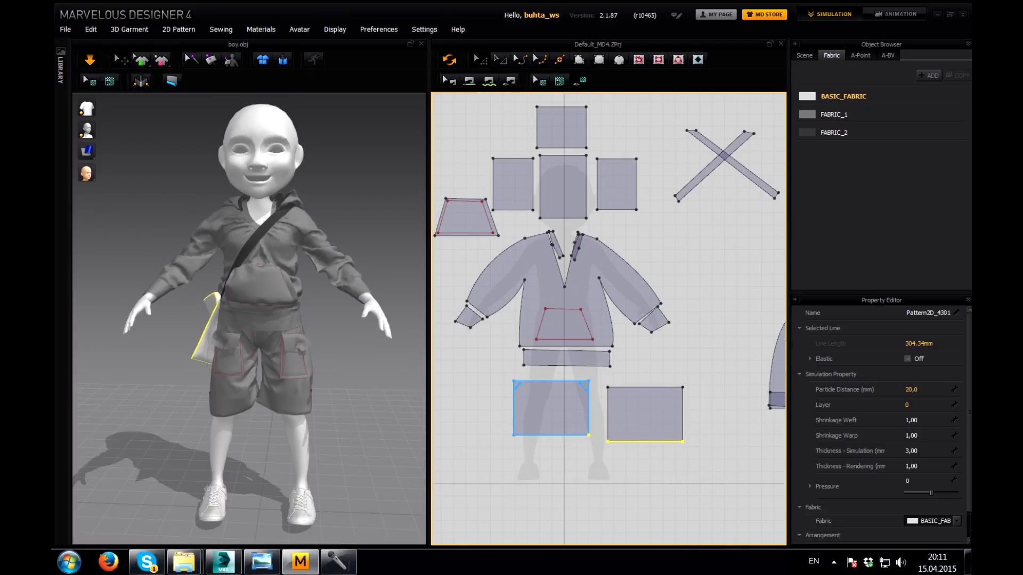
key("space")
left_click(210, 326)
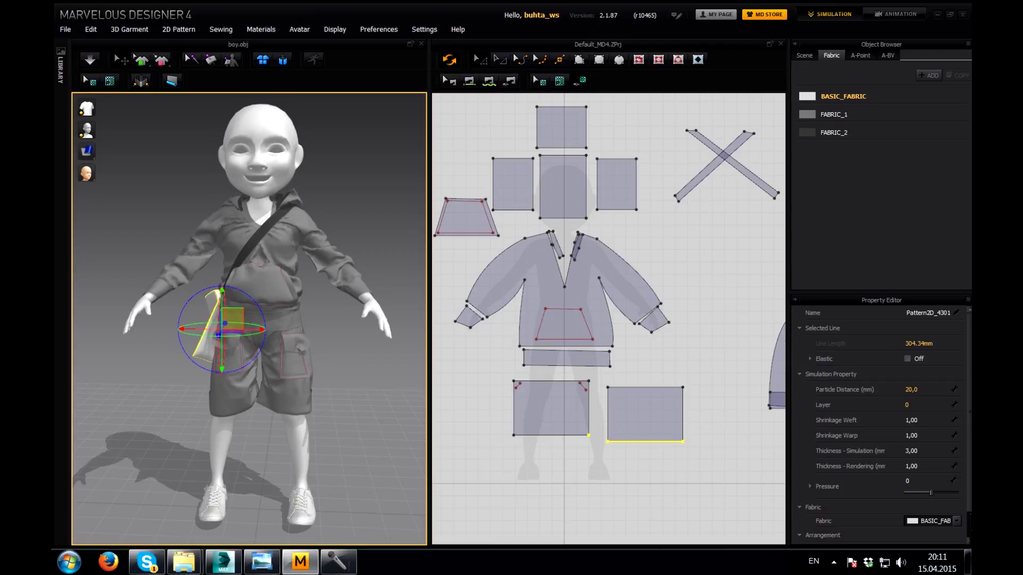
left_click(495, 379)
left_click_drag(705, 466, 705, 467)
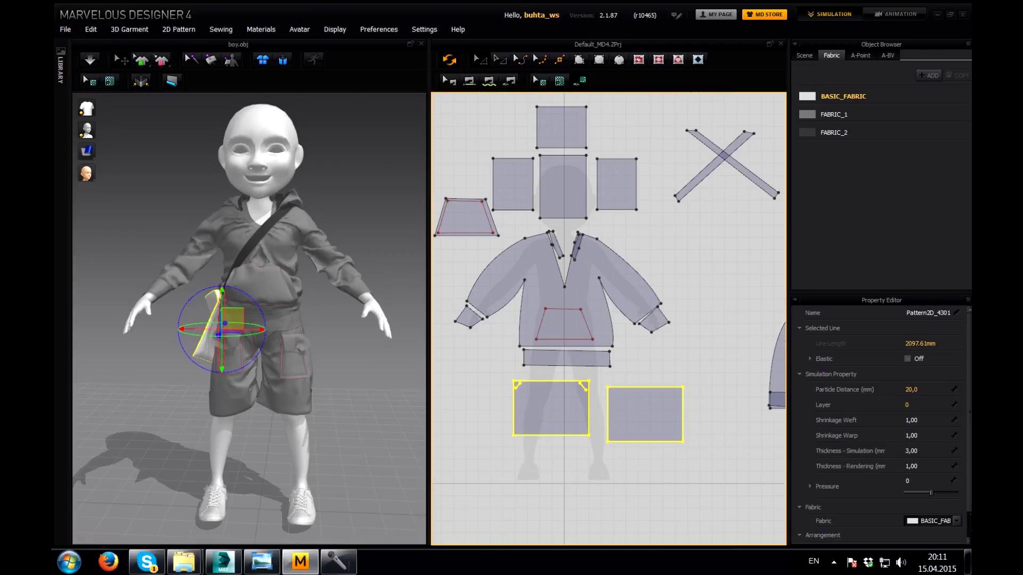
Copy FABRIC_2 as FABRIC_2_(1) and switch its preset to D_Cotton_CLO.
left_click(835, 132)
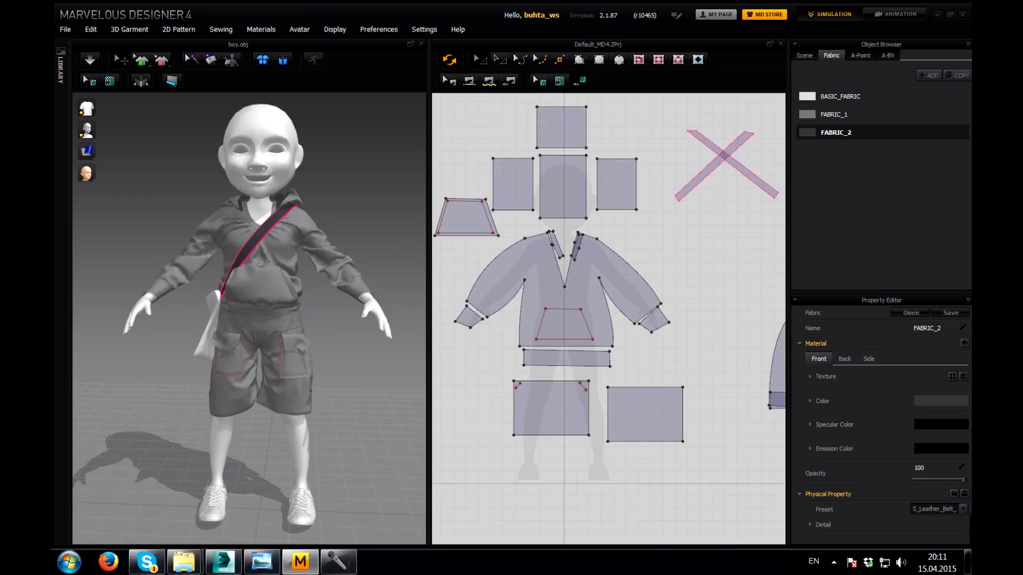
left_click(958, 75)
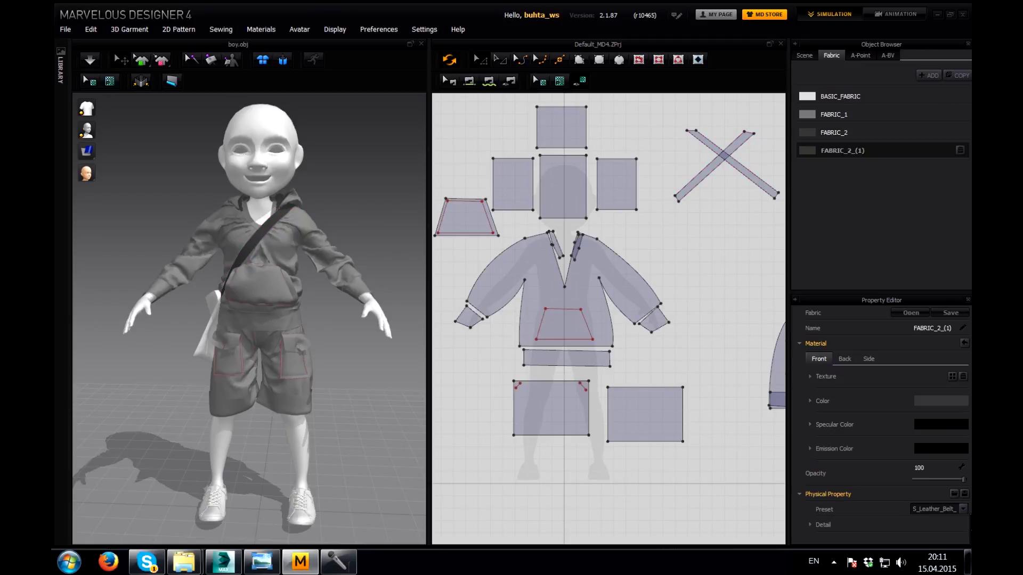
left_click(963, 509)
left_click(905, 322)
Select both bag rectangles to choose their fabric.
left_click(682, 414)
key("Escape")
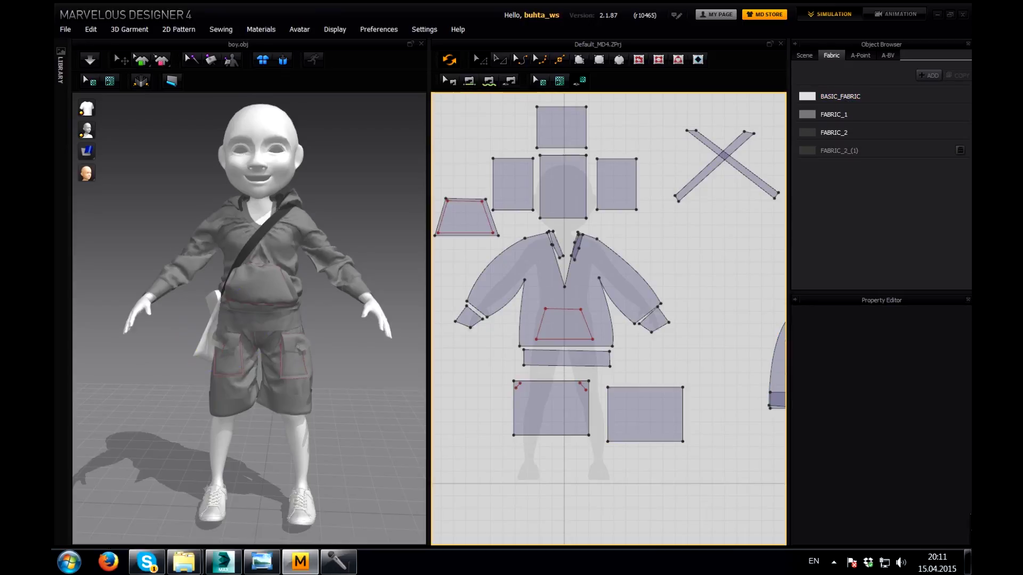
left_click_drag(713, 453, 712, 452)
left_click(935, 521)
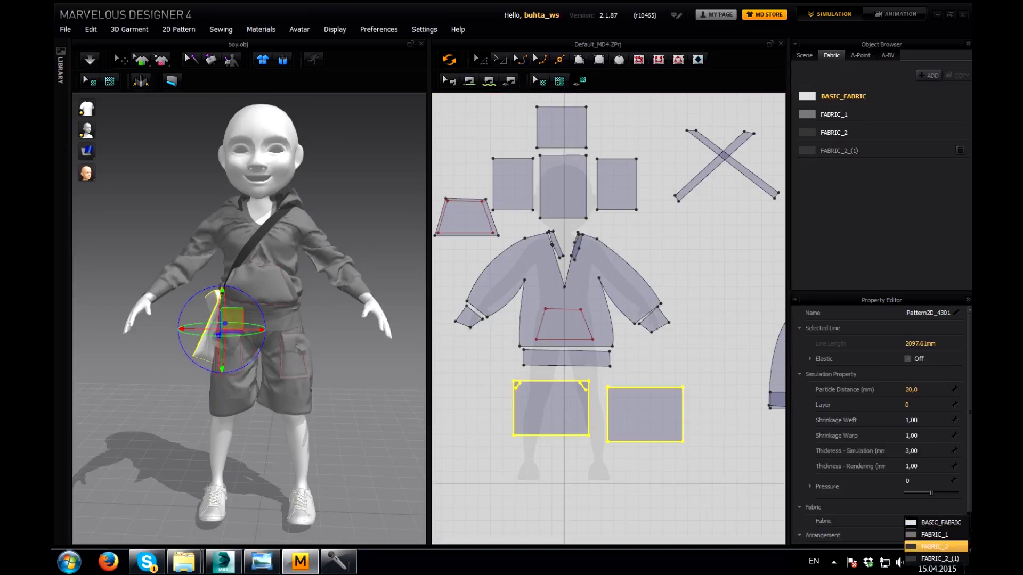
Apply FABRIC_2_(1) to both bag panels, turning the bag dark grey.
left_click(936, 558)
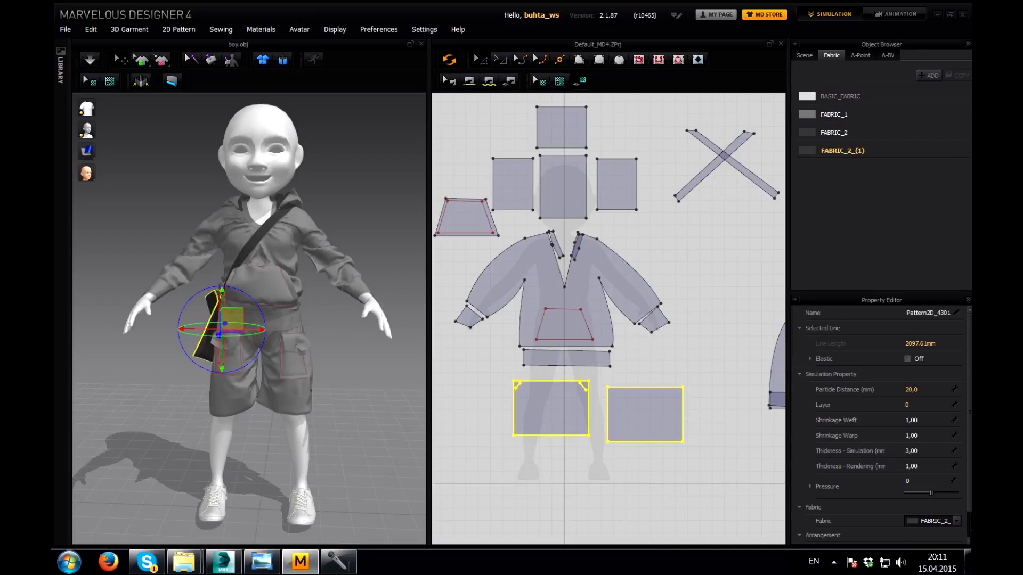
right_click_drag(250, 320, 160, 320)
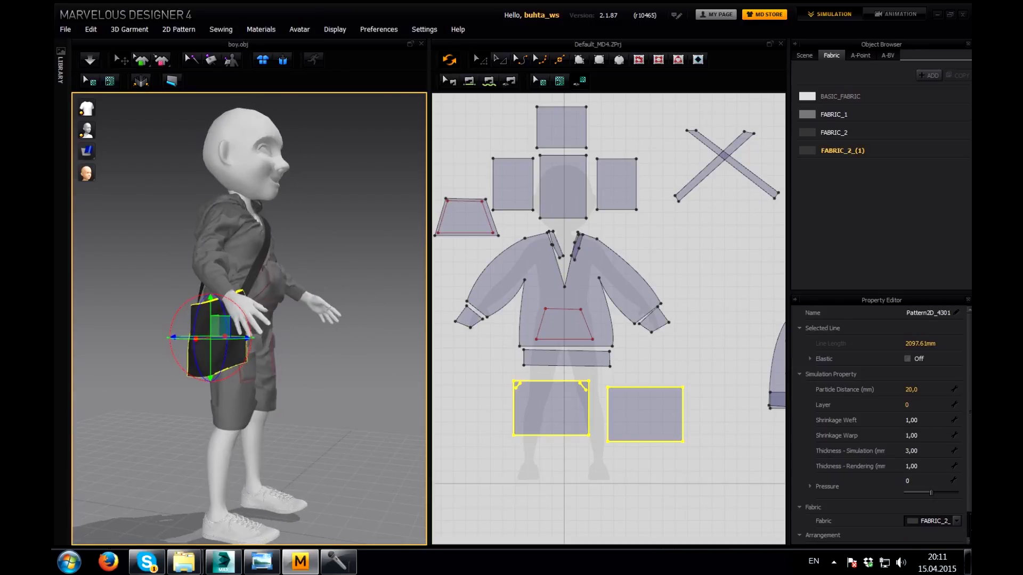
key("Escape")
left_click_drag(701, 452, 468, 376)
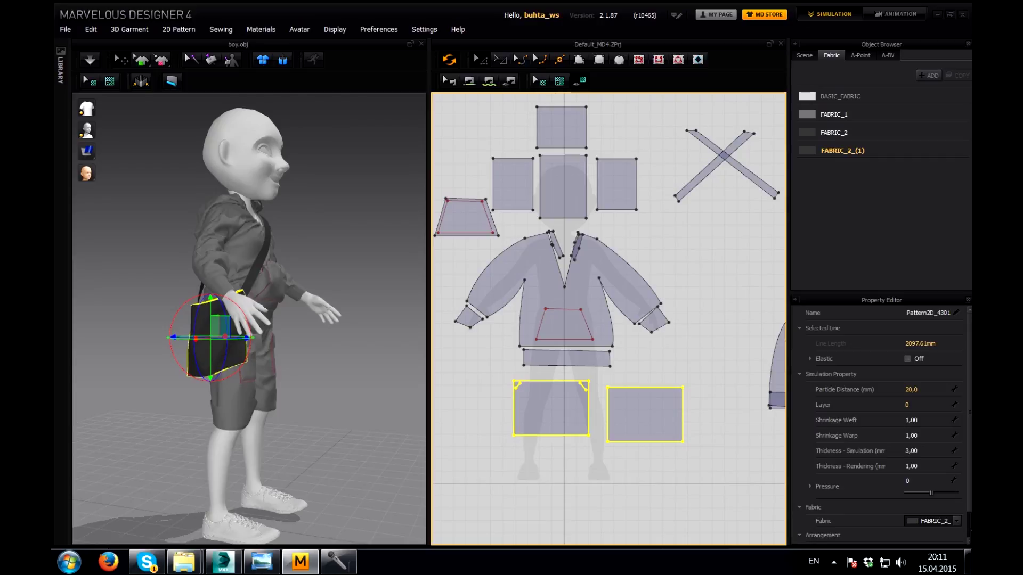
Simulate until the bag drapes at the boy's side, then stop and face the front.
right_click_drag(298, 320, 245, 319)
key("space")
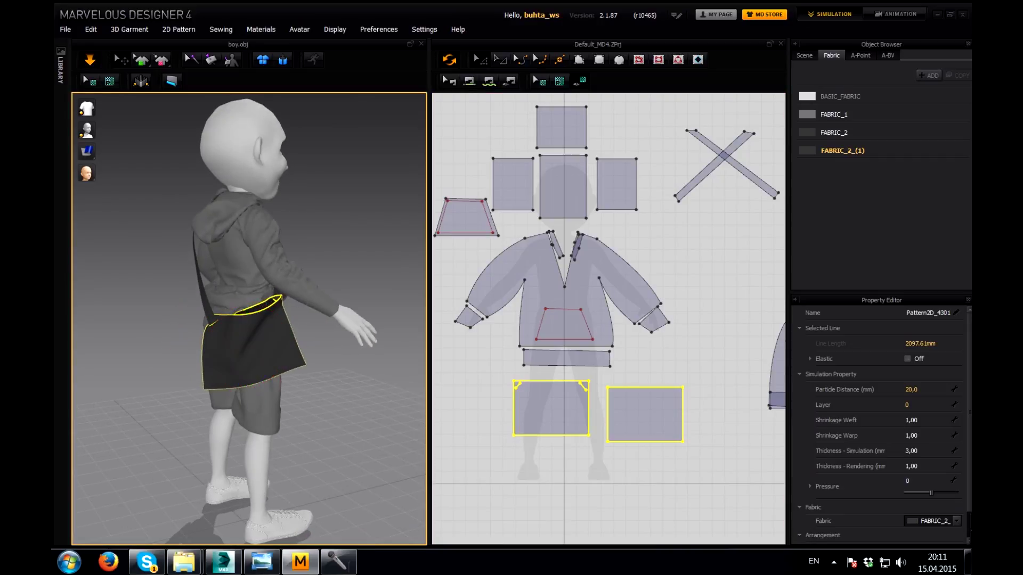
left_click(89, 60)
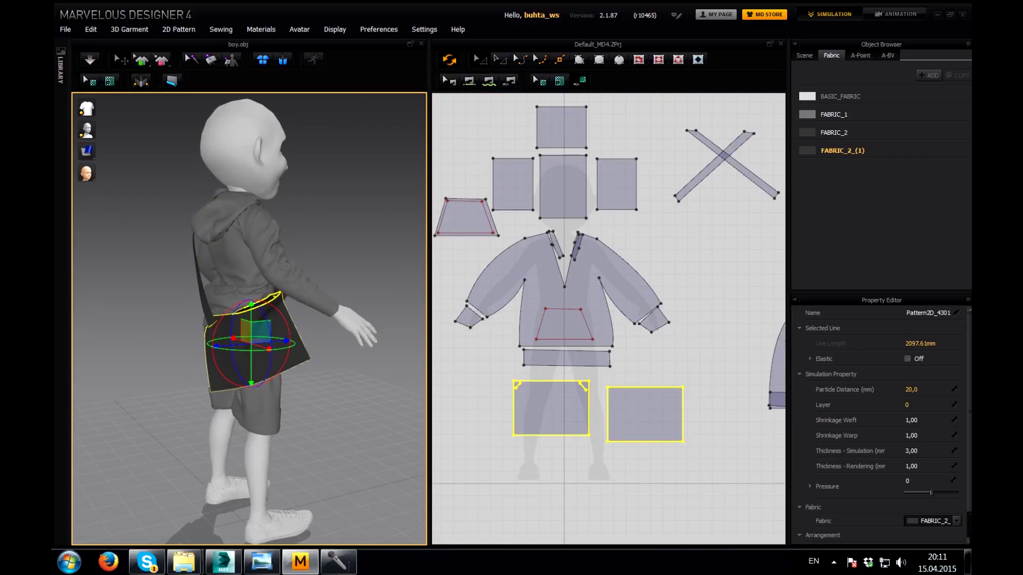
key("Escape")
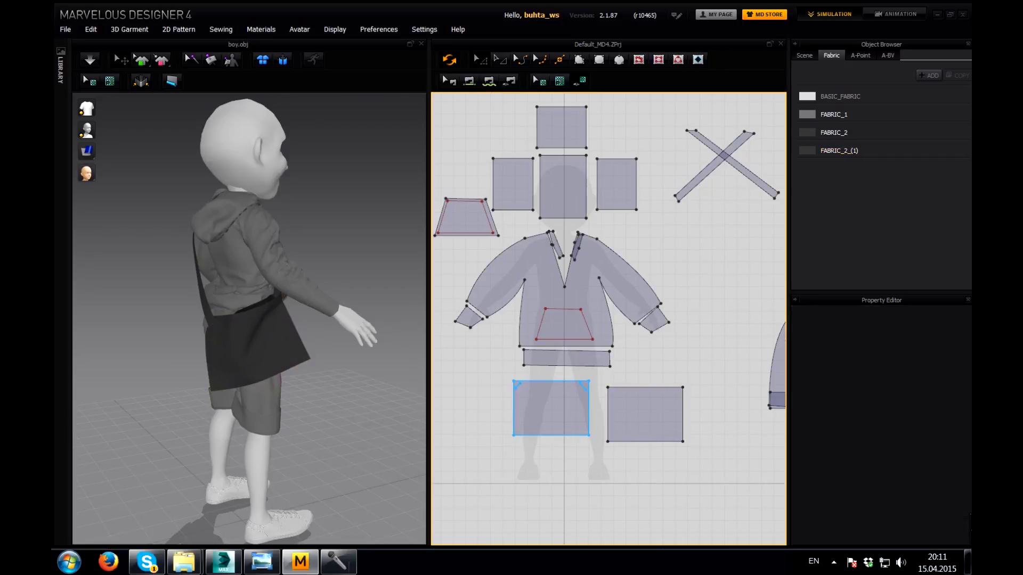
key("2")
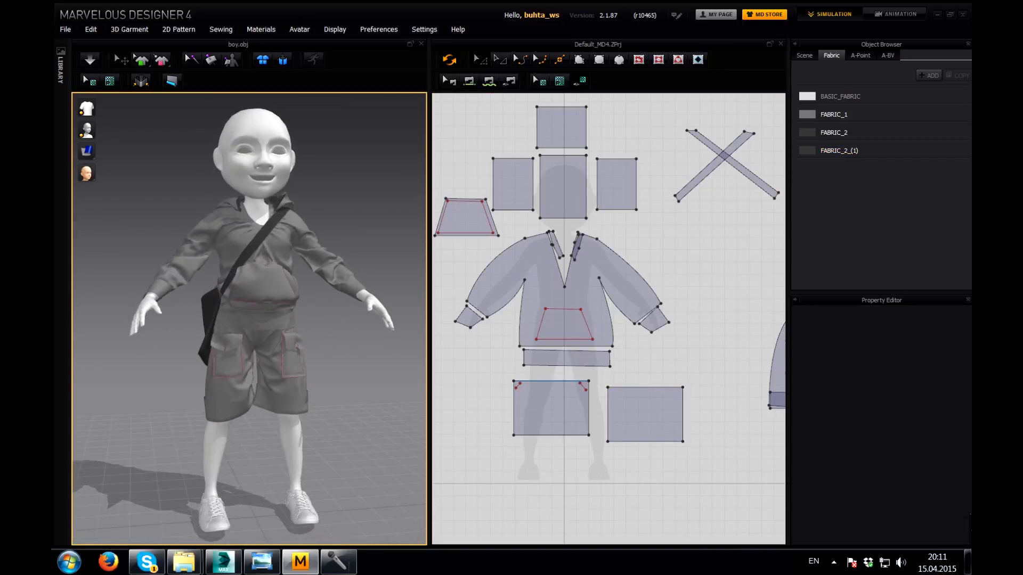
Raise the right bag panel's Pressure to 9 and simulate to inflate the bag.
left_click(644, 414)
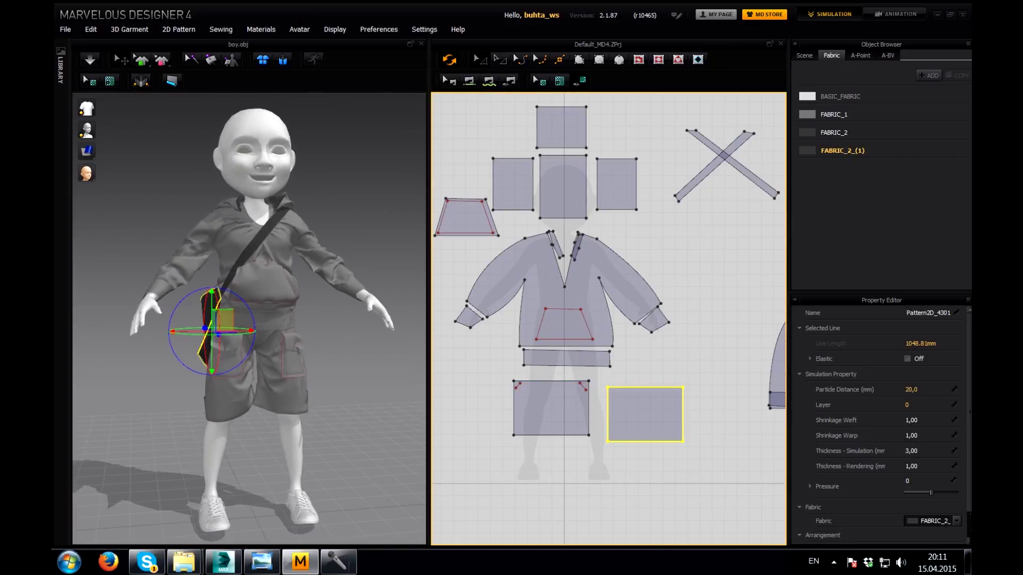
left_click_drag(931, 492, 933, 493)
key("space")
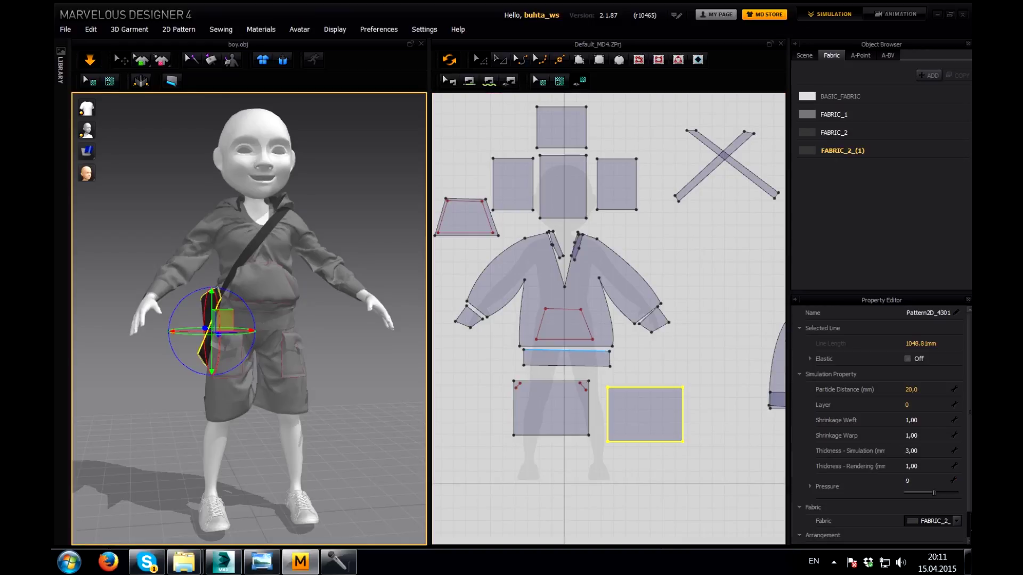
mouse_move(250, 266)
right_mouse_down()
mouse_move(254, 309)
mouse_move(256, 277)
right_mouse_up()
key("space")
Lower the bag panel's Pressure to 1 and simulate again.
left_click(176, 296)
left_click(927, 481)
type("1")
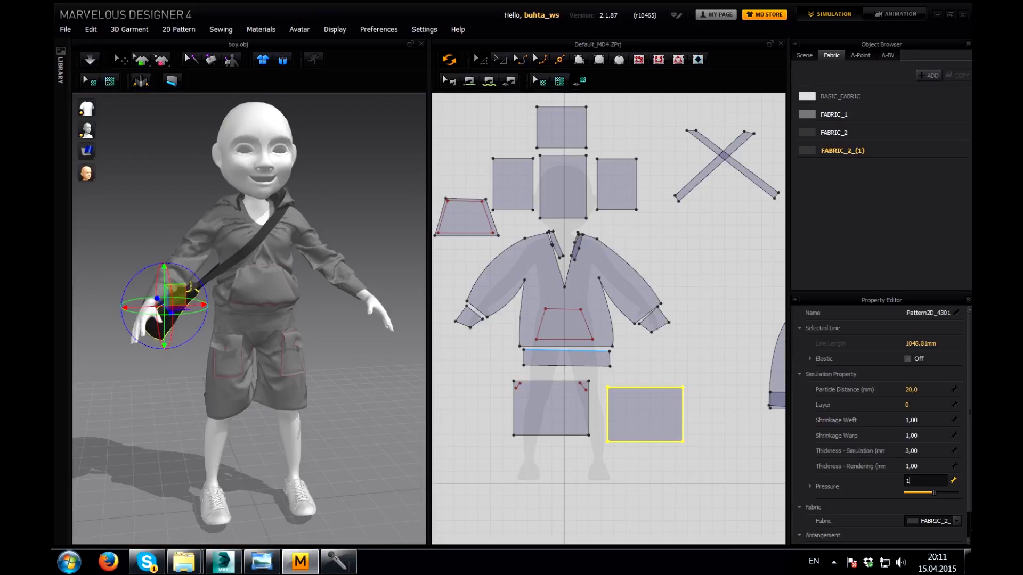
key("Return")
key("space")
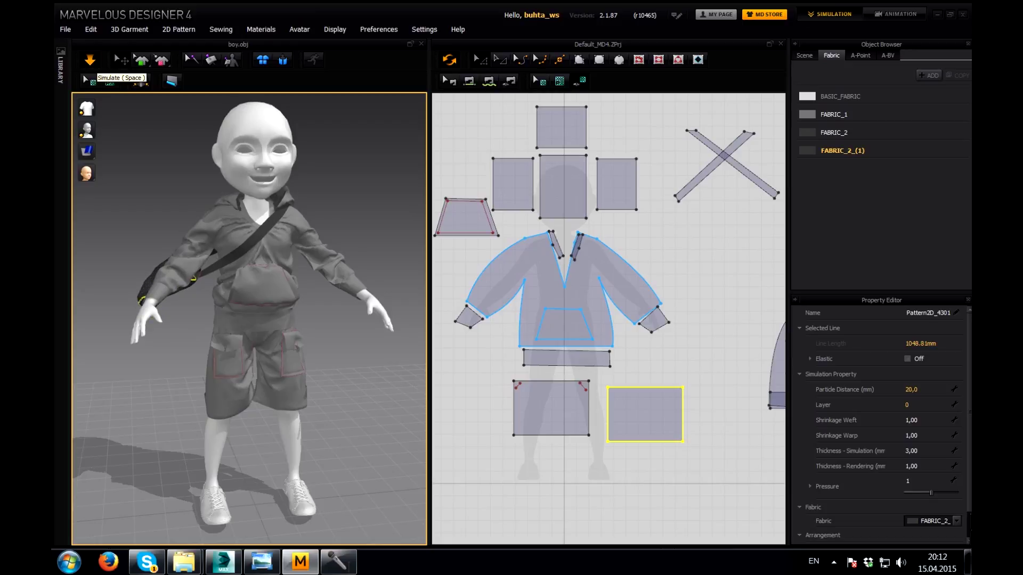
key("space")
Set the bag panel's Pressure back to 0 and re-drape the bag.
left_click(169, 274)
left_click(927, 481)
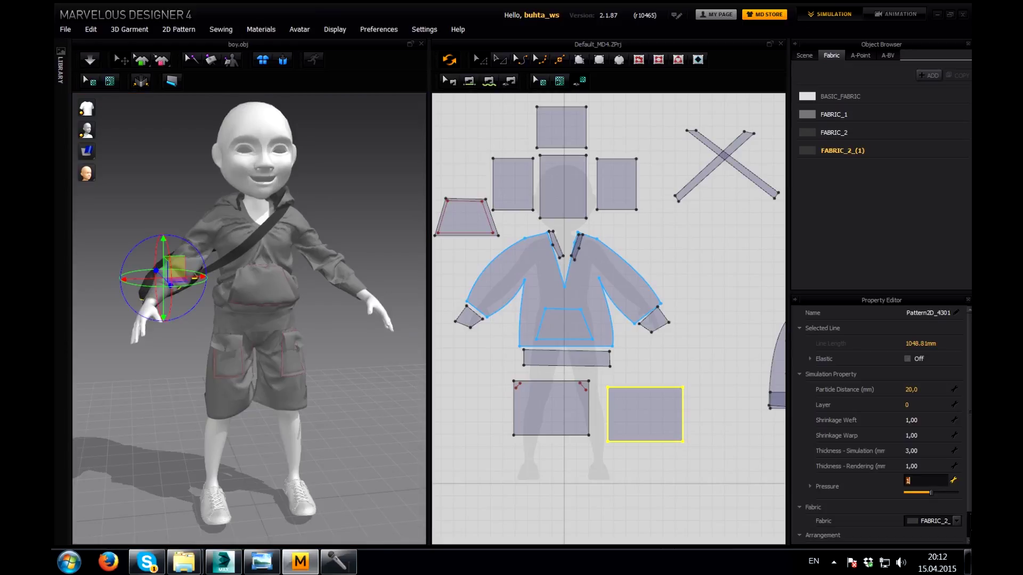
type("0")
key("Return")
key("space")
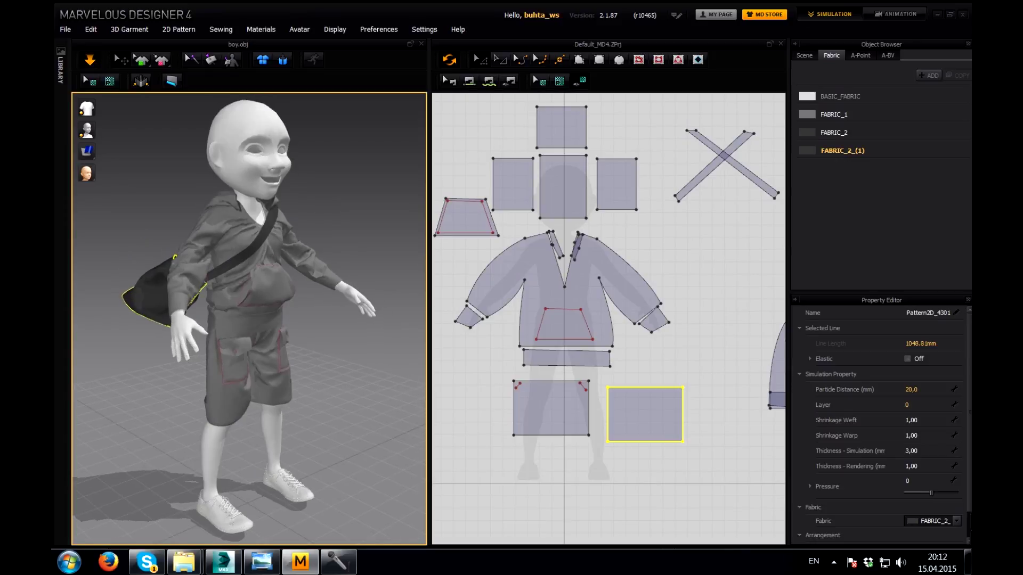
Check the settling bag from front, side and three-quarter views, then stop simulating.
key("2")
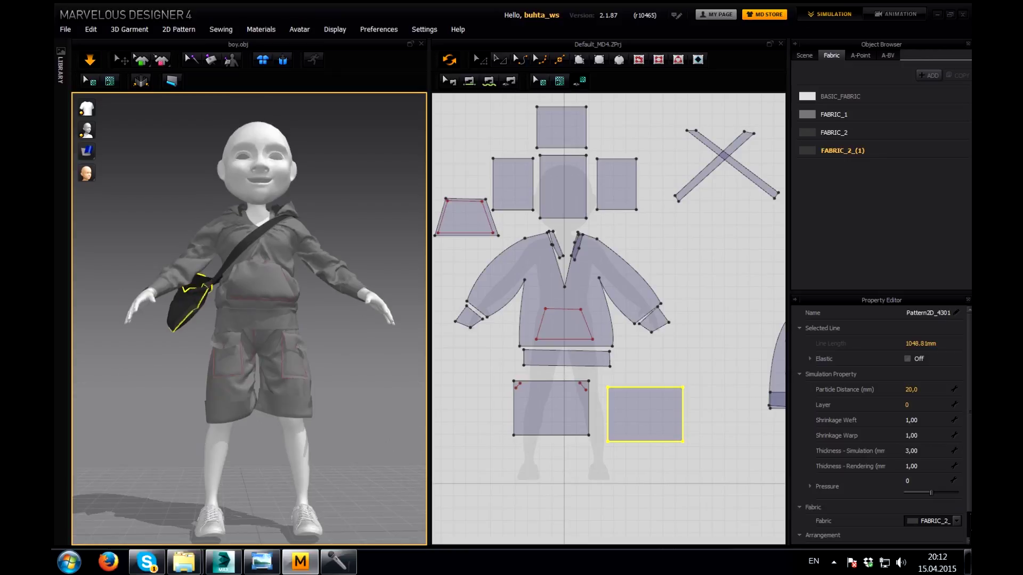
key("1")
key("6")
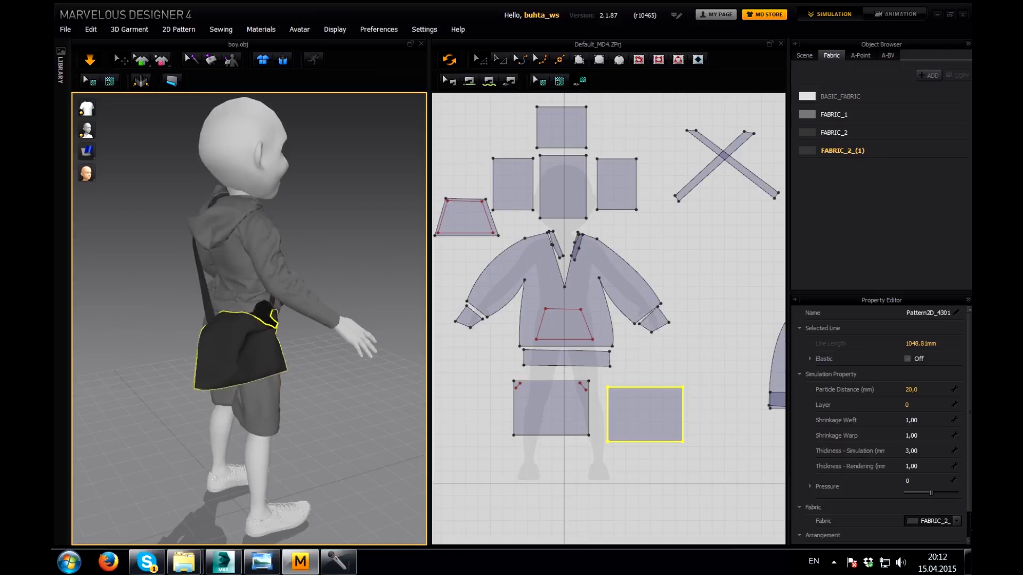
key("4")
key("2")
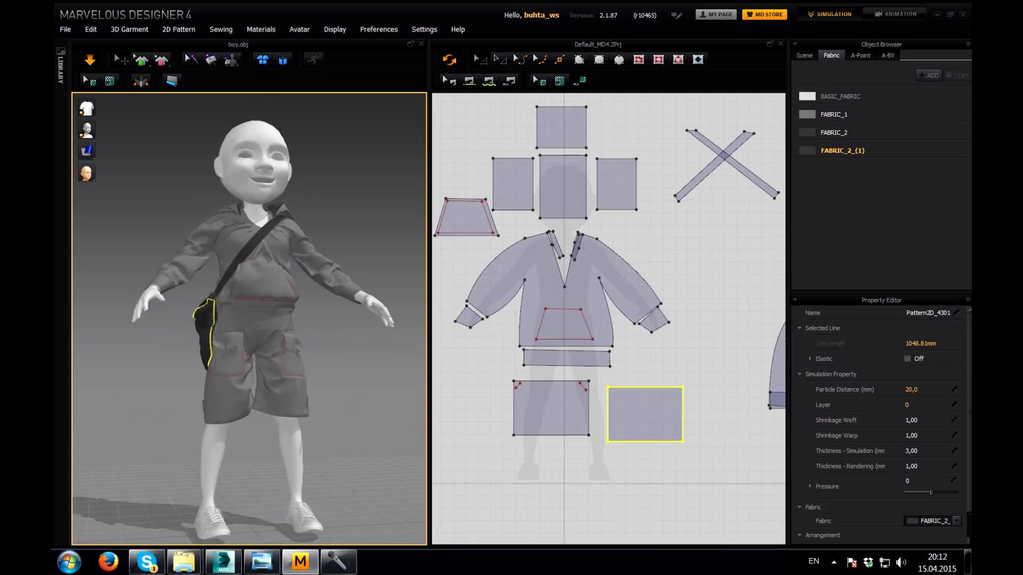
key("2")
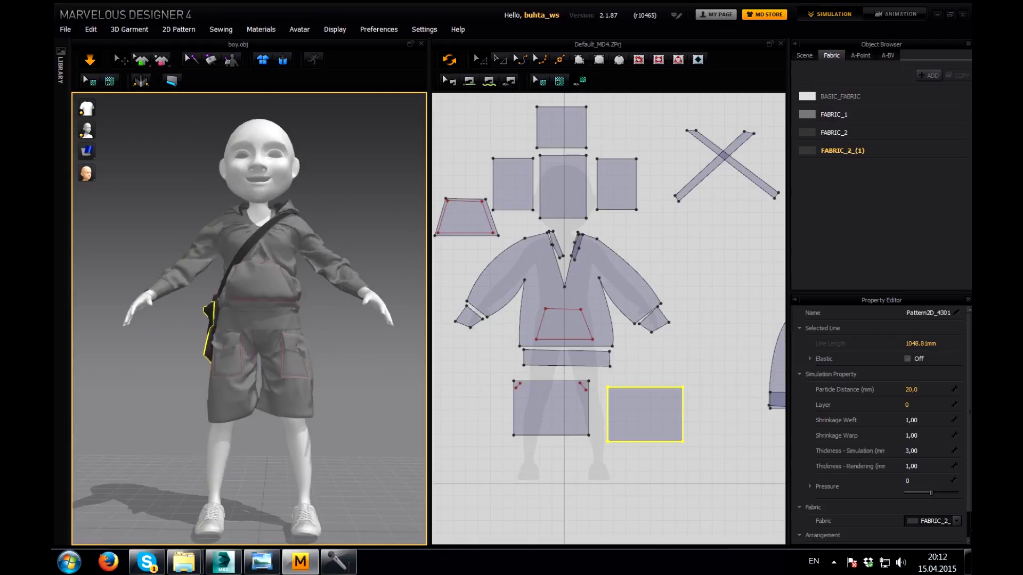
key("space")
Zoom the 2D window in and bring up the bag panel's context actions.
key("6")
key("3")
scroll(615, 423, "up", 3)
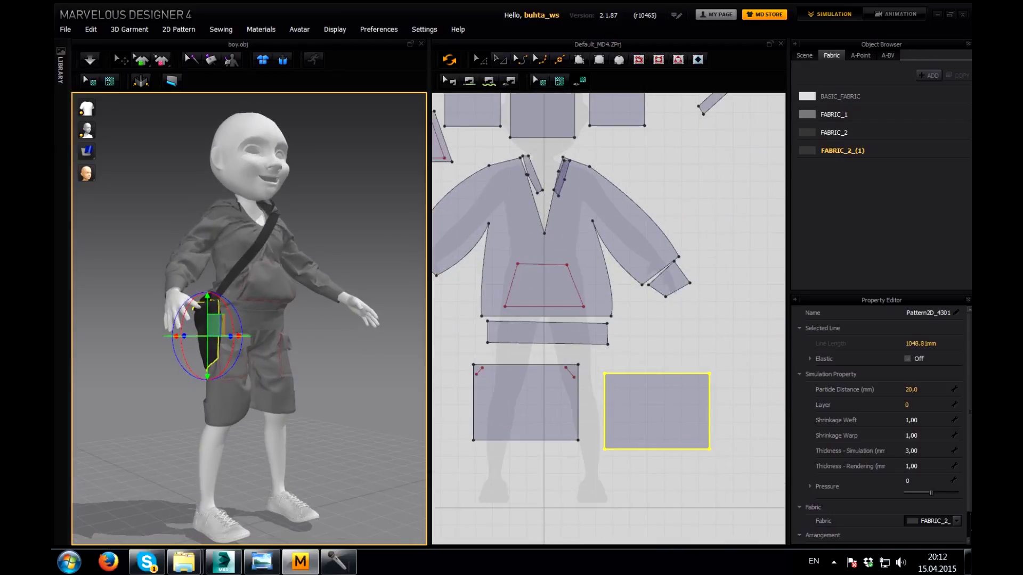
right_click(675, 390)
left_click(725, 215)
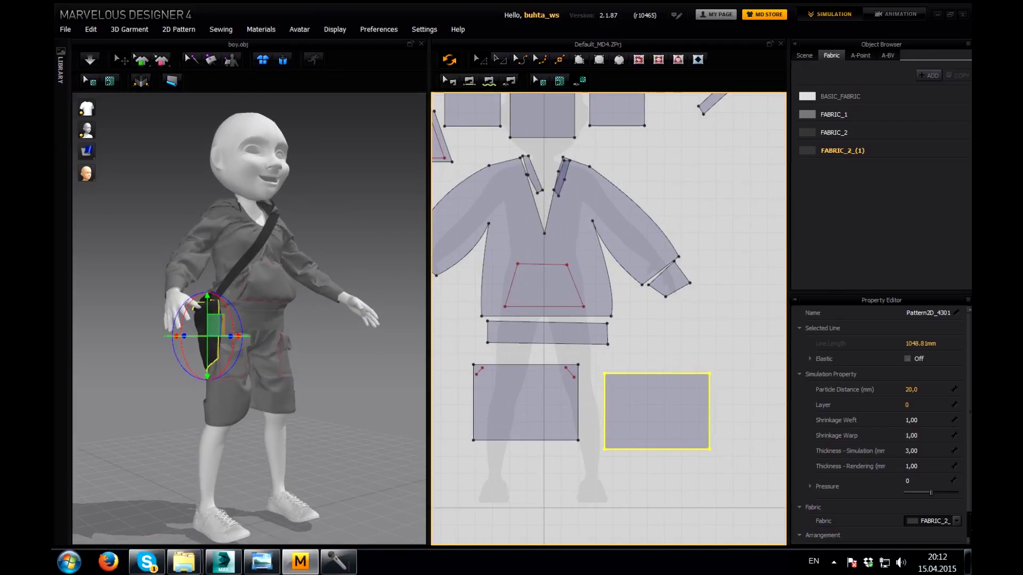
right_click(676, 400)
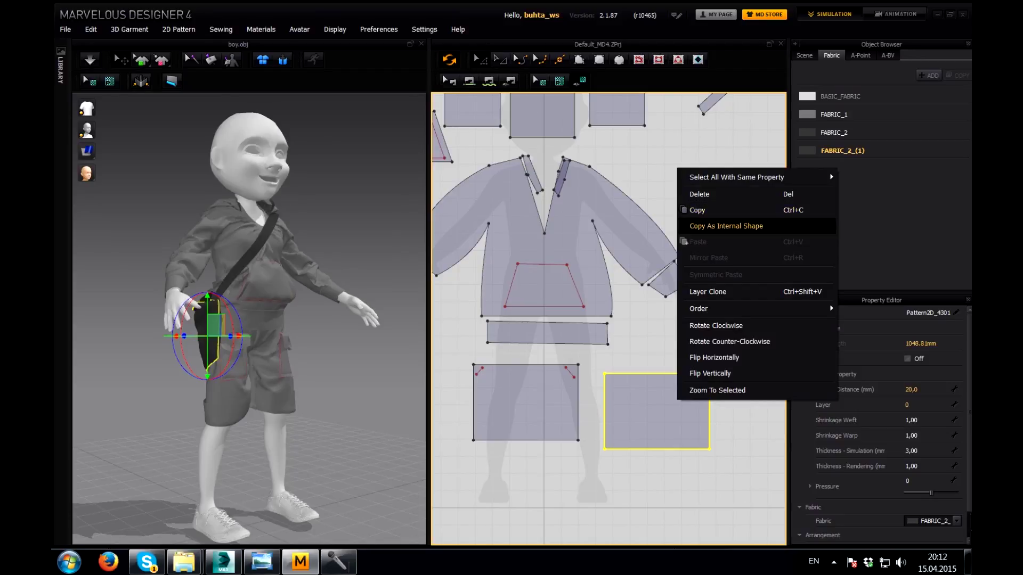
Copy the bag panel outline as an internal shape and paste it onto the right rectangle.
key("Escape")
right_click(648, 445)
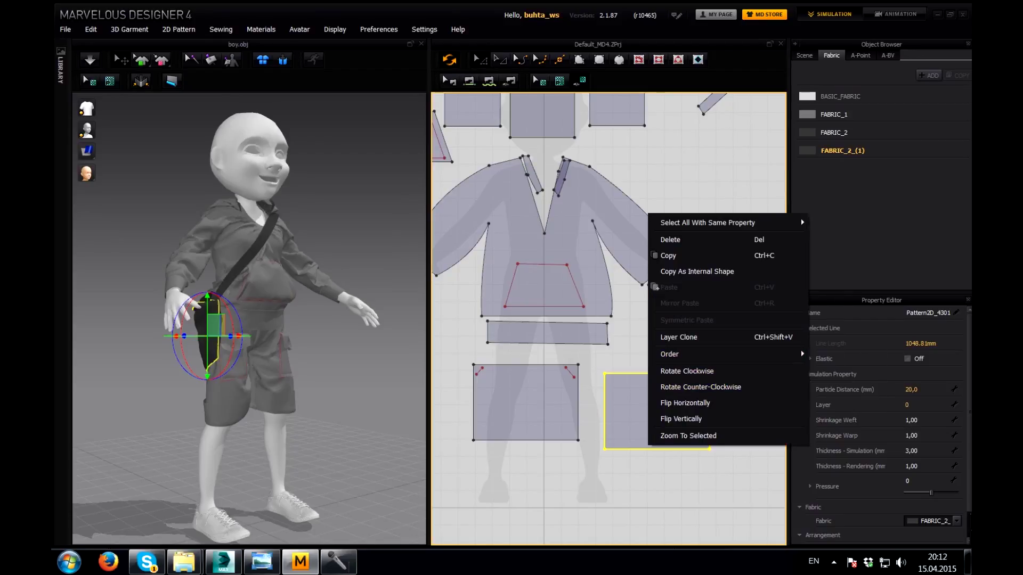
left_click(636, 348)
right_click(637, 347)
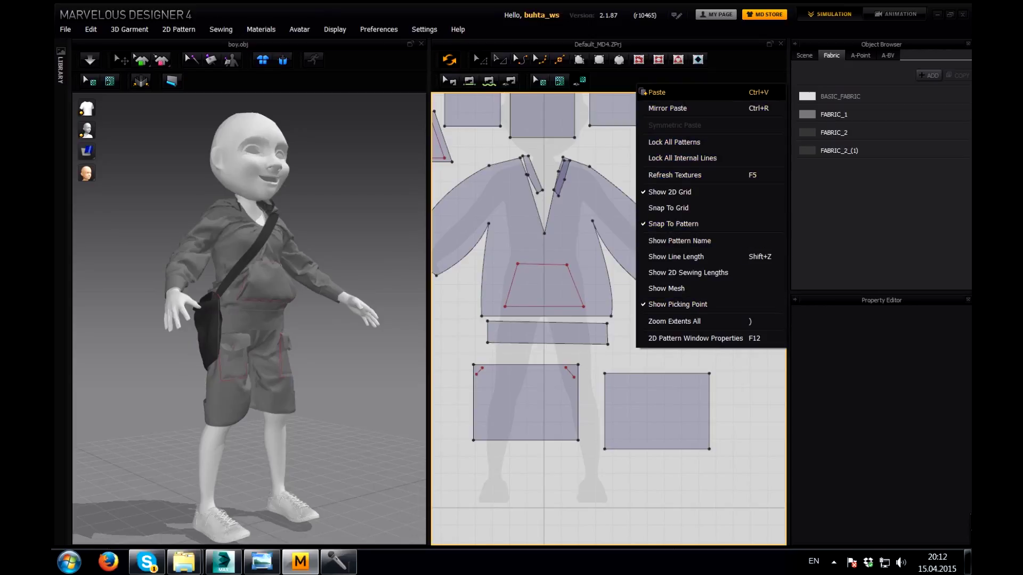
left_click(657, 92)
left_click(605, 375)
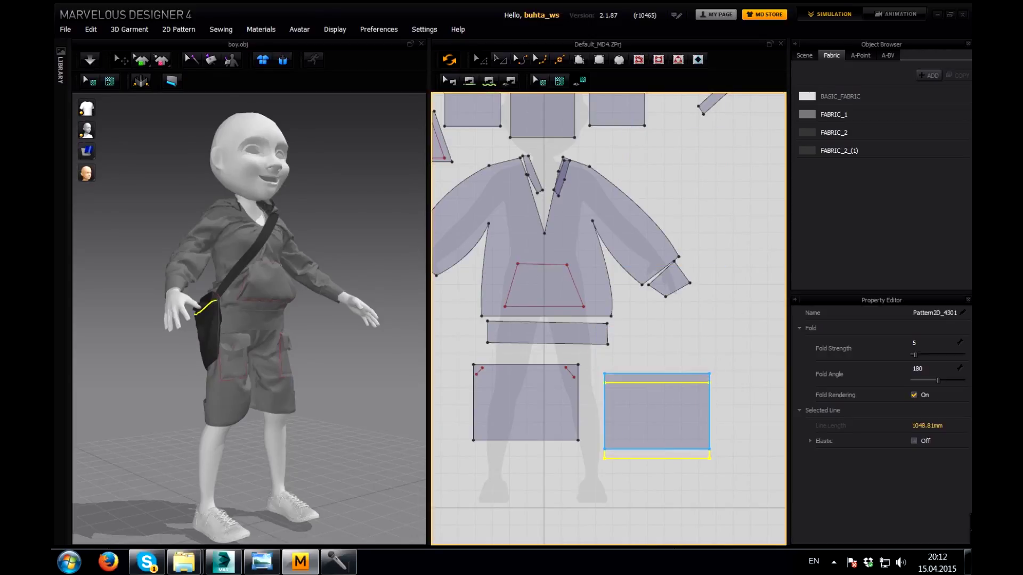
Scale the pasted internal shape inward to a 933.46 mm inset outline.
left_click(480, 59)
left_click_drag(720, 372, 709, 380)
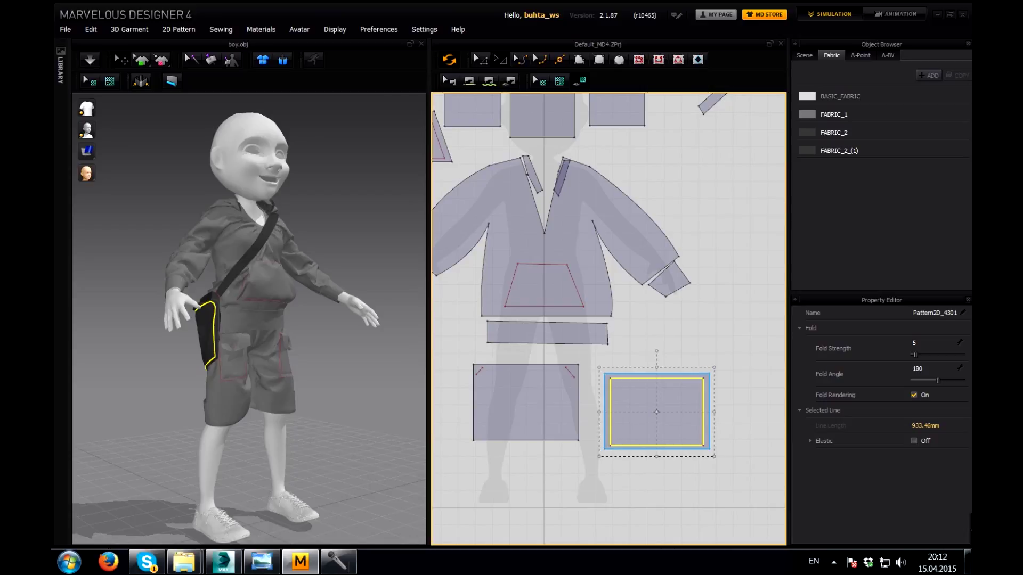
key("Escape")
Give the internal line Fold Strength 33 and Fold Angle 259, then simulate briefly.
left_click(656, 411)
left_click_drag(937, 380, 928, 354)
key("space")
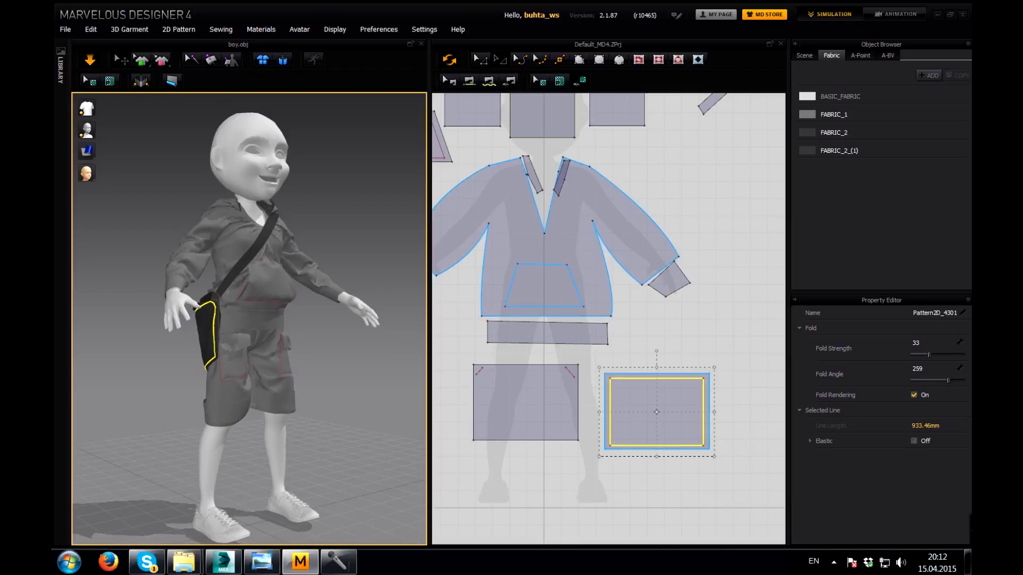
key("space")
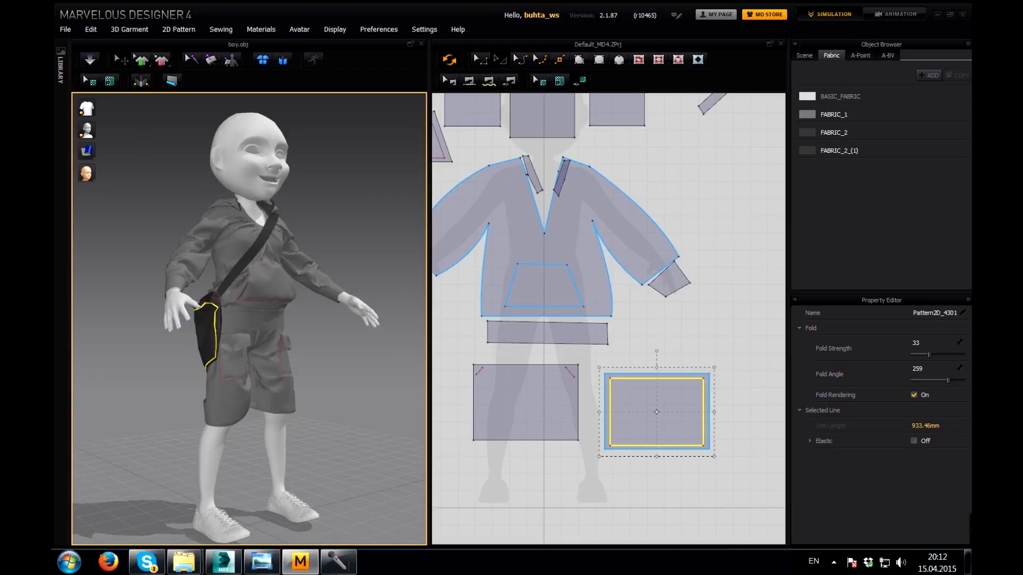
key("2")
scroll(500, 263, "down", 5)
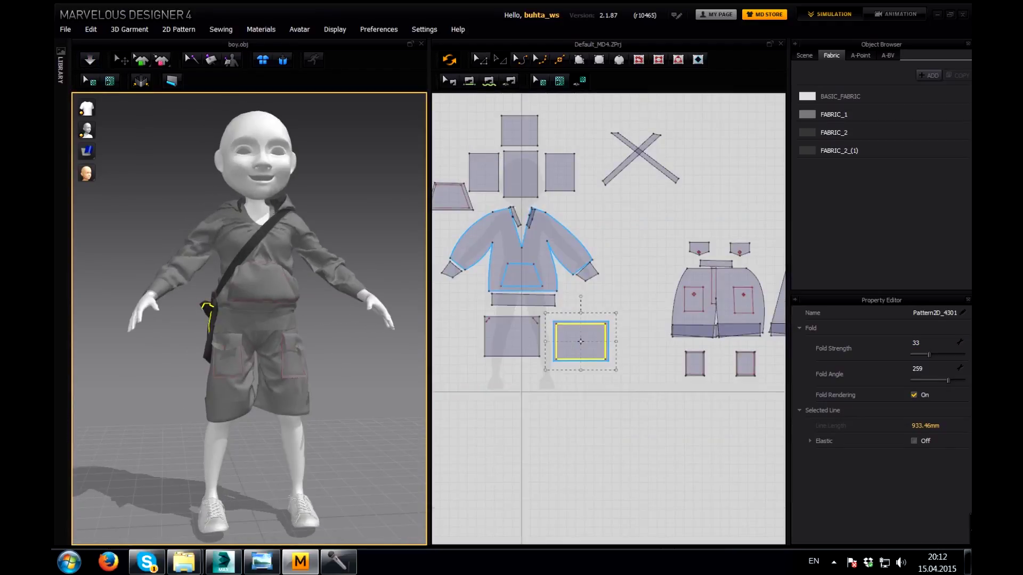
Set Particle Distance to 10 for all pattern pieces.
key("ctrl+a")
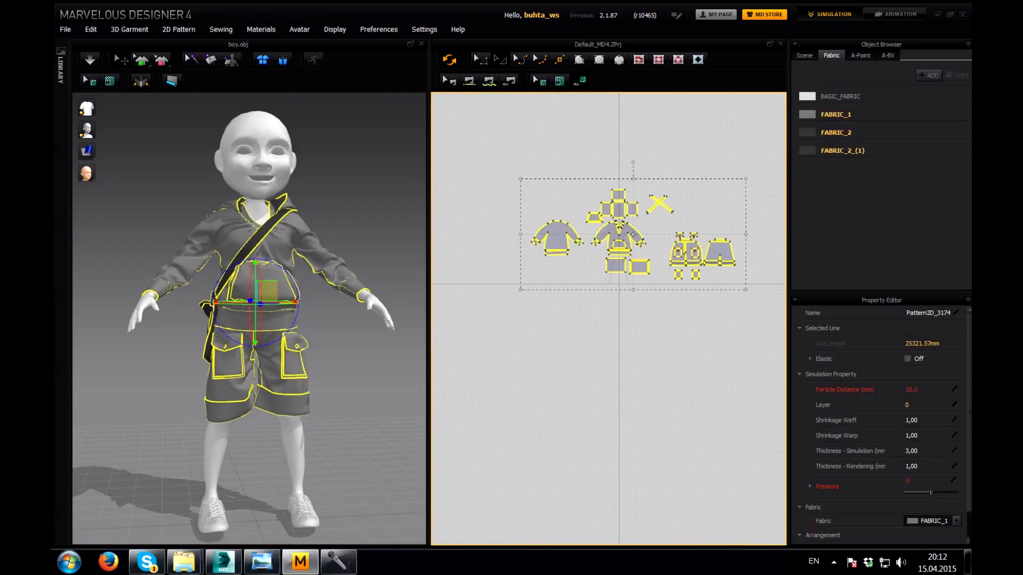
left_click(911, 389)
type("10")
key("Return")
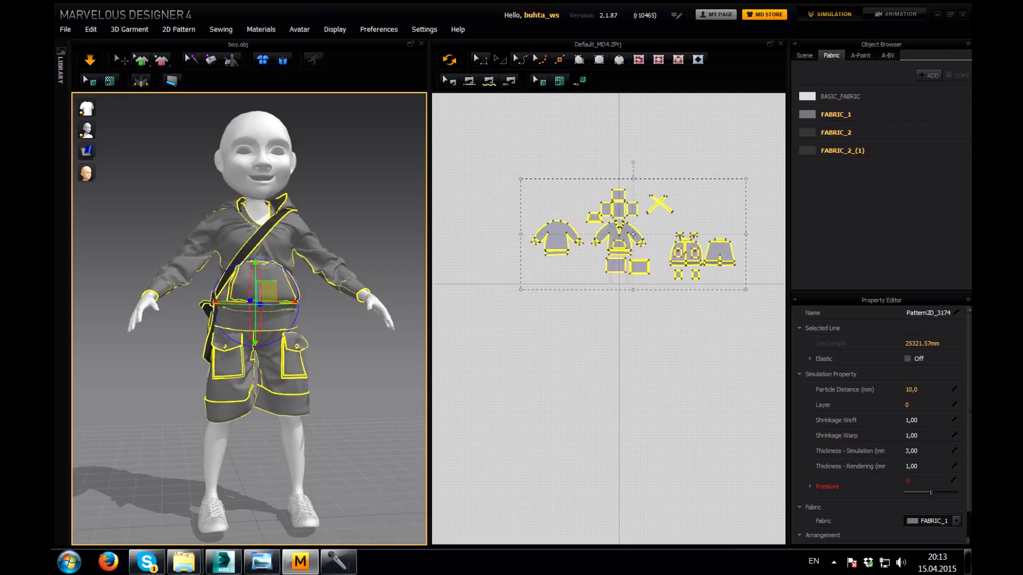
Quadrangulate the garment via 3D Garment and re-drape it on the boy.
left_click(130, 29)
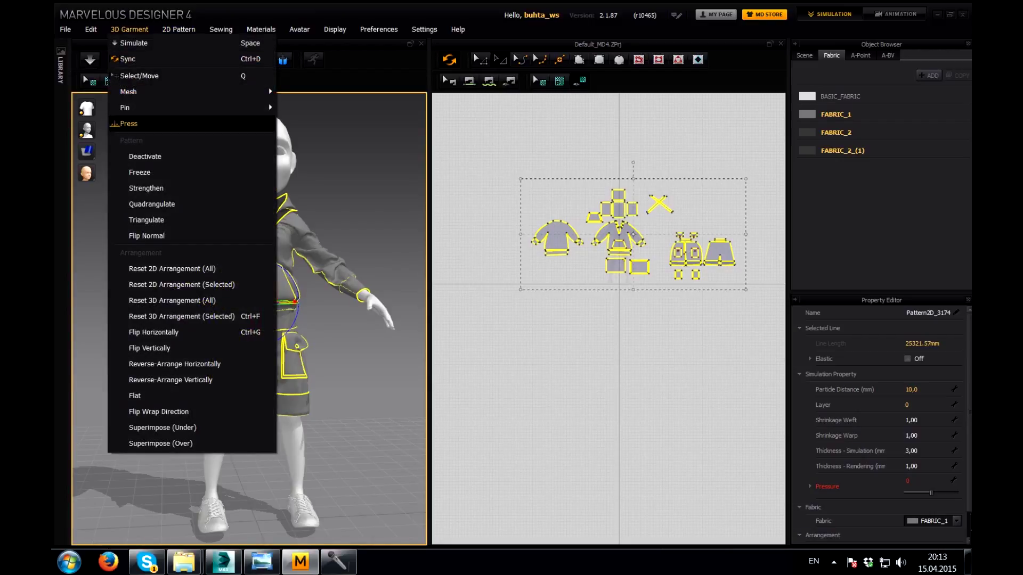
left_click(151, 204)
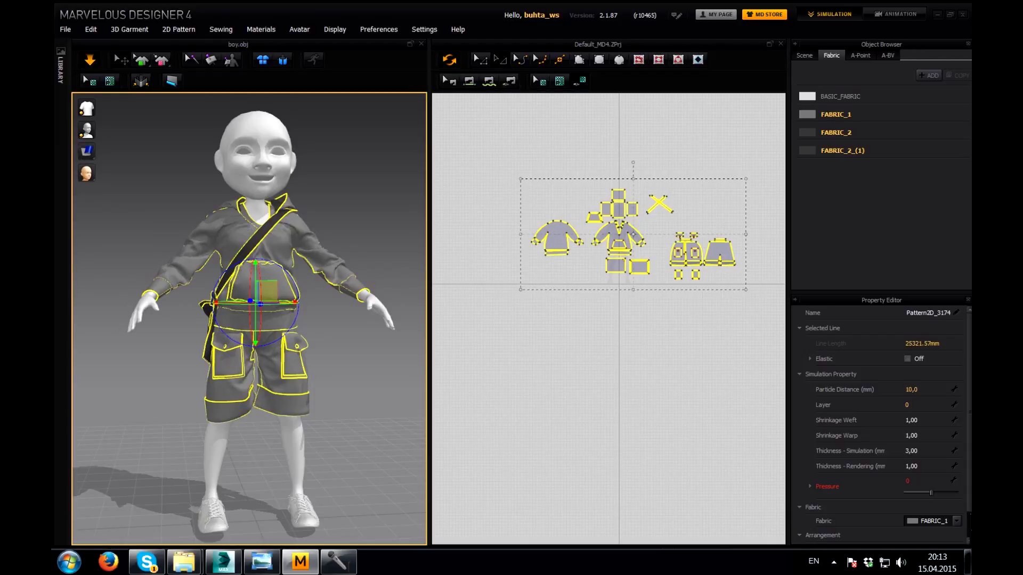
left_click(90, 60)
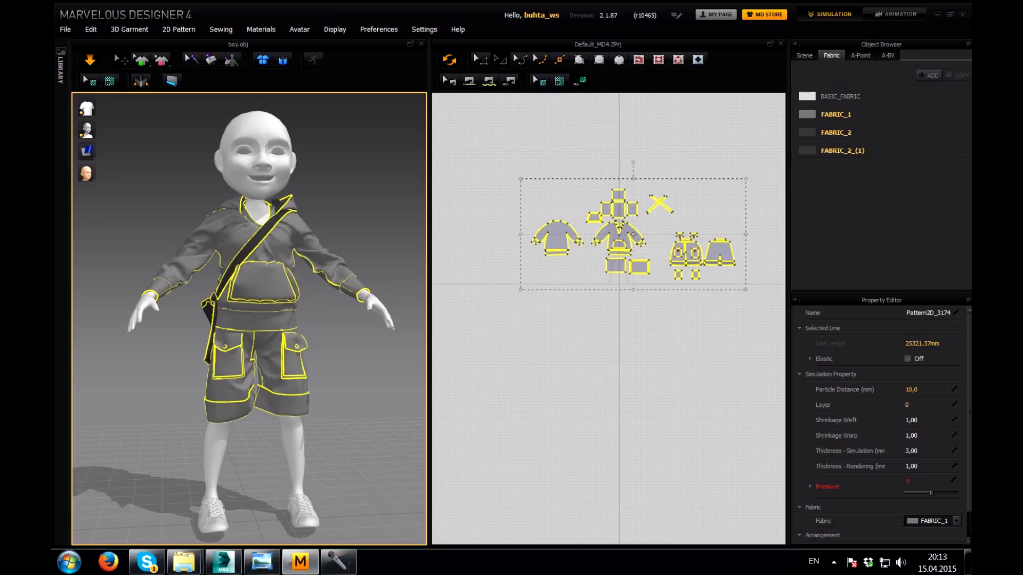
key("Escape")
key("8")
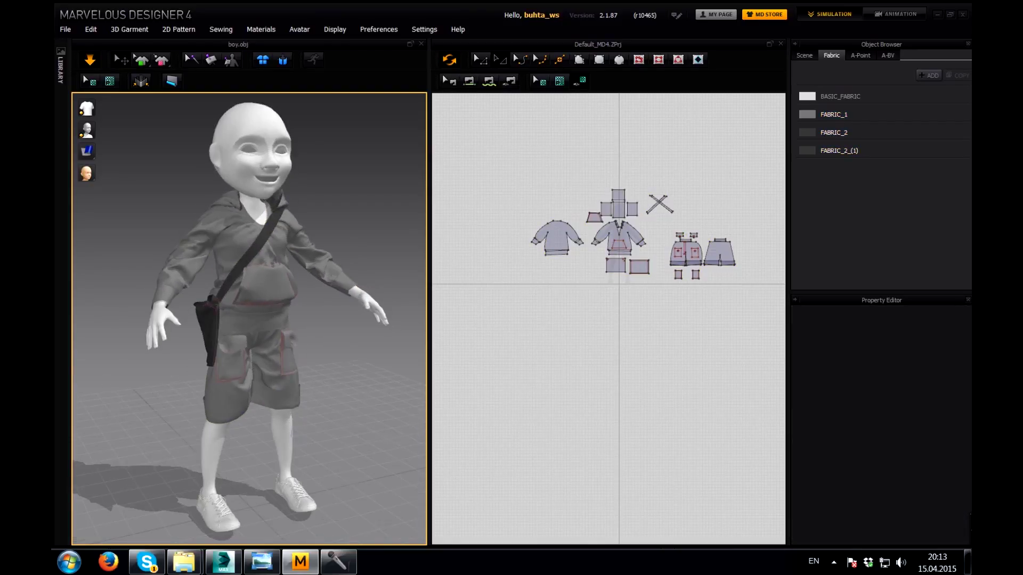
Pan and zoom the 2D window to the hoodie pieces and select them with Transform Pattern.
key("2")
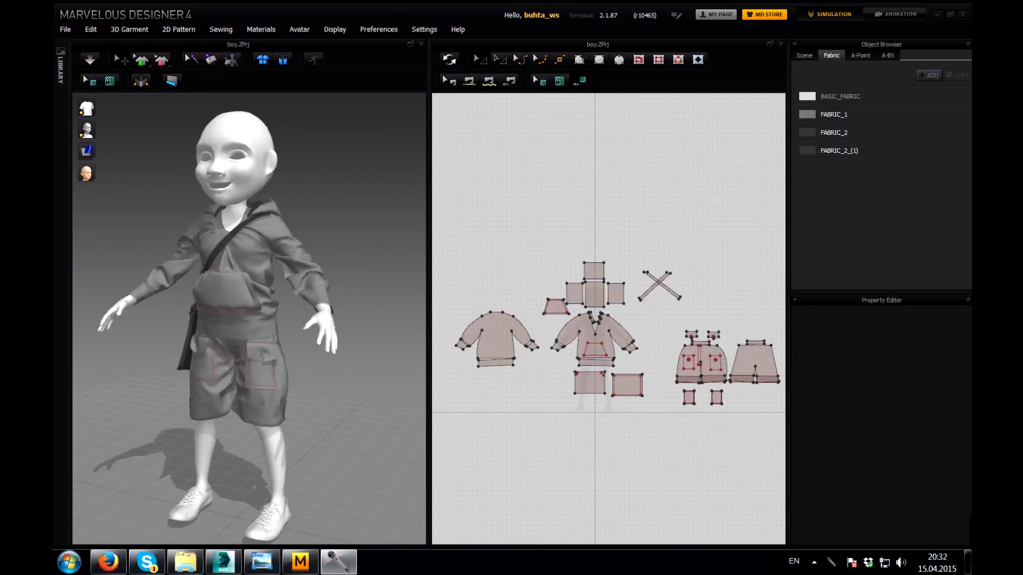
mouse_move(251, 319)
right_mouse_down()
mouse_move(341, 320)
mouse_move(266, 314)
right_mouse_up()
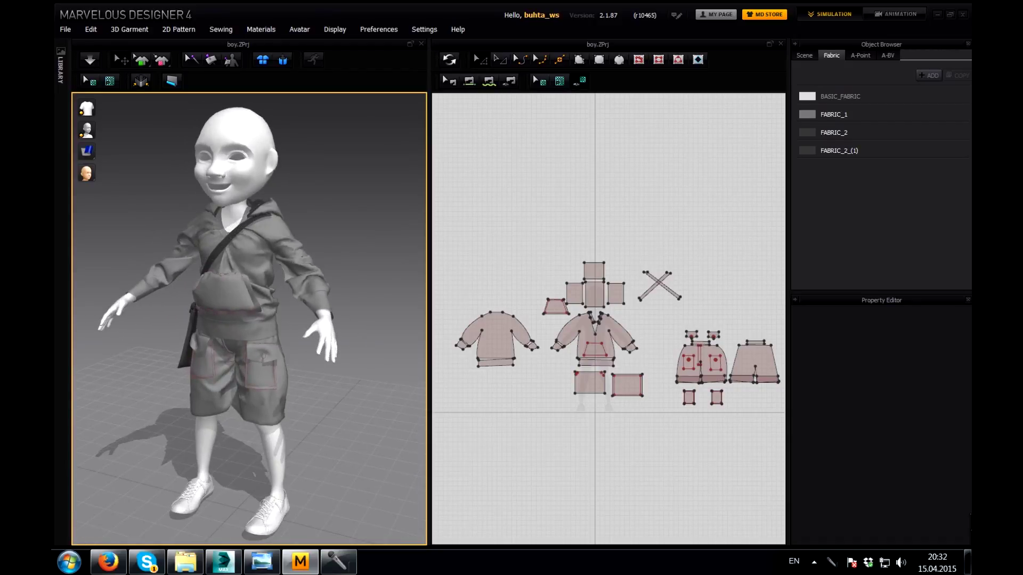
scroll(686, 288, "up", 2)
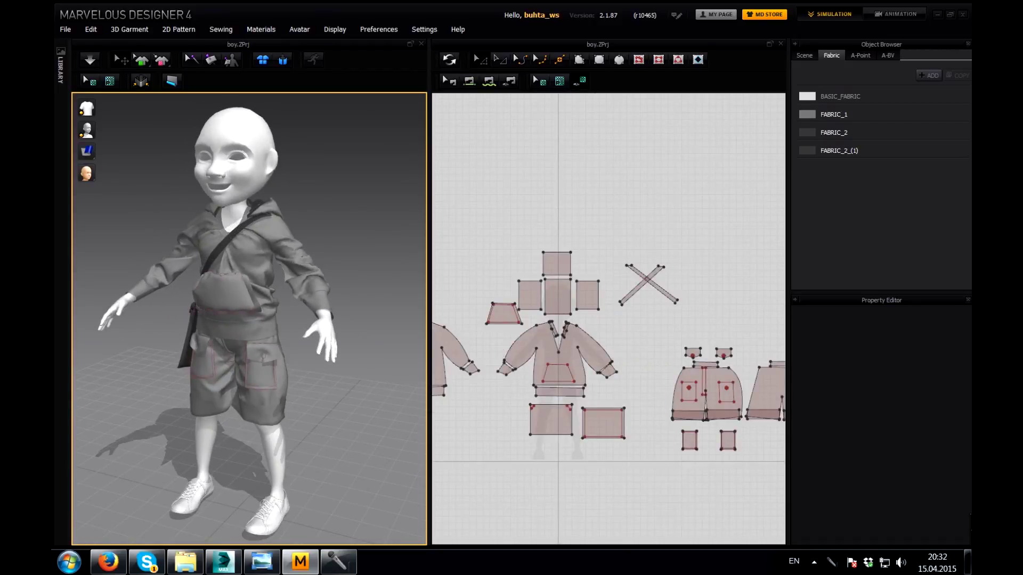
right_click_drag(634, 298, 717, 261)
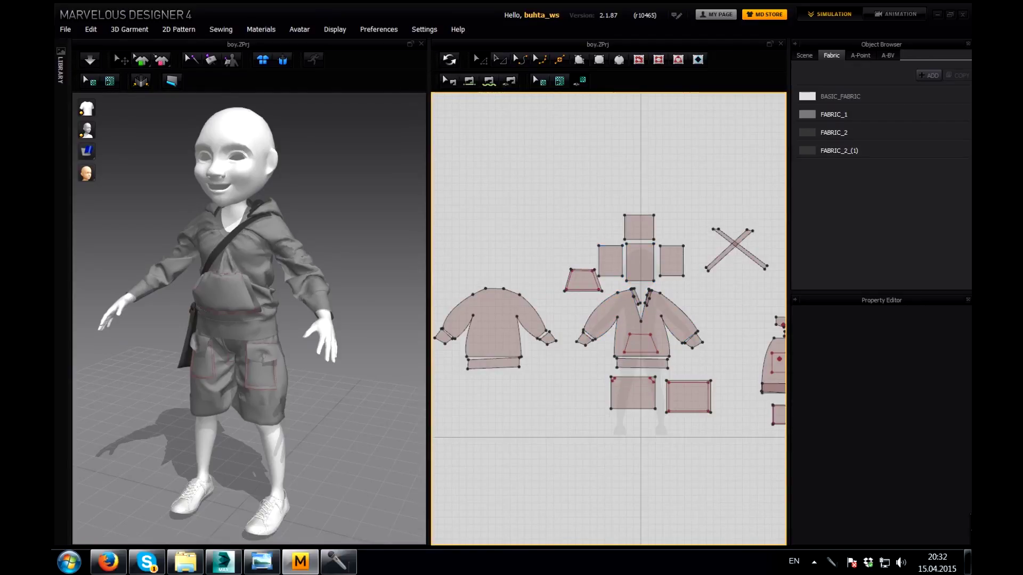
right_click_drag(718, 261, 732, 256)
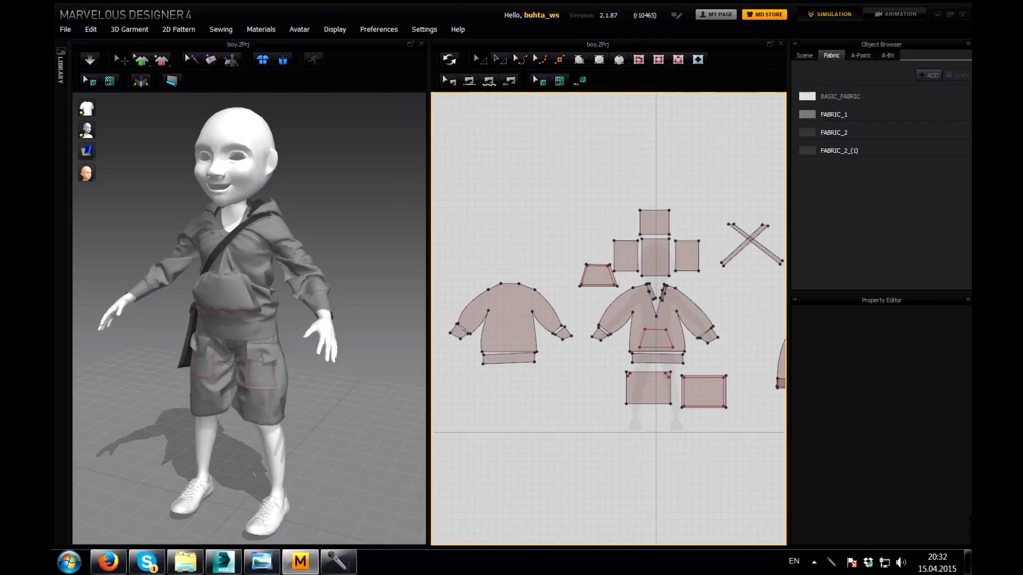
scroll(548, 231, "down", 2)
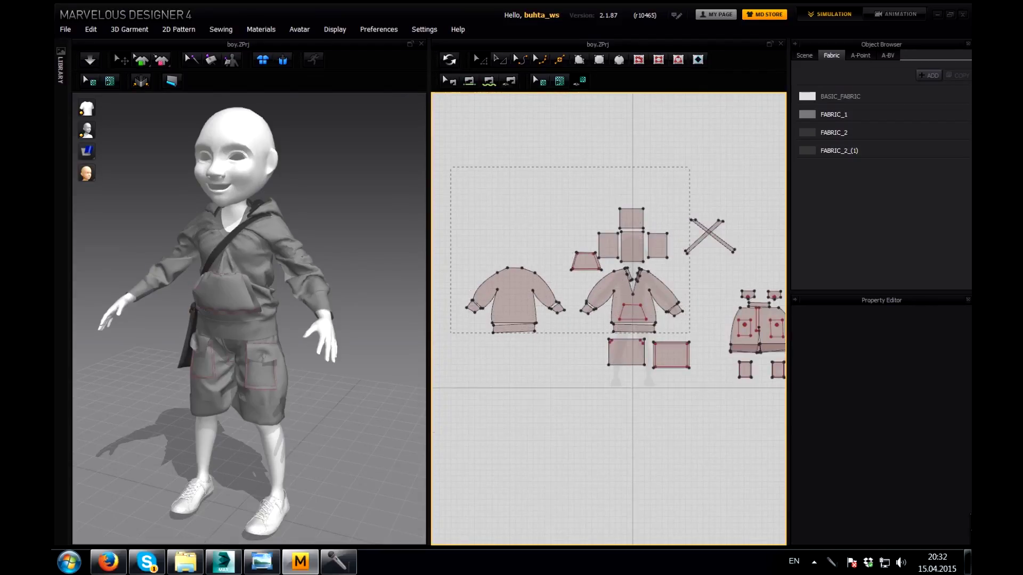
left_click_drag(691, 333, 691, 333)
key("a")
left_click_drag(451, 158, 621, 299)
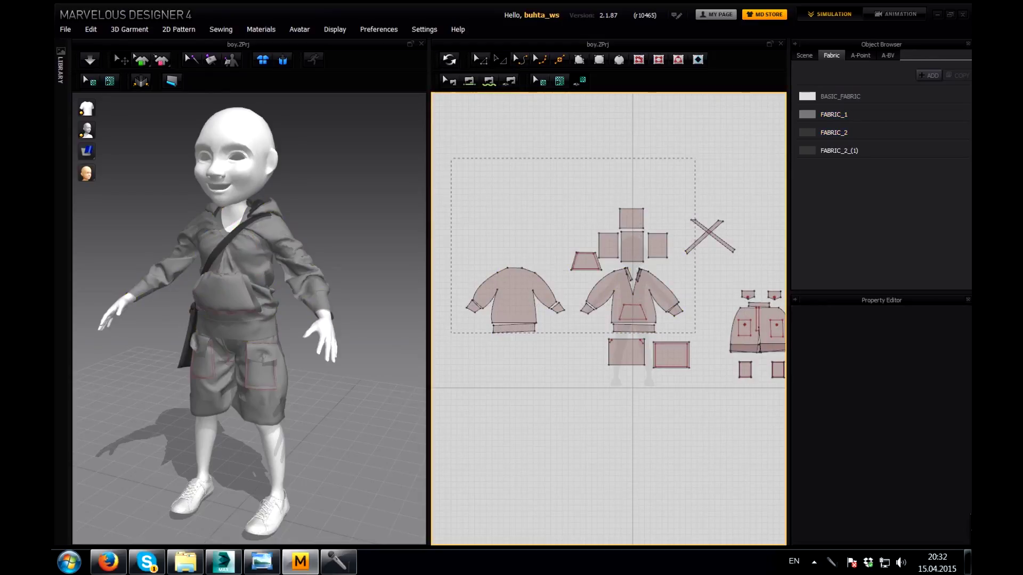
left_click_drag(695, 332, 694, 332)
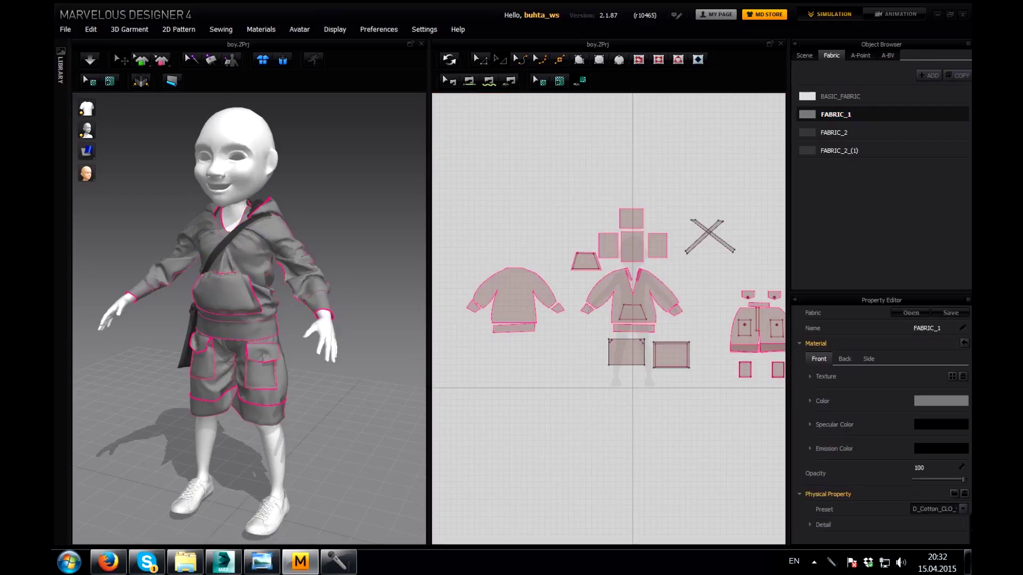
Copy FABRIC_1 as FABRIC_1_(1) and set its colour to white.
left_click(835, 114)
left_click(957, 75)
left_click(941, 401)
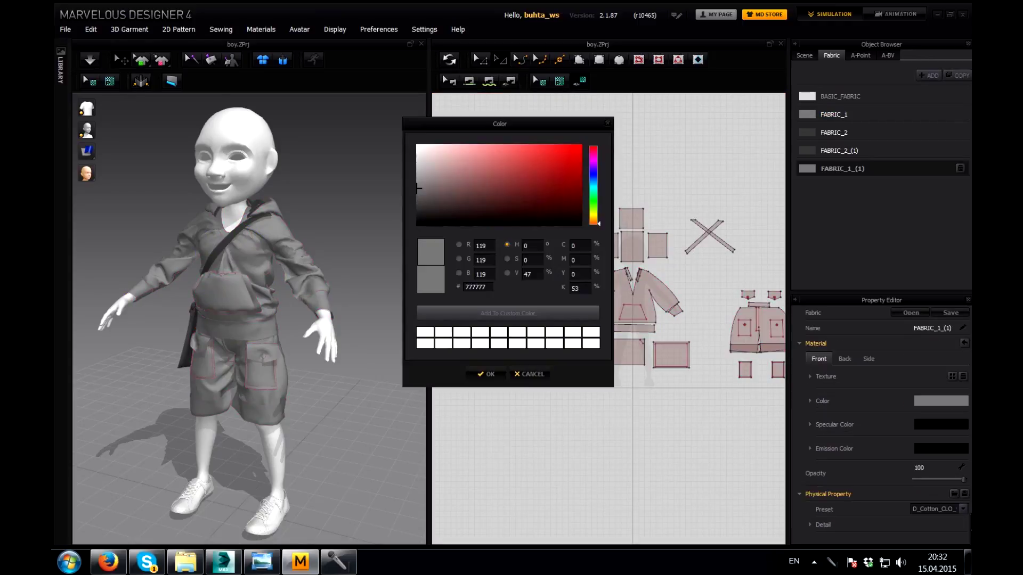
left_click(417, 145)
left_click(486, 374)
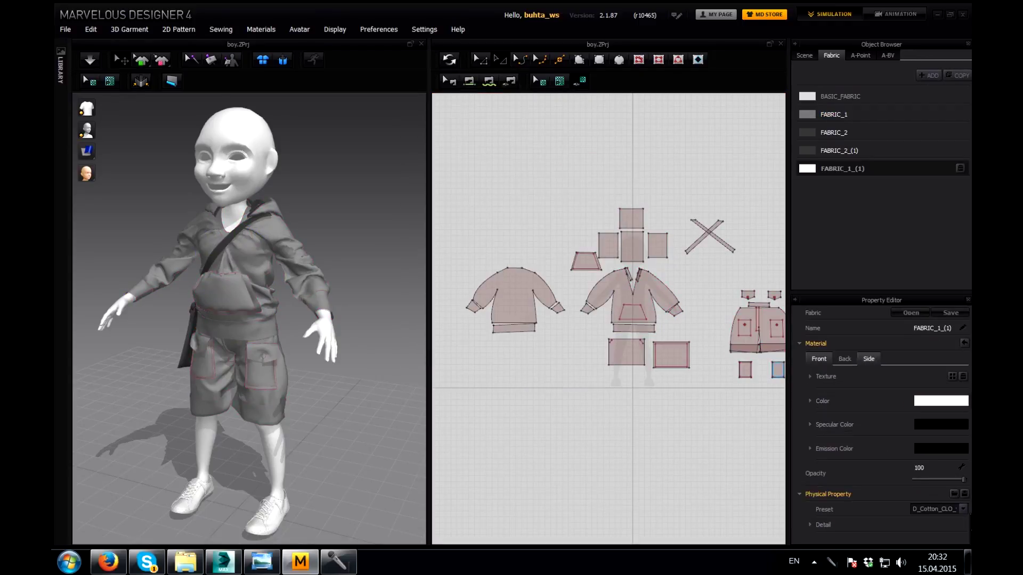
Load the FabricPlain0017_2_S texture onto FABRIC_1_(1), then select the hoodie and hood pieces.
left_click(952, 376)
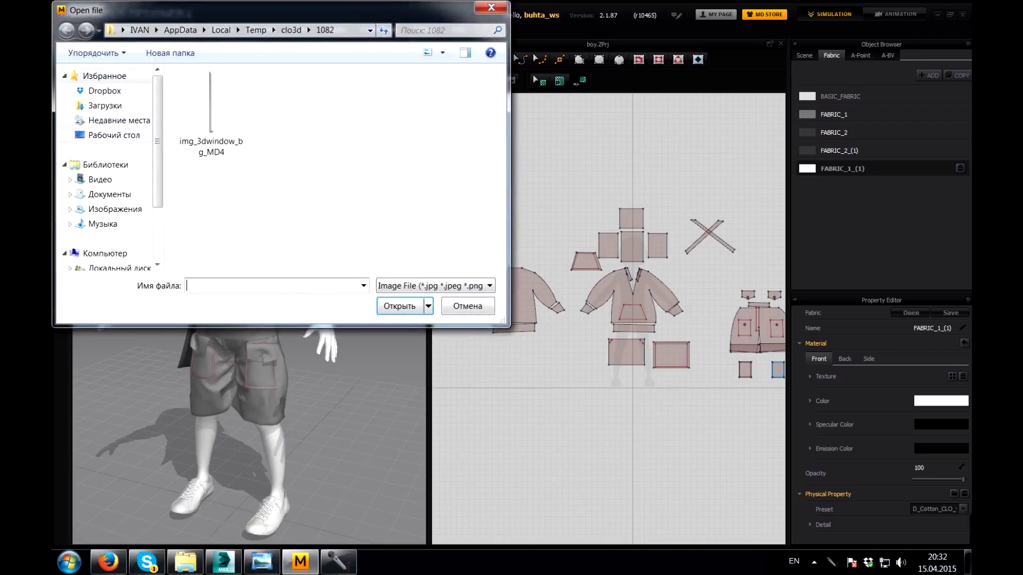
left_click(114, 134)
scroll(261, 160, "down", 3)
double_click(251, 89)
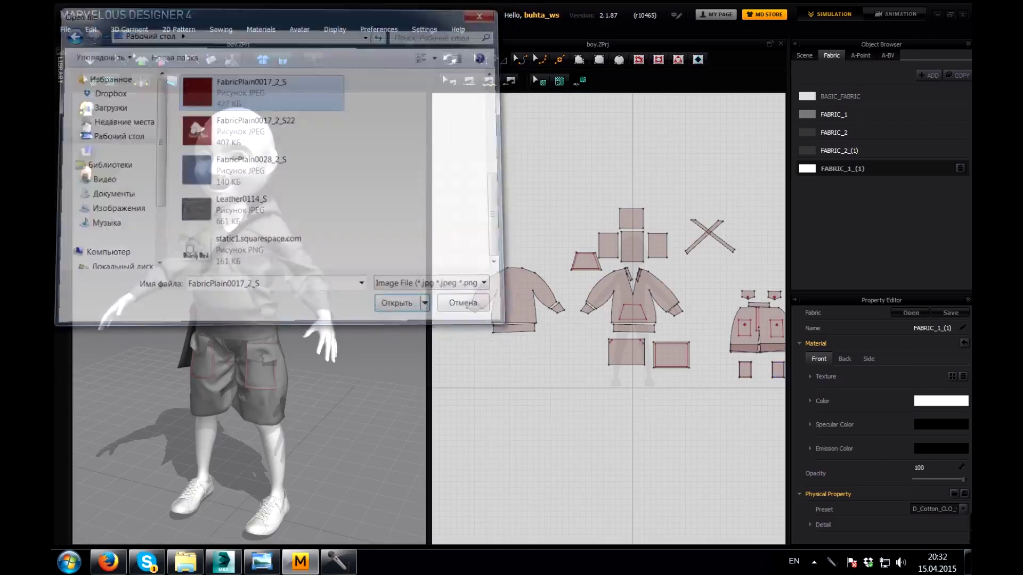
left_click_drag(454, 186, 683, 338)
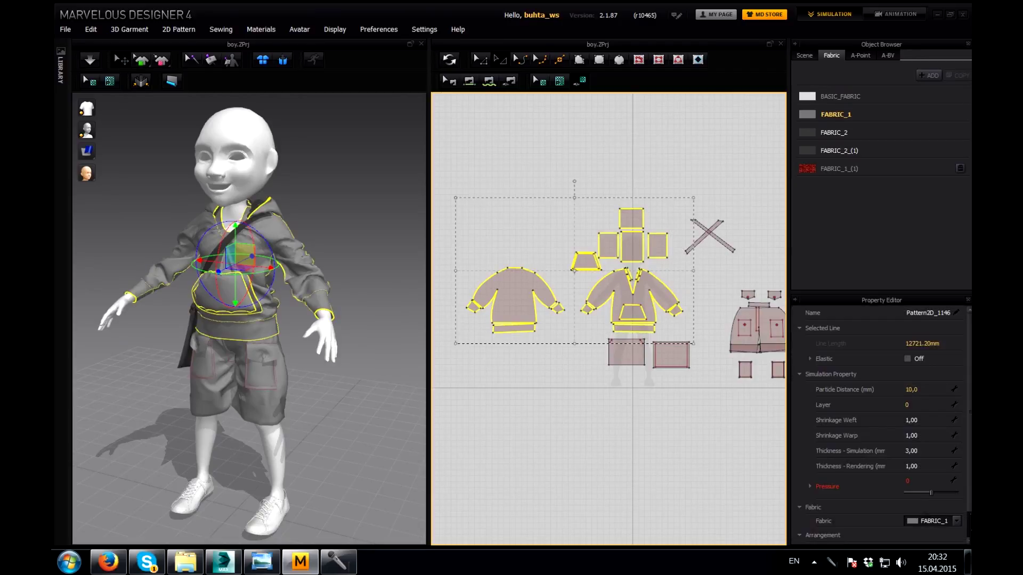
left_click(929, 521)
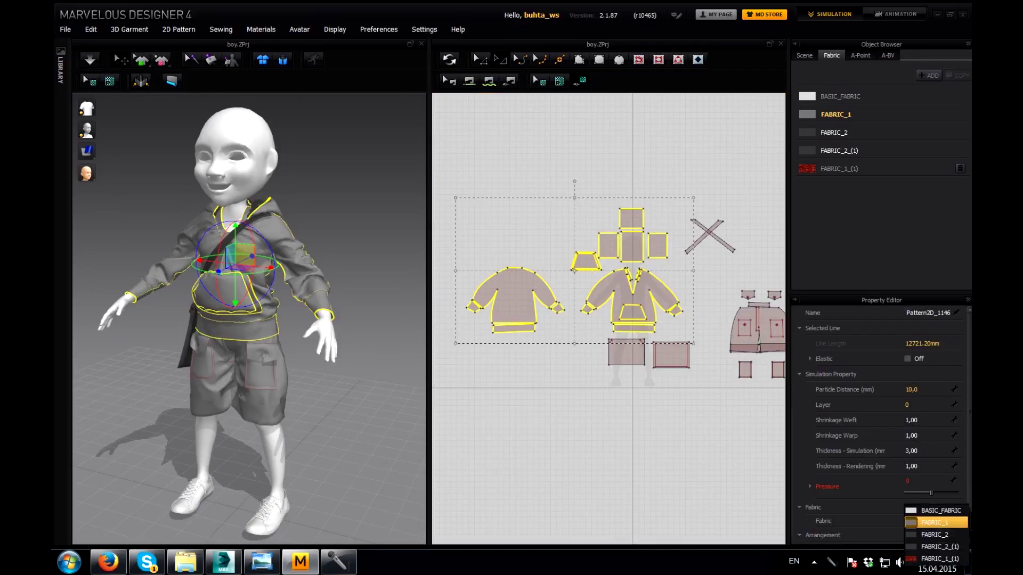
Assign the FABRIC_1_(1) fabric to the selected hoodie and hood pieces.
left_click(929, 564)
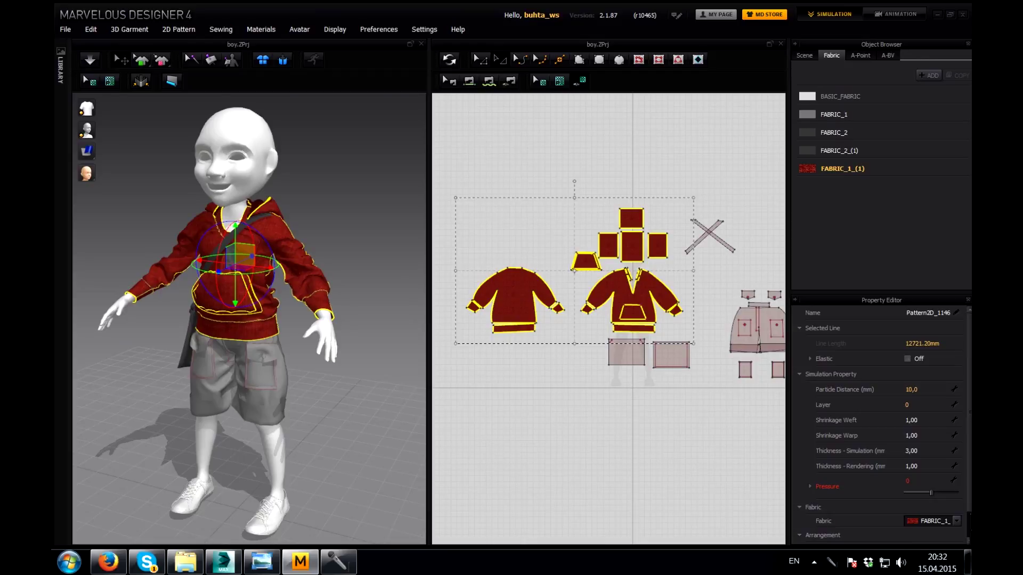
scroll(250, 319, "up", 5)
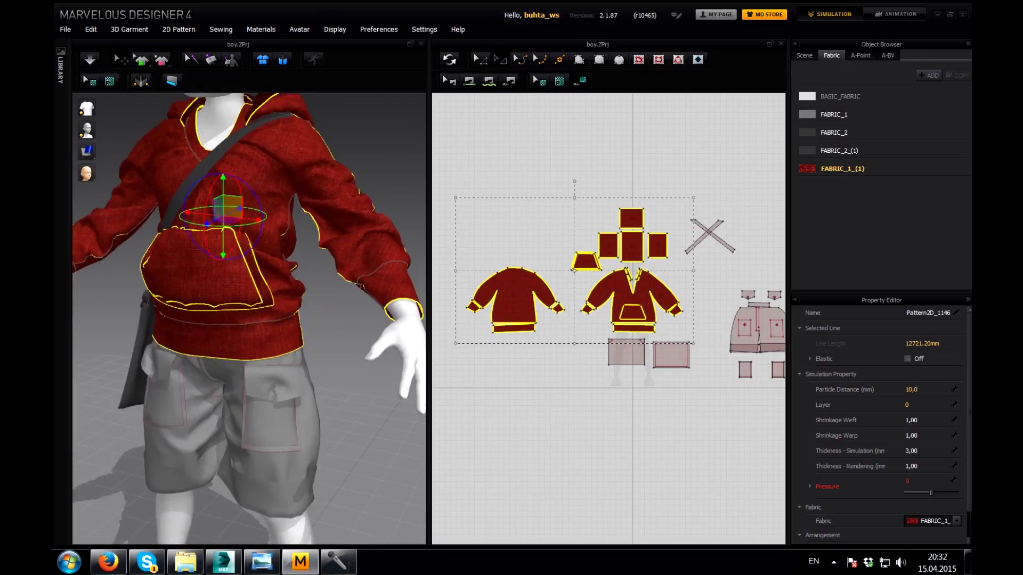
scroll(250, 320, "up", 3)
scroll(250, 320, "down", 2)
scroll(437, 203, "down", 3)
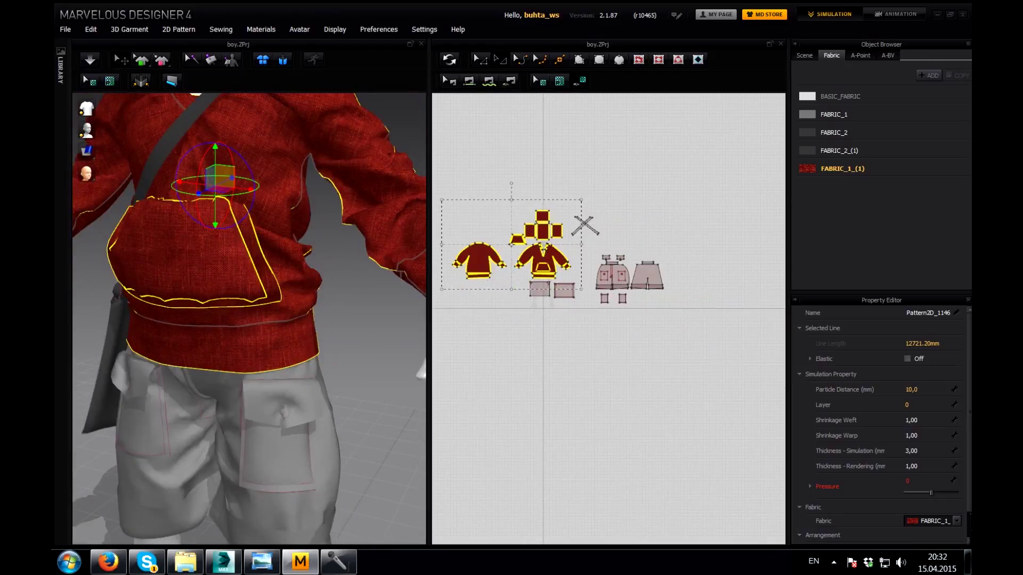
key("Escape")
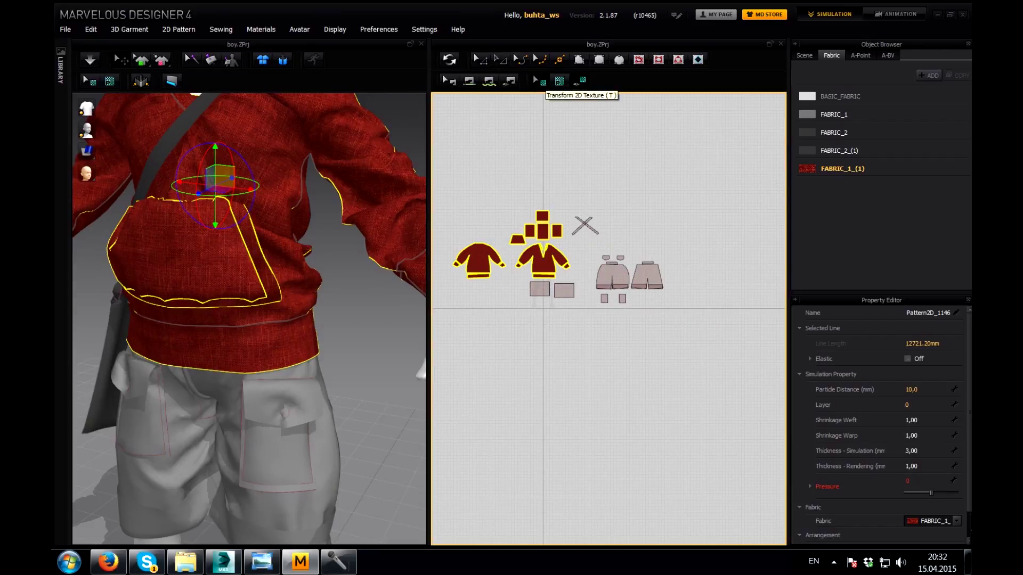
Switch to Transform 2D Texture, test-shift the top square's texture, and select the trapezoid pocket.
left_click(579, 80)
scroll(516, 212, "up", 5)
left_click(689, 238)
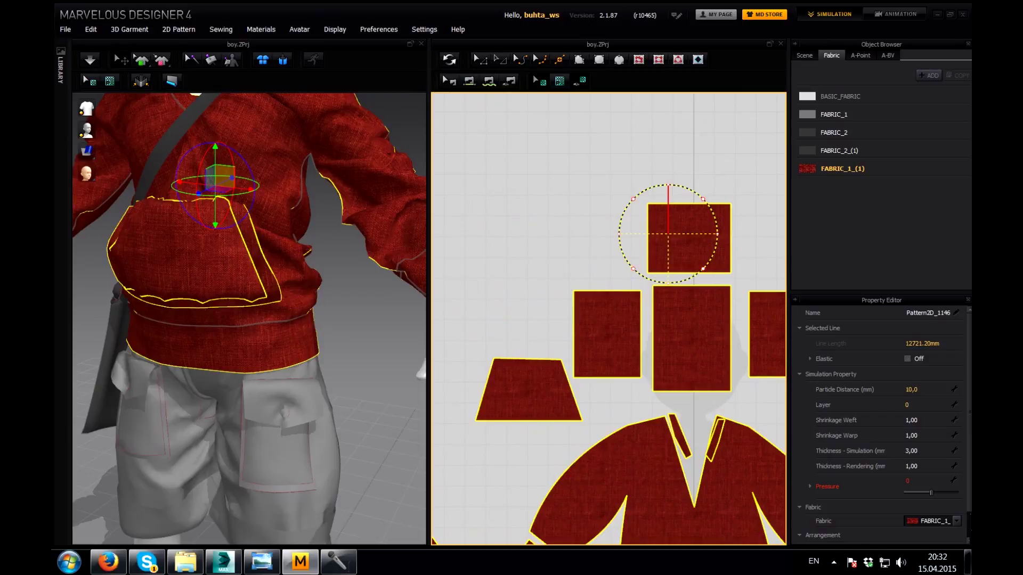
mouse_move(703, 268)
left_mouse_down()
mouse_move(711, 234)
mouse_move(703, 268)
left_mouse_up()
scroll(249, 318, "down", 4)
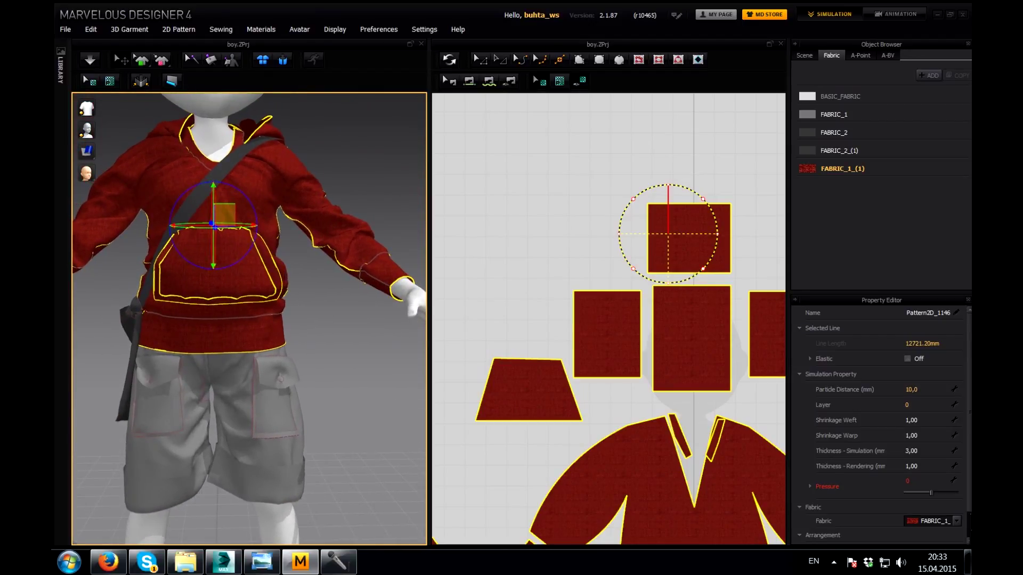
left_click(528, 391)
scroll(615, 208, "down", 4)
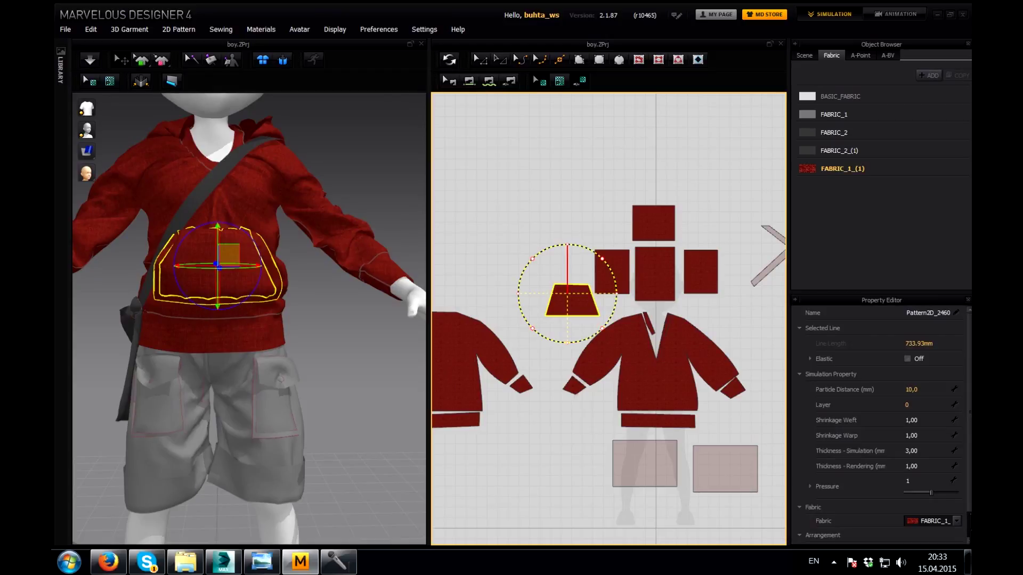
Duplicate FABRIC_1_(1) and assign the new FABRIC_1_(1)_(1) to the pocket.
left_click(841, 168)
left_click(957, 75)
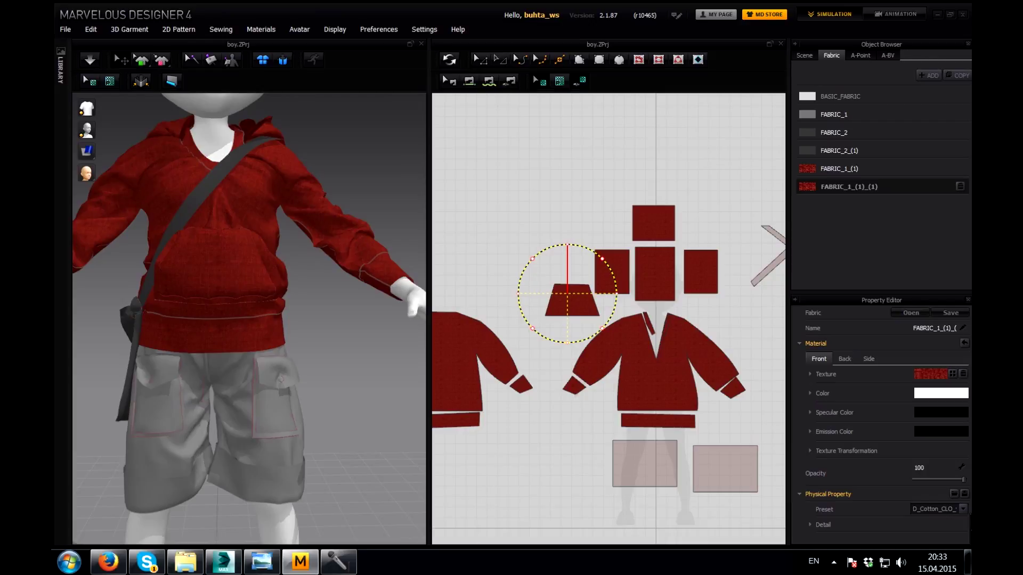
left_click(570, 303)
left_click(932, 520)
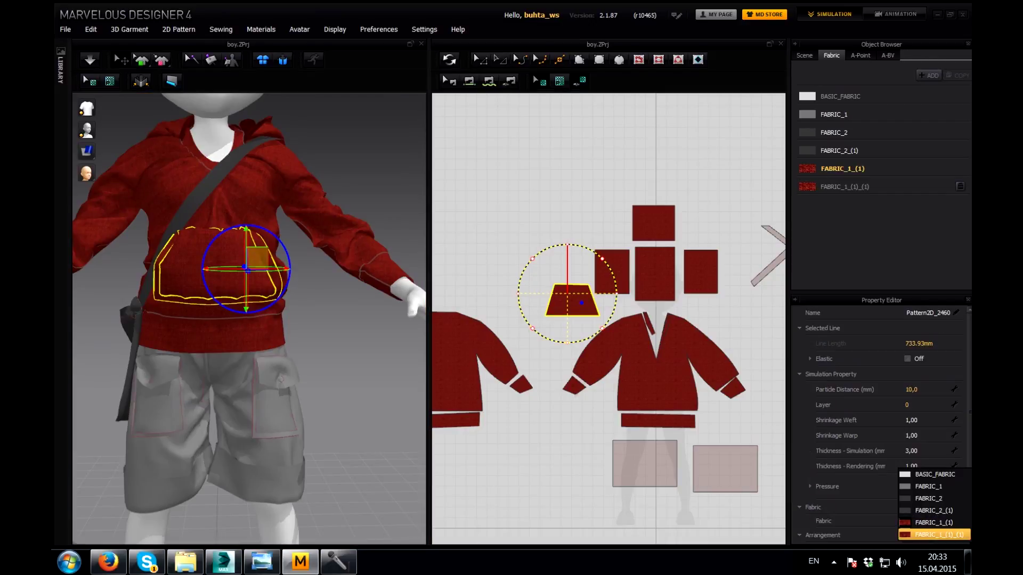
left_click(932, 534)
Load the Beardy Bird logo image as the texture of FABRIC_1_(1)_(1).
left_click(848, 186)
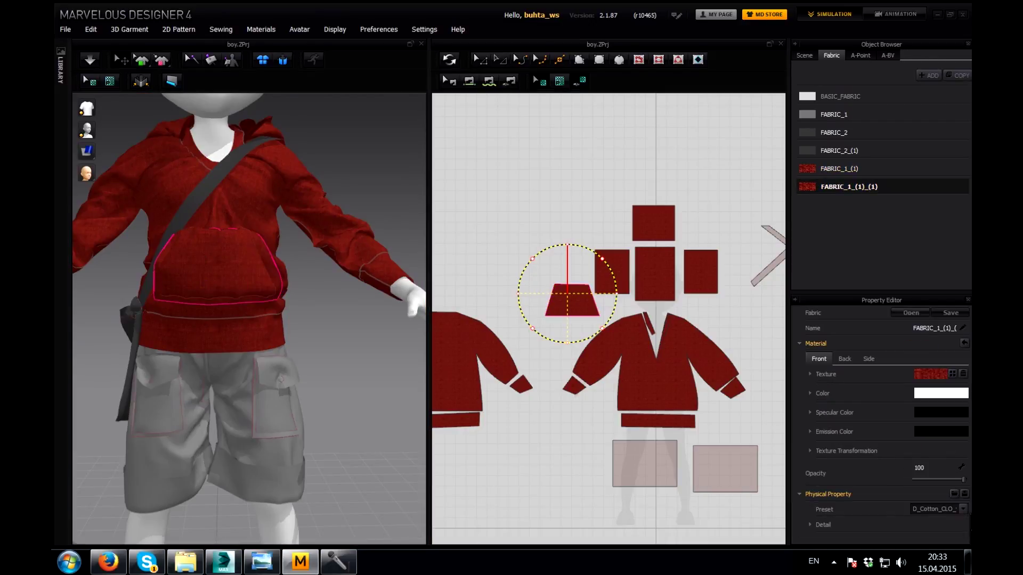
left_click(930, 374)
double_click(270, 119)
left_click(269, 119)
left_click(394, 304)
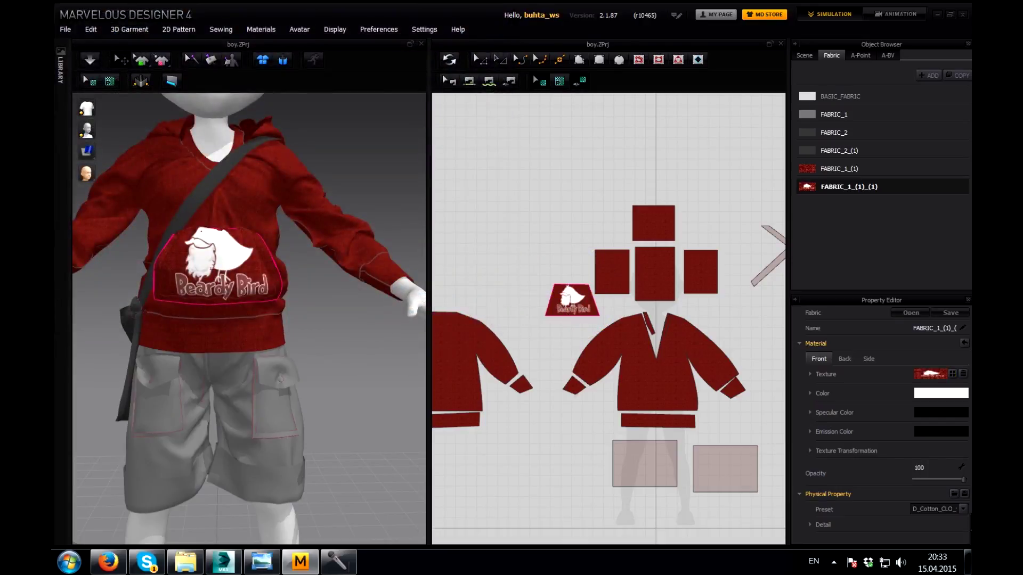
Simulate, then move the logo down and right on the pocket.
left_click(571, 304)
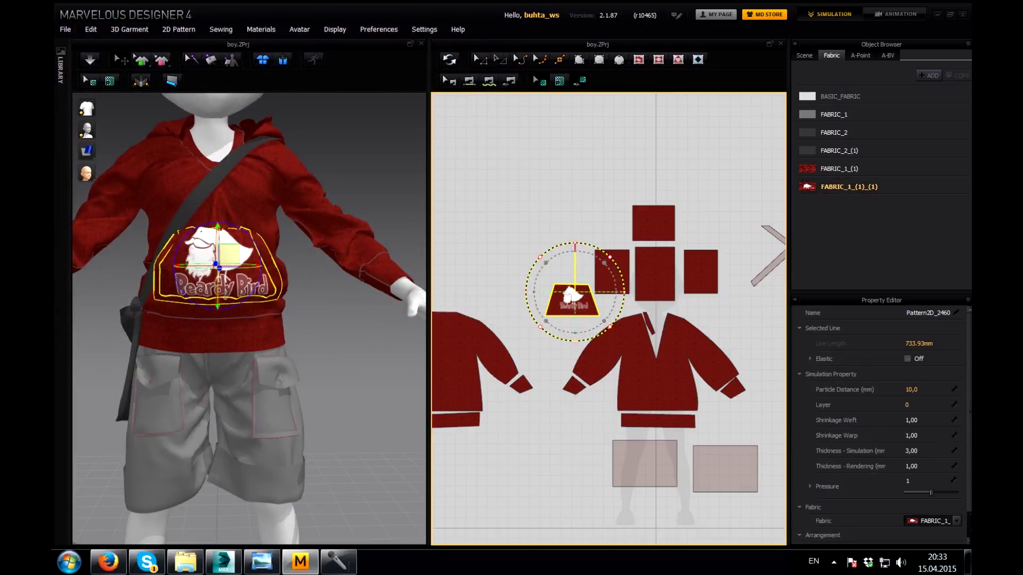
key("space")
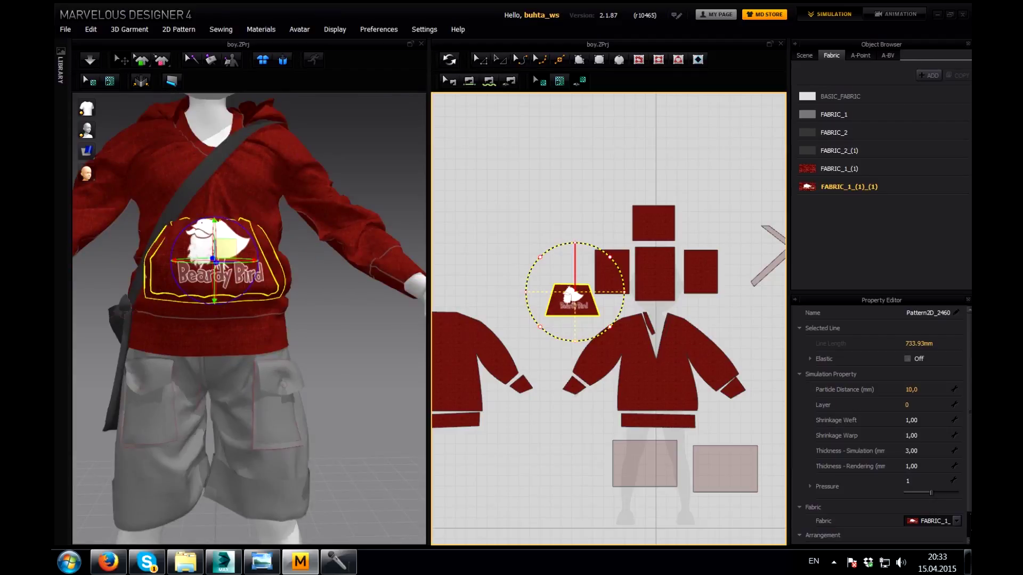
right_click(598, 273)
key("Escape")
left_click(572, 301)
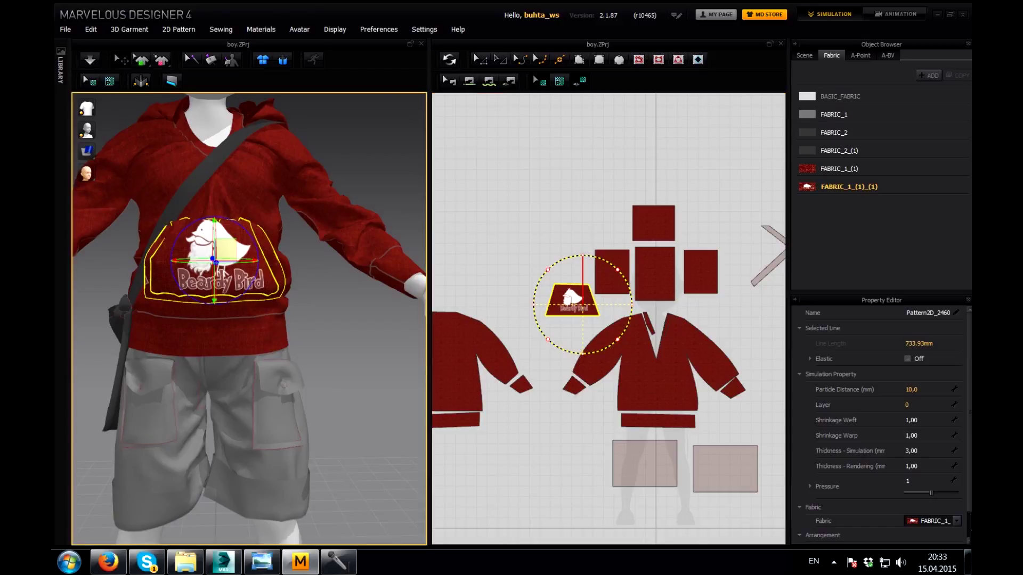
scroll(554, 306, "up", 5)
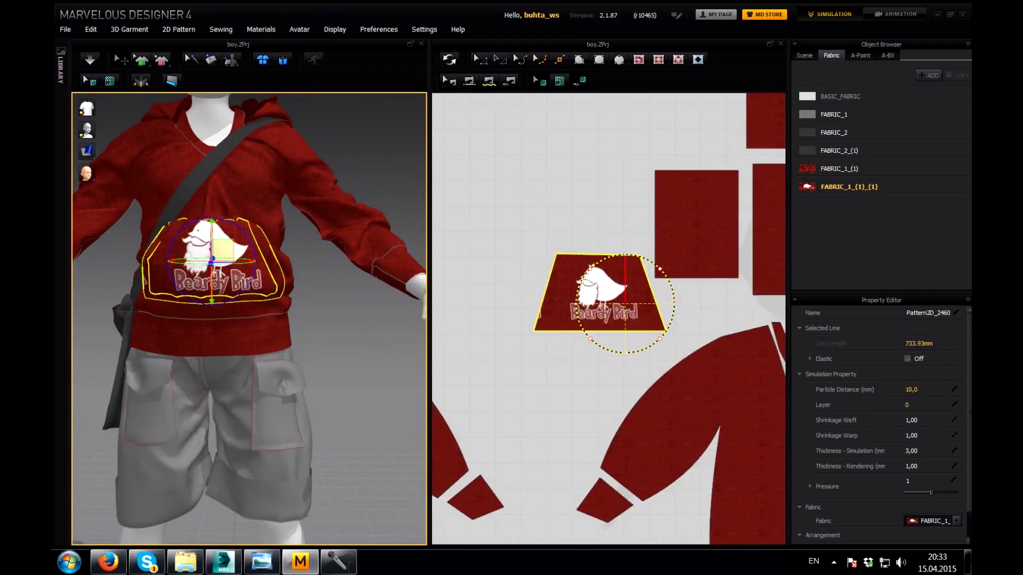
left_click_drag(592, 289, 617, 308)
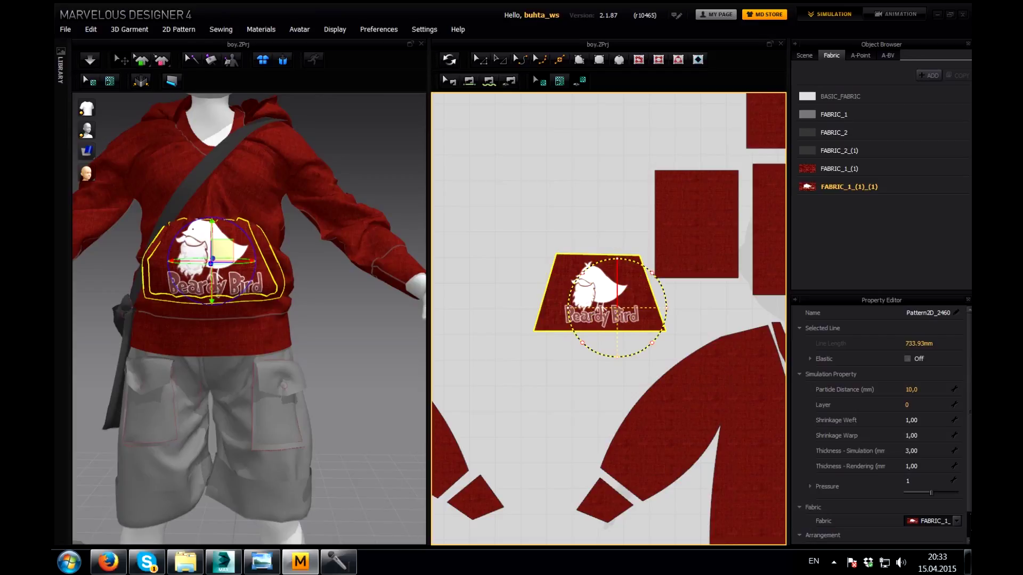
key("Escape")
scroll(249, 319, "down", 8)
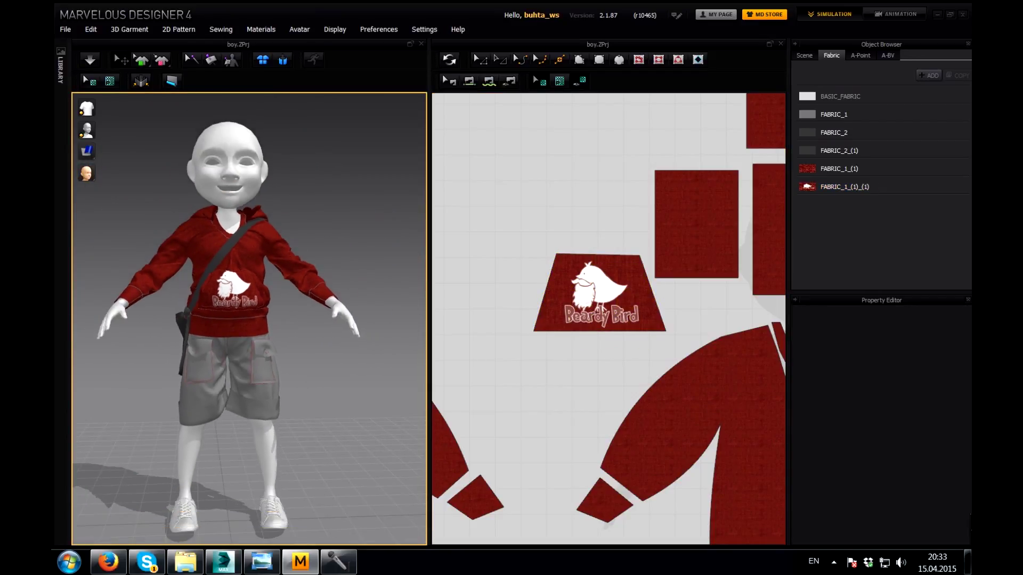
scroll(608, 318, "down", 5)
scroll(608, 318, "down", 5)
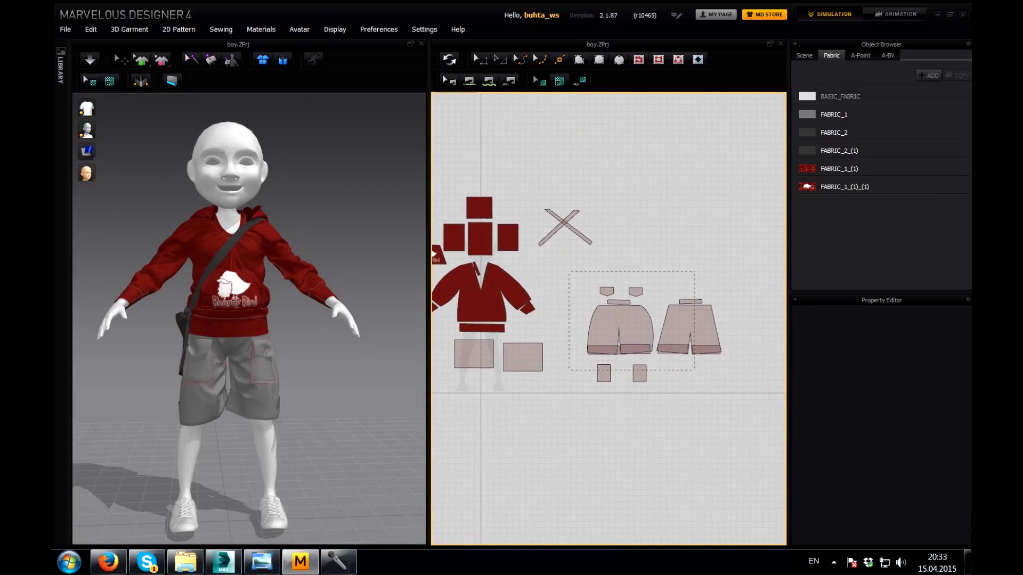
Make the shorts fabric FABRIC_1 white with the FabricPlain0028_2_S denim texture.
left_click_drag(569, 272, 738, 393)
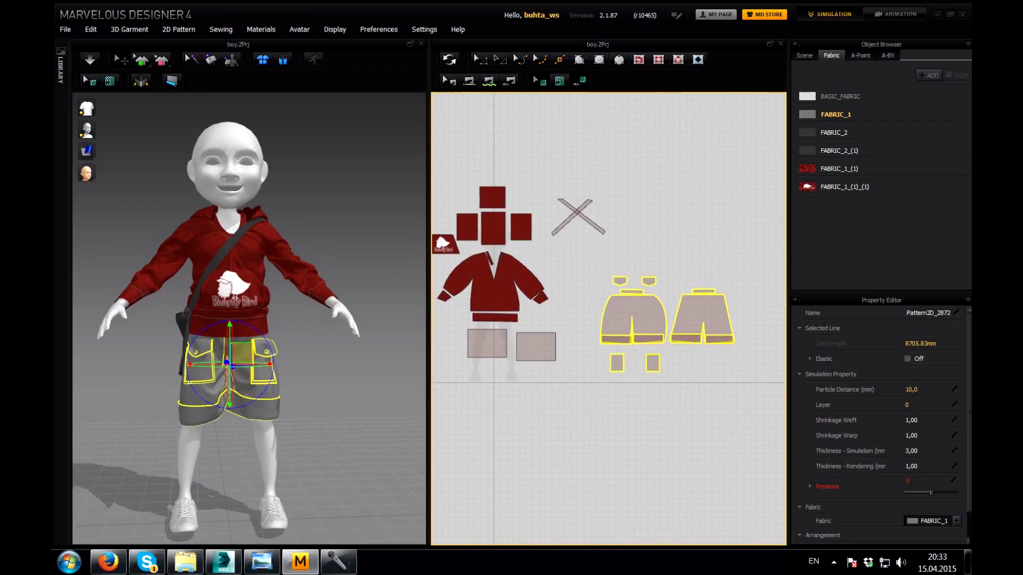
left_click(835, 114)
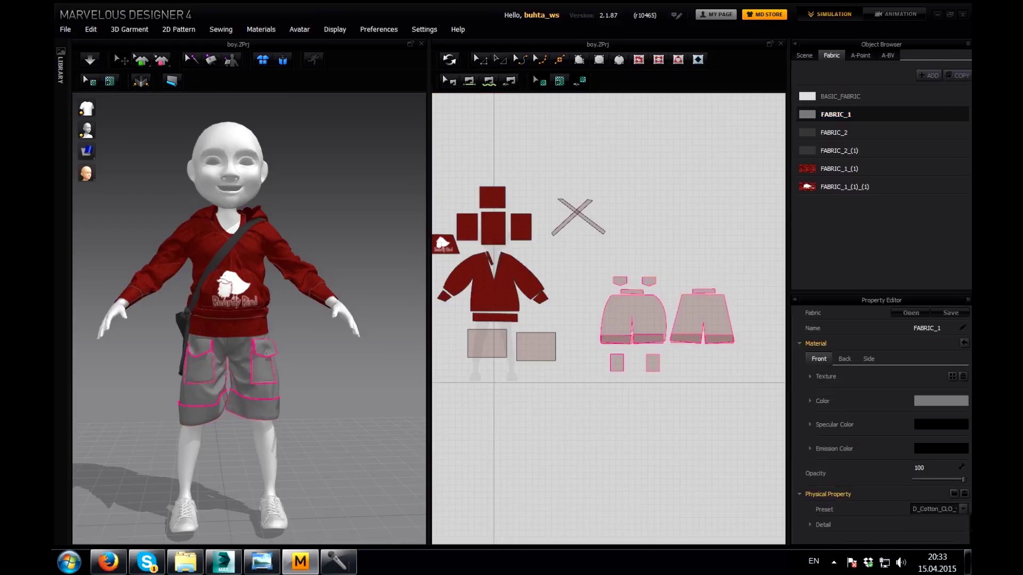
left_click(940, 401)
left_click(417, 145)
left_click(486, 374)
left_click(952, 376)
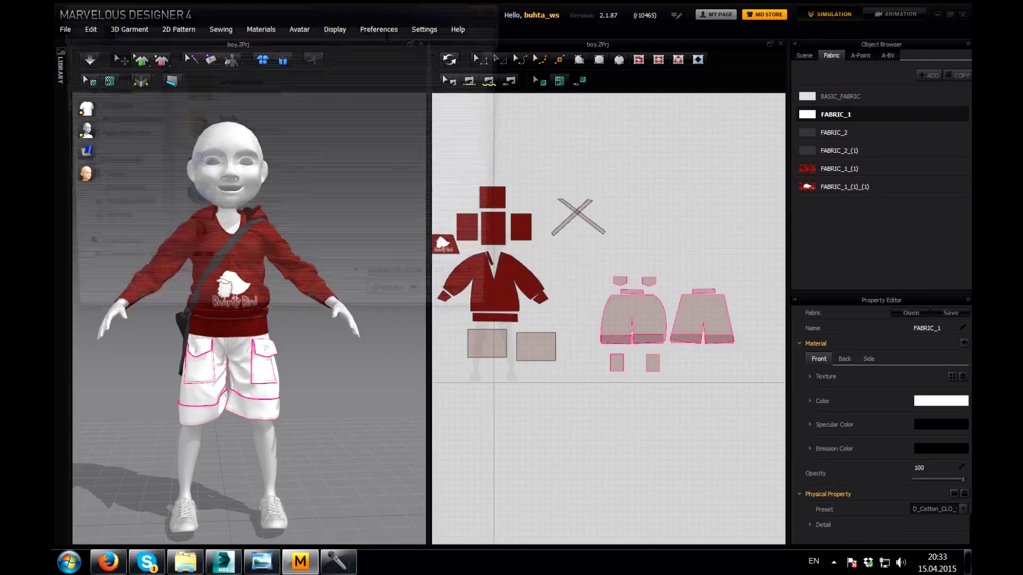
scroll(336, 170, "down", 5)
left_click(250, 171)
key("Return")
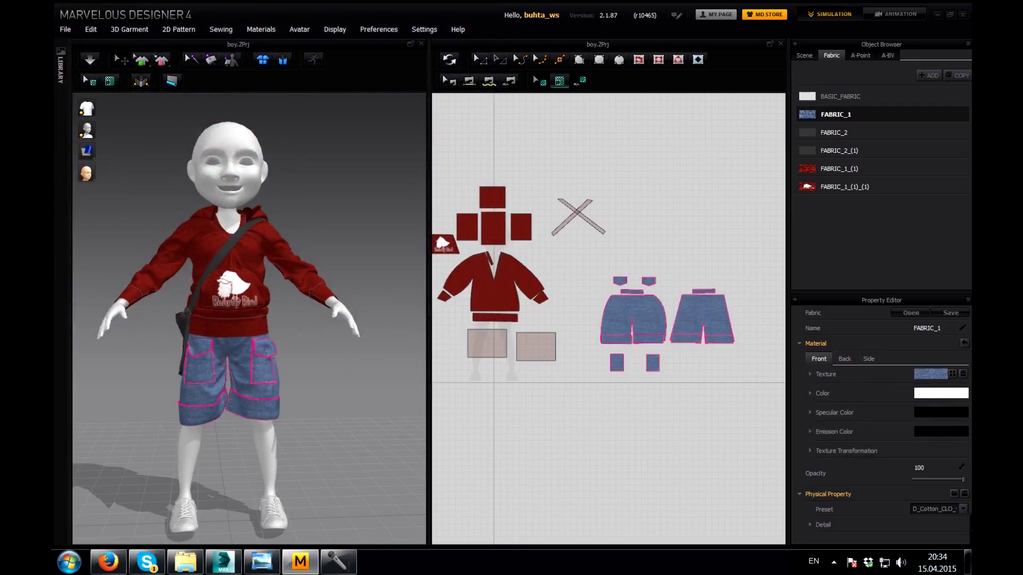
Inspect the denim shorts from a side view, then clear the selection.
left_click(651, 313)
scroll(650, 312, "up", 5)
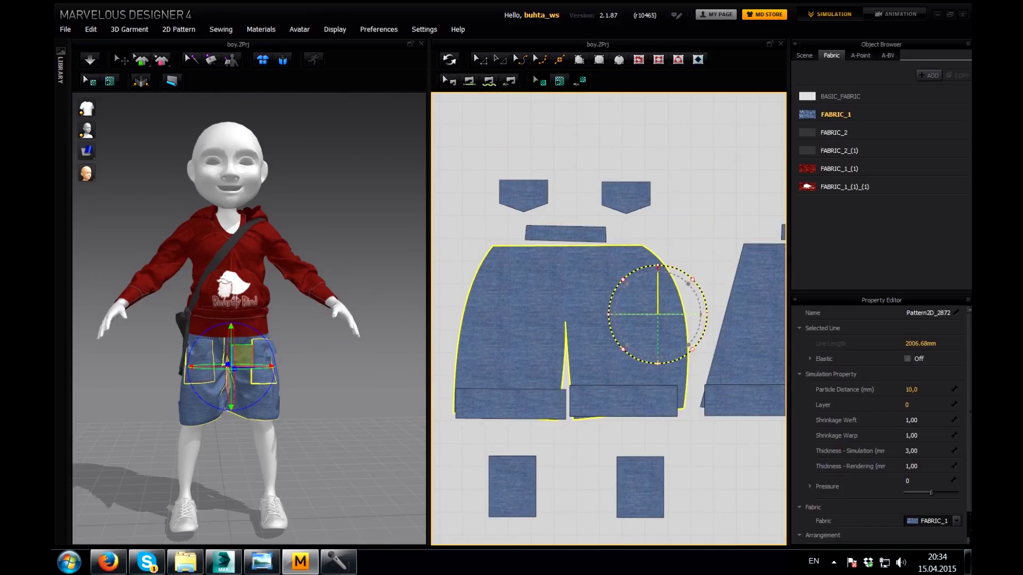
mouse_move(250, 320)
right_mouse_down()
mouse_move(346, 320)
mouse_move(250, 320)
right_mouse_up()
key("Escape")
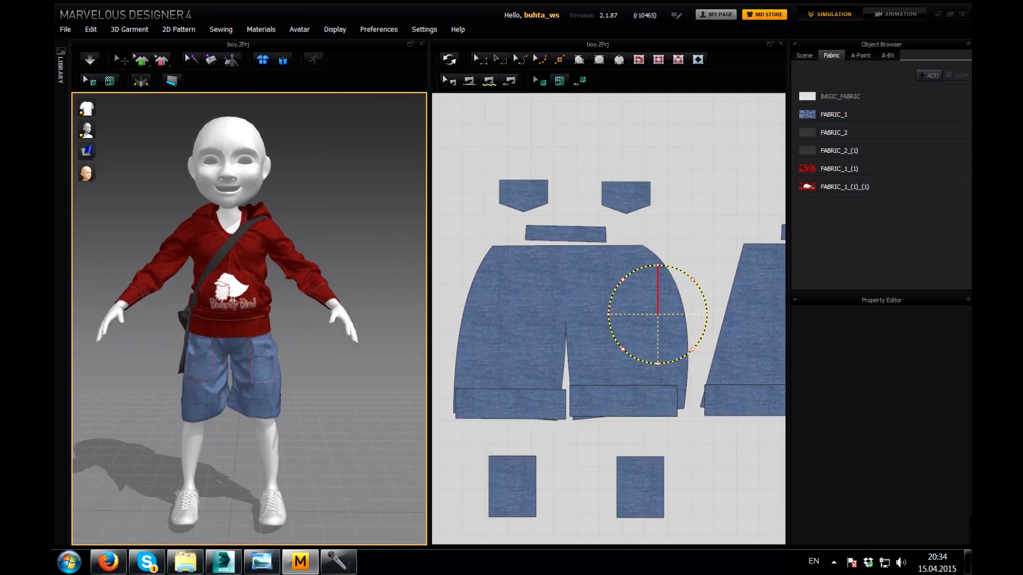
scroll(656, 315, "down", 5)
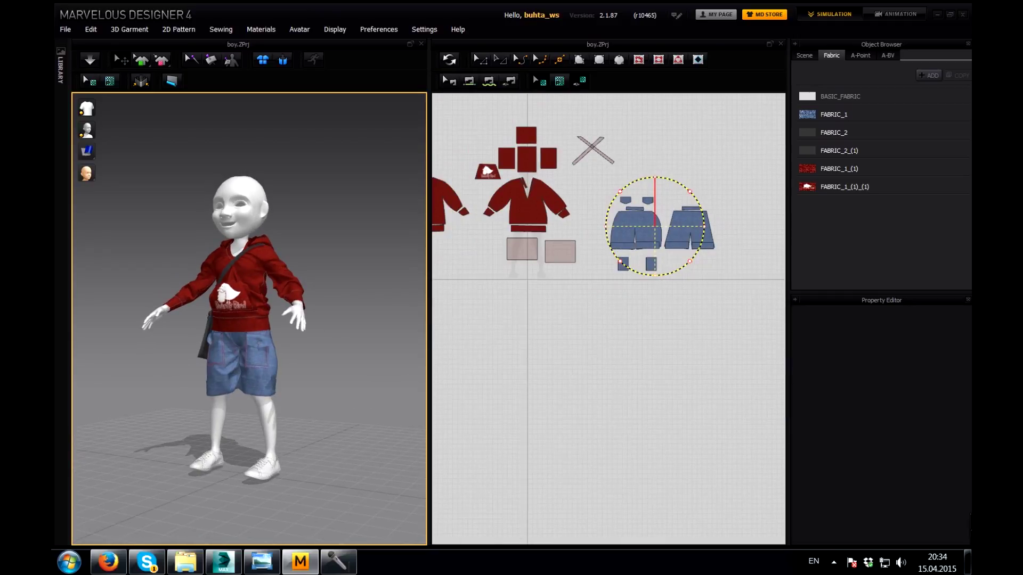
Make the bag fabric FABRIC_2_(1) white with the Leather0114_S texture.
right_click_drag(655, 226, 696, 246)
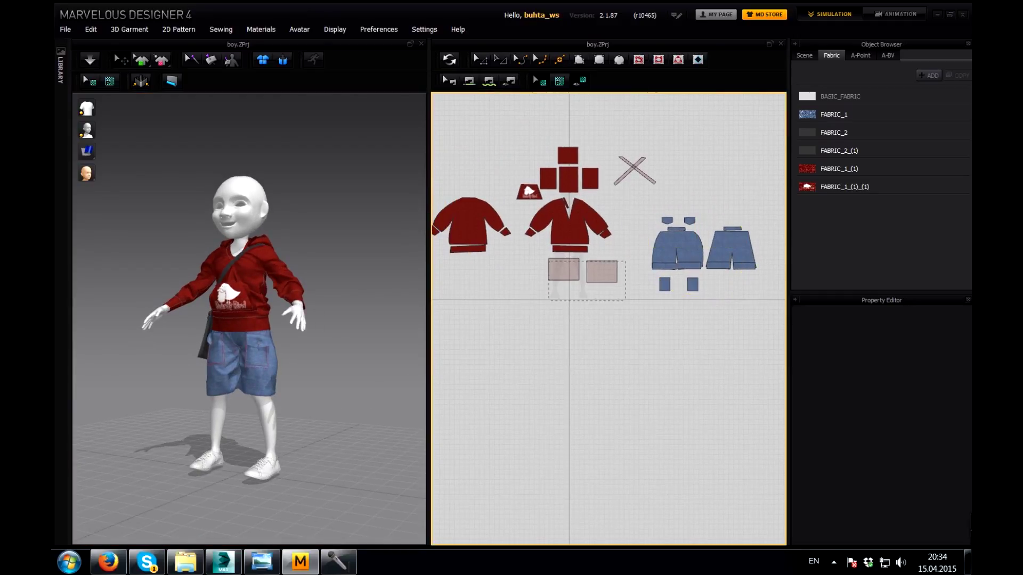
left_click_drag(548, 259, 624, 299)
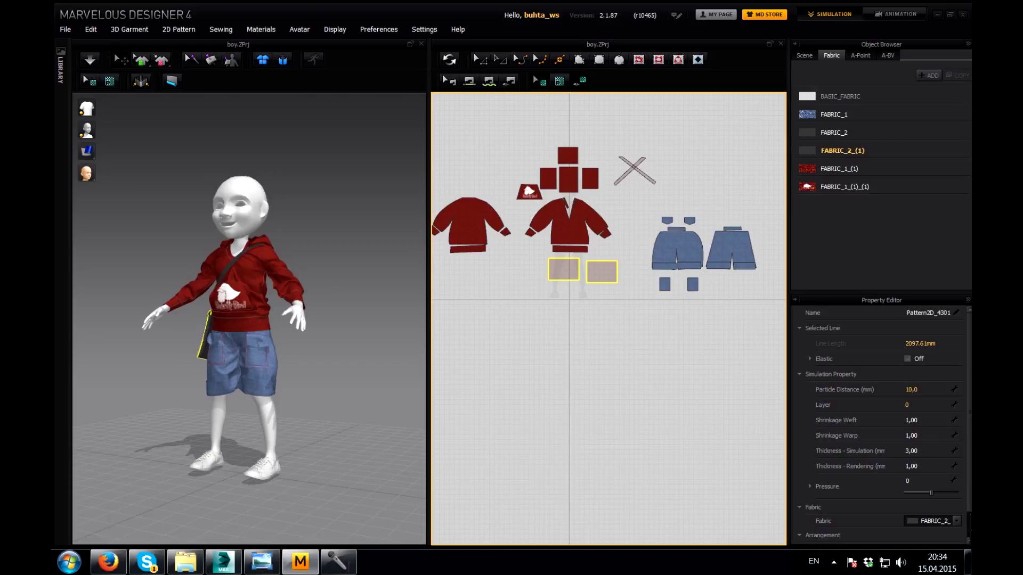
left_click(842, 150)
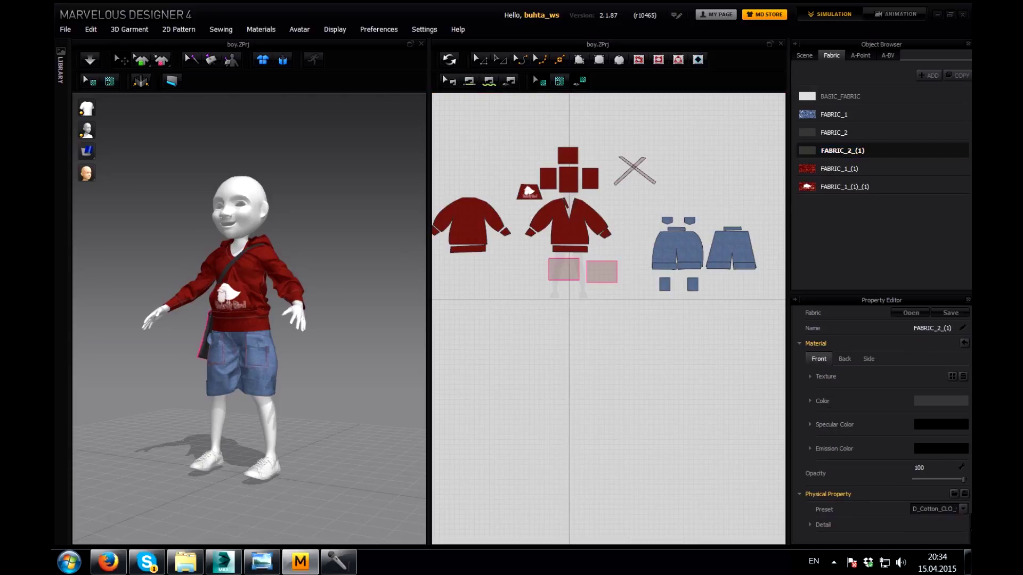
left_click(940, 400)
left_click(422, 151)
left_click(483, 370)
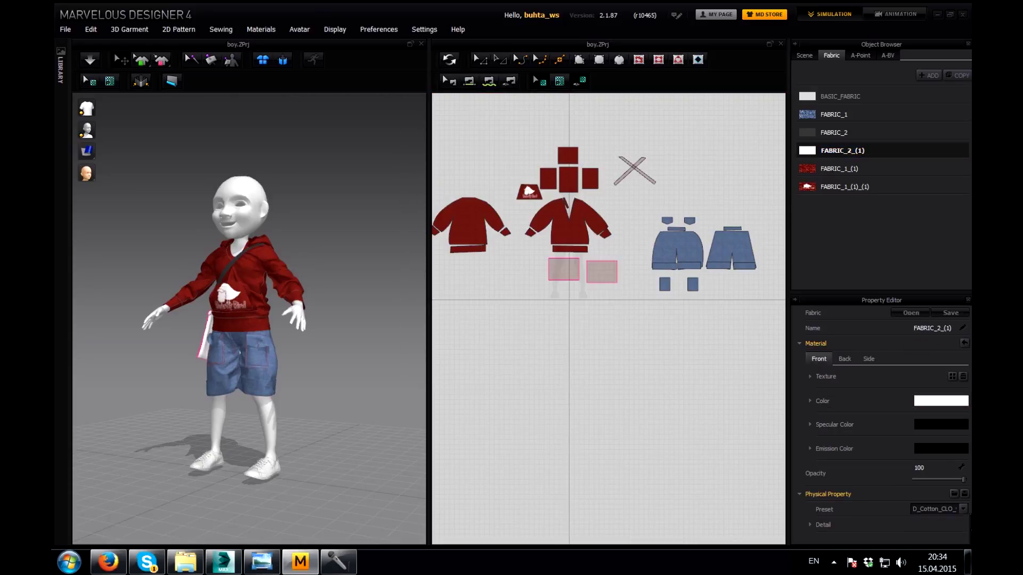
left_click(952, 376)
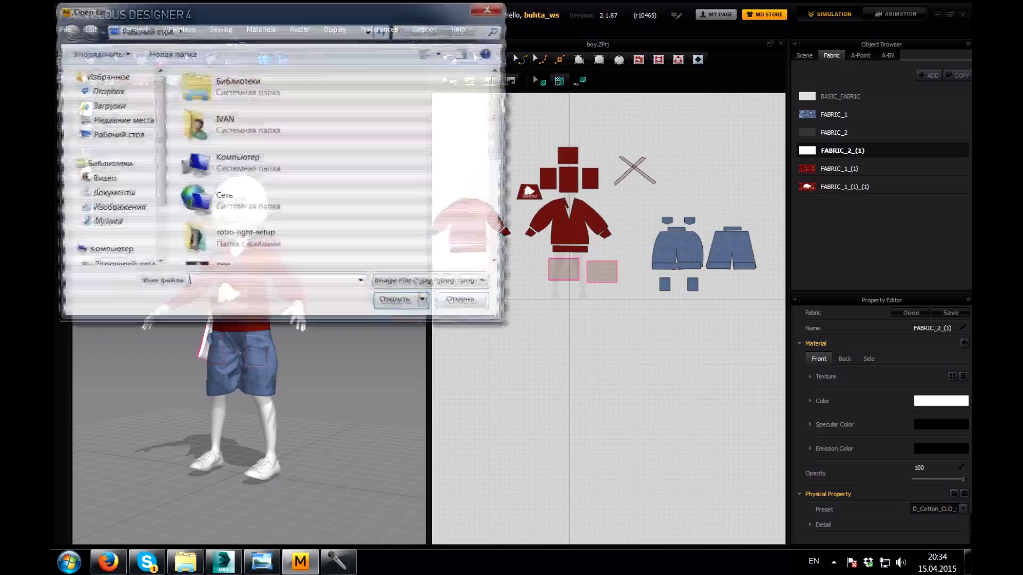
left_click(241, 205)
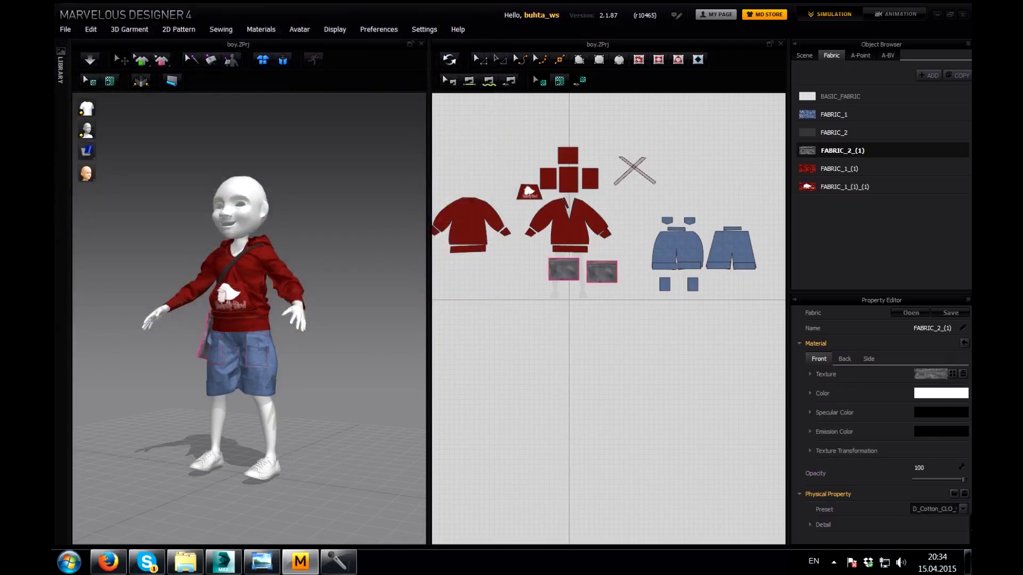
Orbit around the avatar to inspect the leather bag, then deselect.
right_click_drag(216, 264, 208, 264)
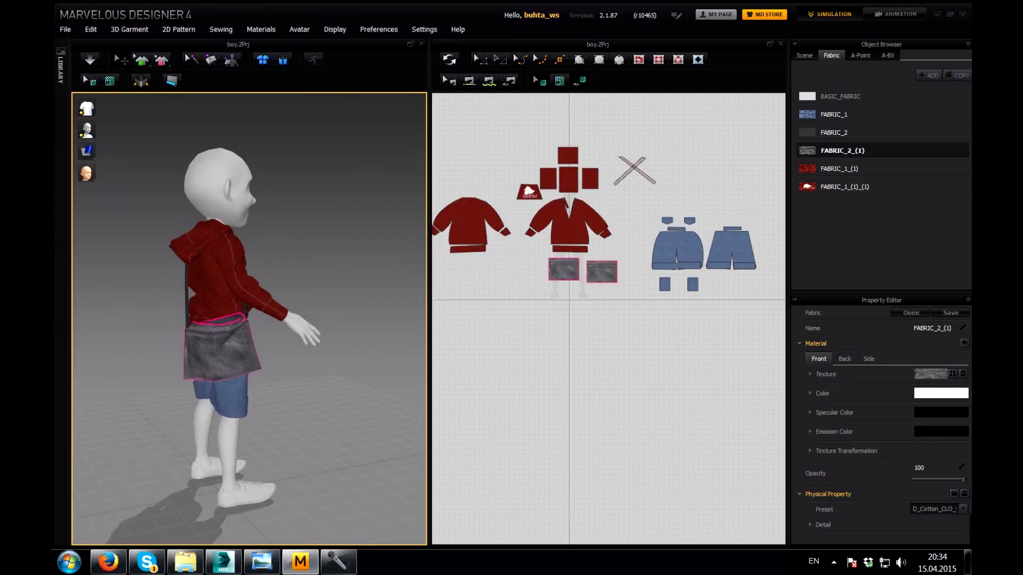
scroll(243, 293, "up", 3)
right_click_drag(243, 293, 171, 293)
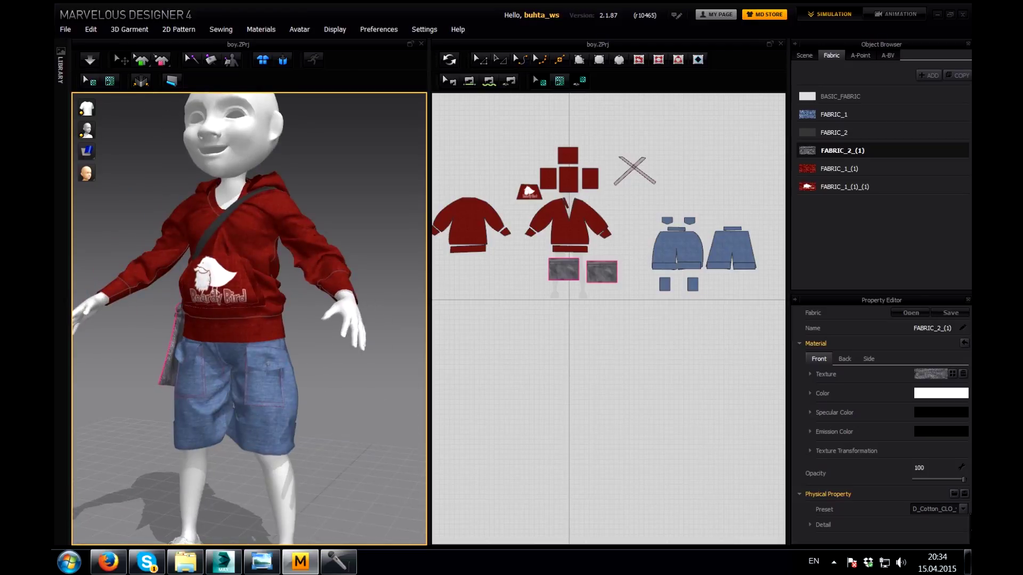
left_click(649, 154)
Make the strap fabric FABRIC_2 white with the Leather0114_S leather texture.
left_click(637, 169)
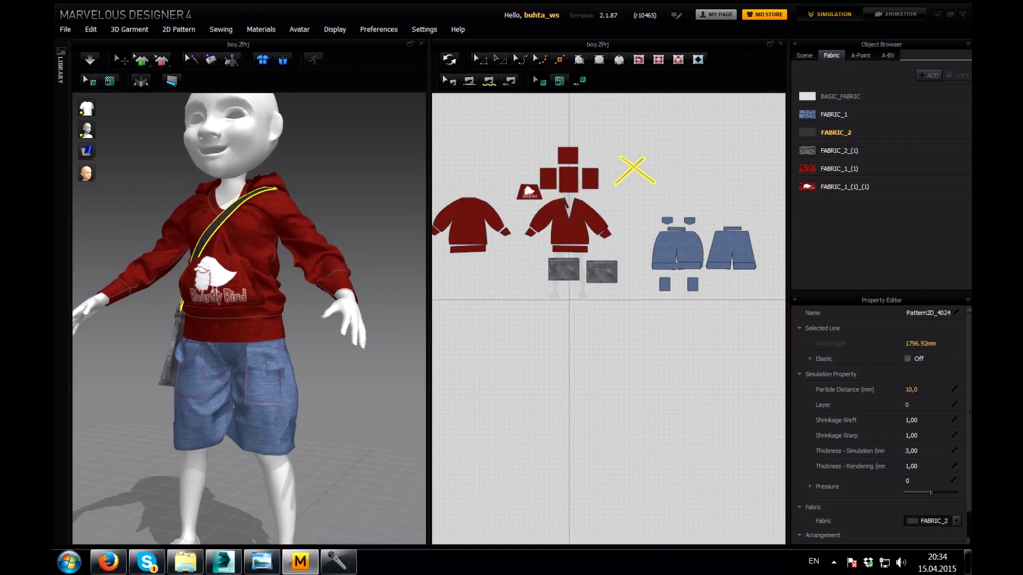
left_click(835, 132)
left_click(941, 400)
left_click_drag(418, 207, 417, 145)
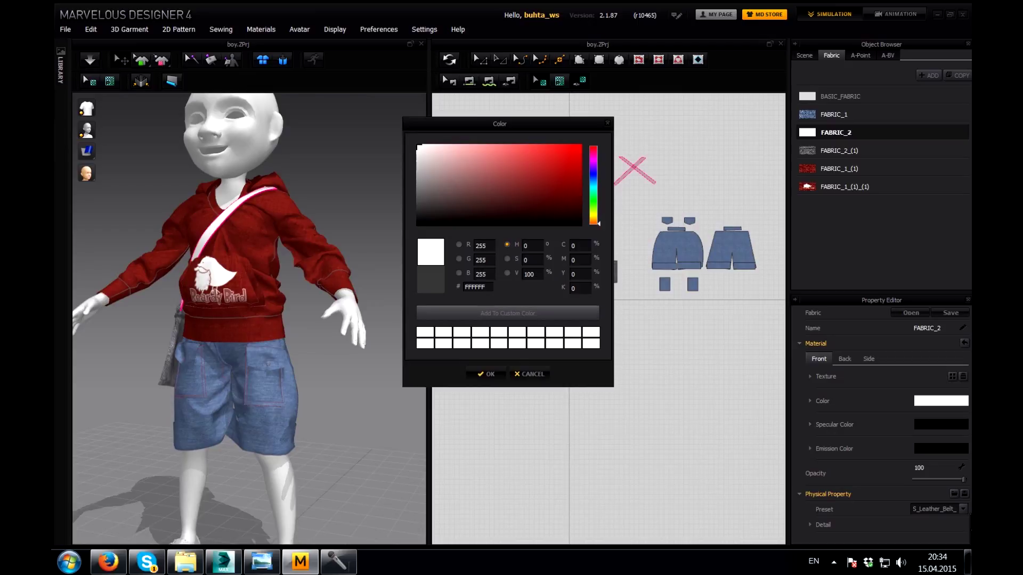
left_click(486, 374)
left_click(952, 376)
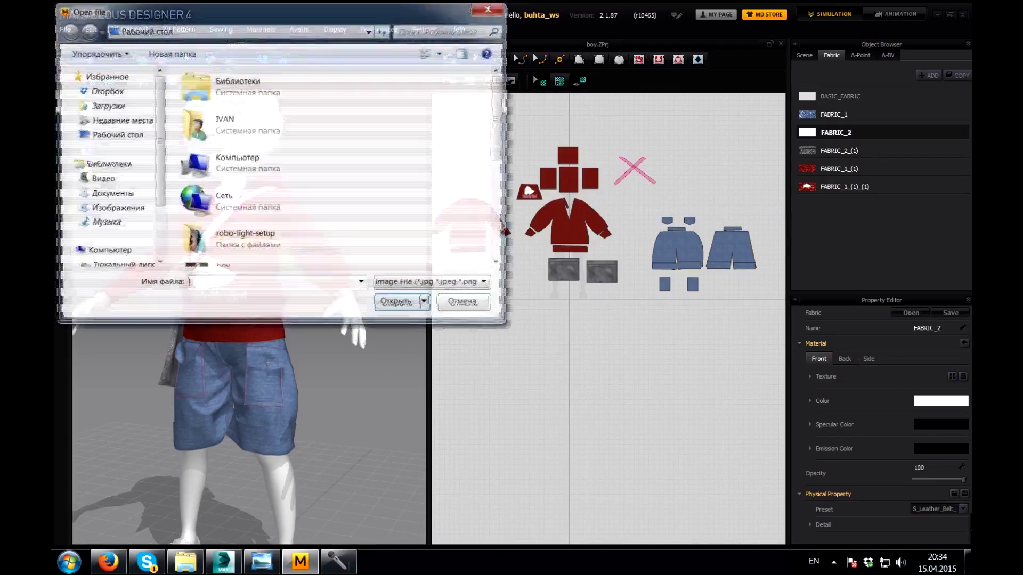
left_click(261, 211)
key("Return")
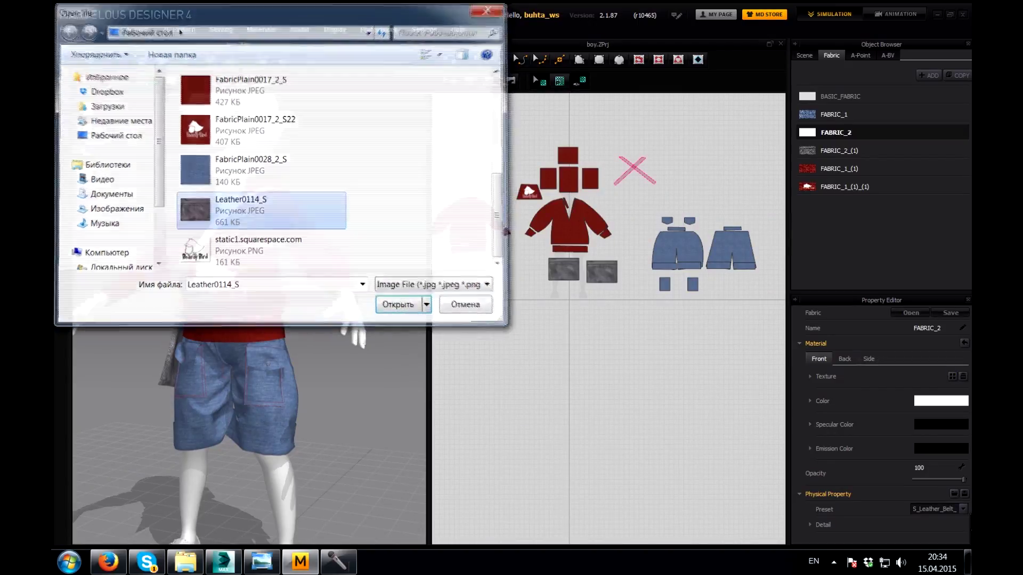
Rotate both crossing strap strips into position and clear the selection.
scroll(608, 319, "up", 3)
scroll(639, 213, "up", 3)
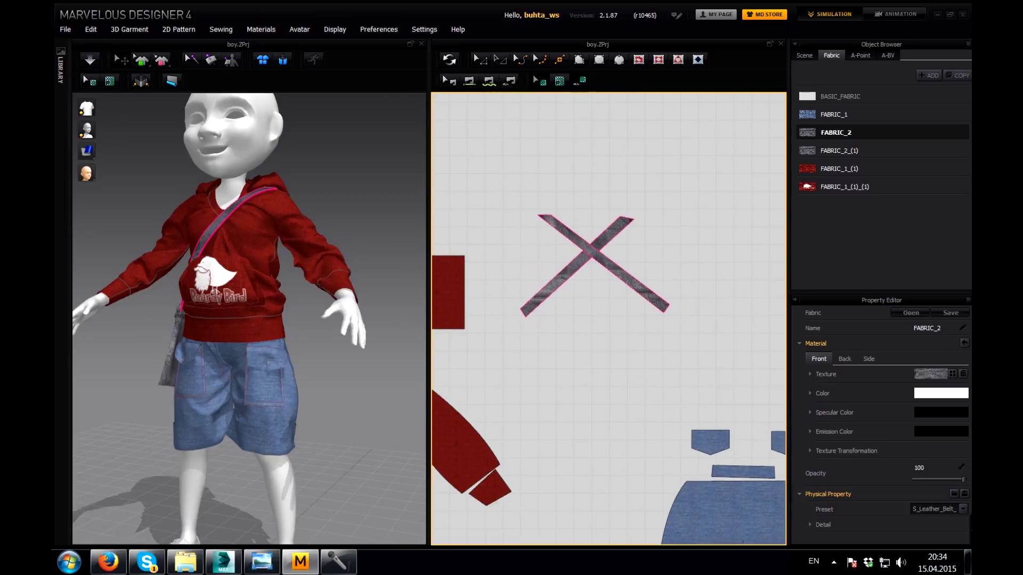
left_click(564, 277)
left_click_drag(612, 183, 578, 196)
left_click(638, 289)
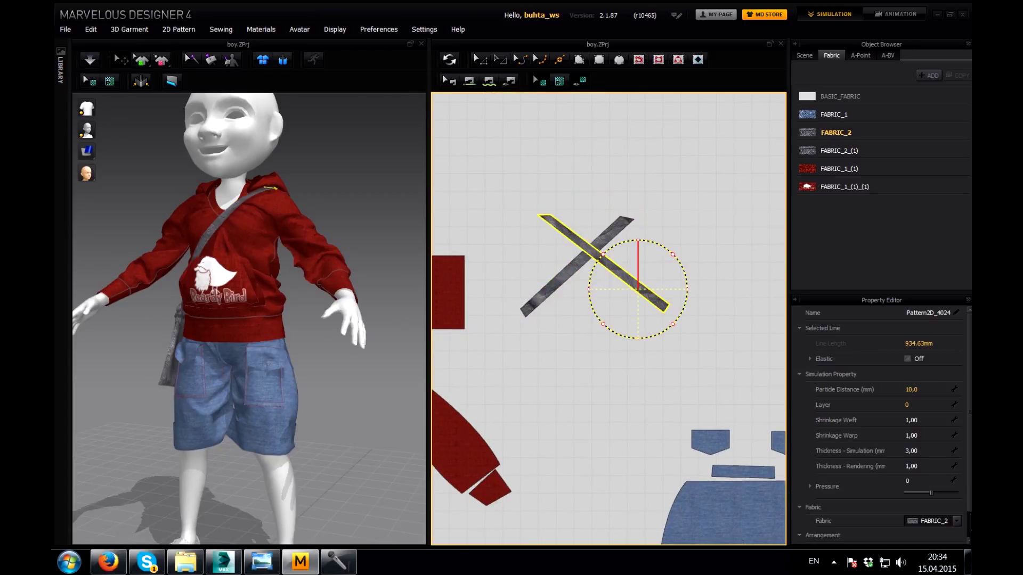
left_click_drag(637, 241, 665, 252)
key("Escape")
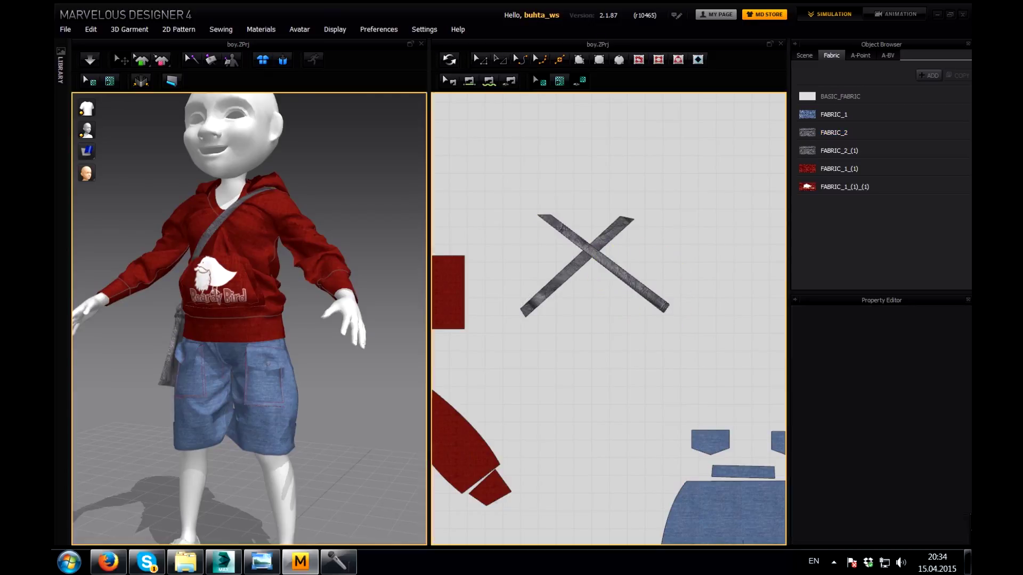
left_click(260, 196)
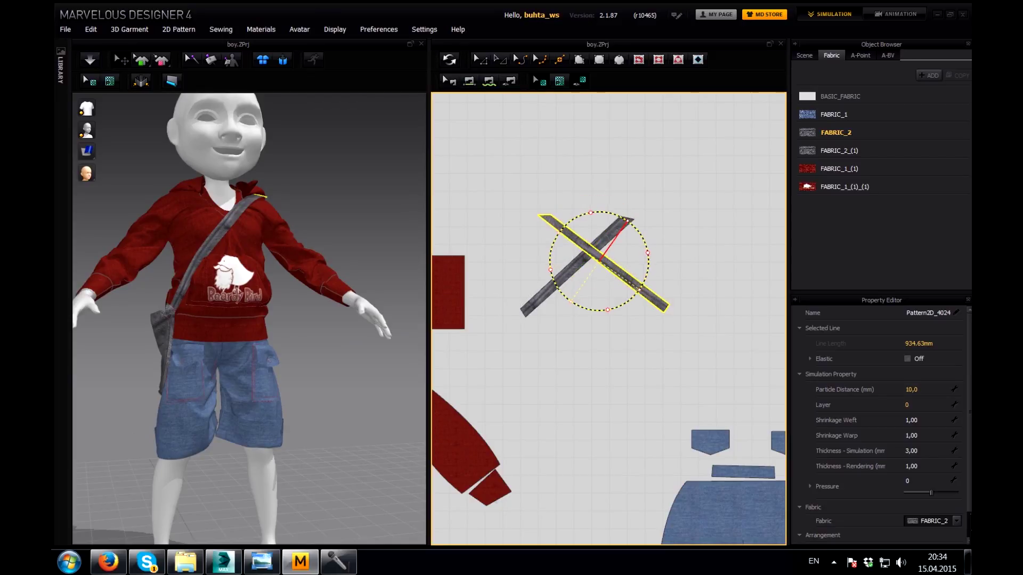
left_click(543, 295)
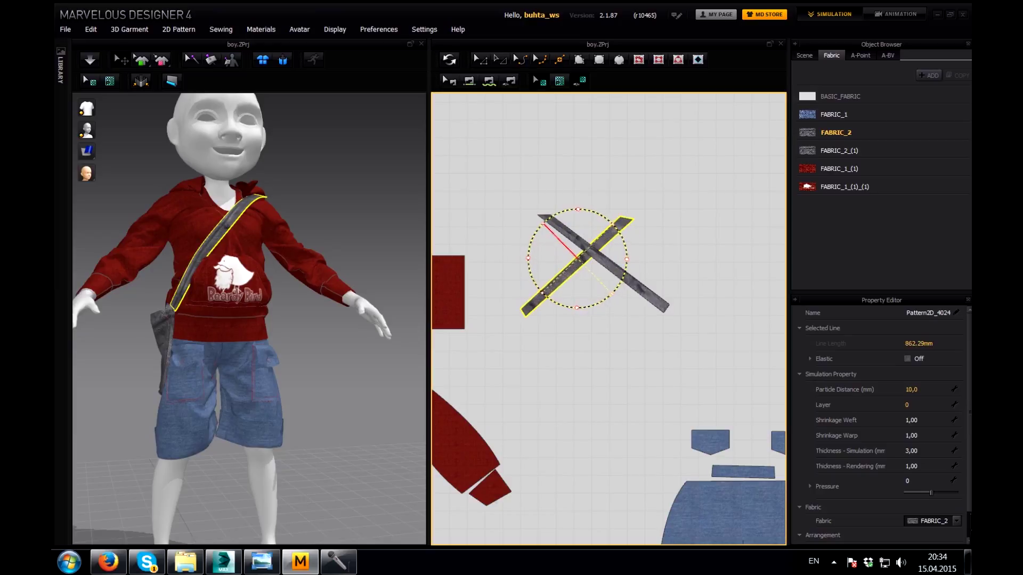
mouse_move(298, 320)
right_mouse_down()
mouse_move(213, 320)
mouse_move(288, 320)
right_mouse_up()
left_click(298, 452)
right_click_drag(298, 453, 347, 453)
scroll(576, 279, "up", 5)
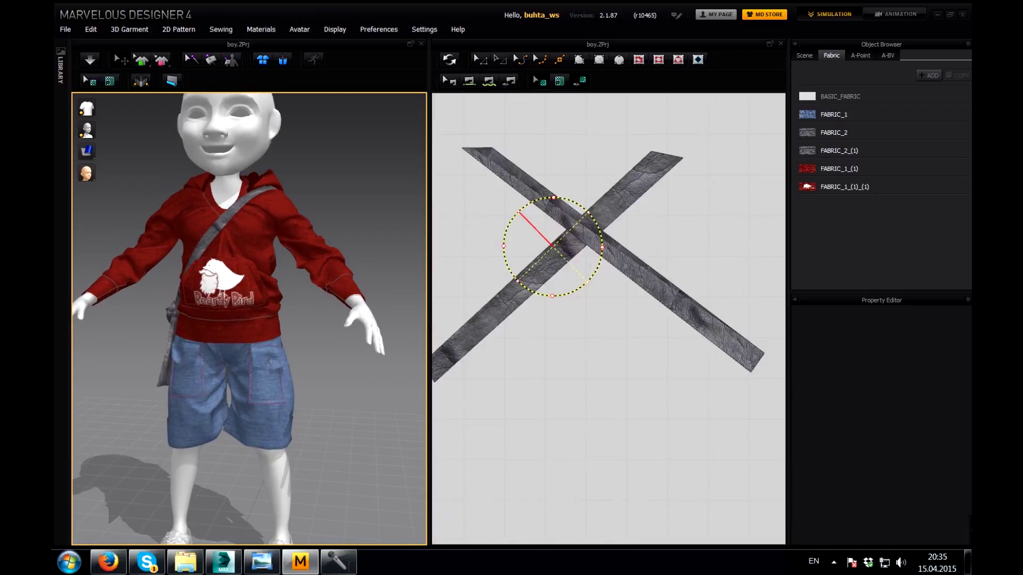
scroll(609, 318, "down", 5)
scroll(609, 318, "up", 2)
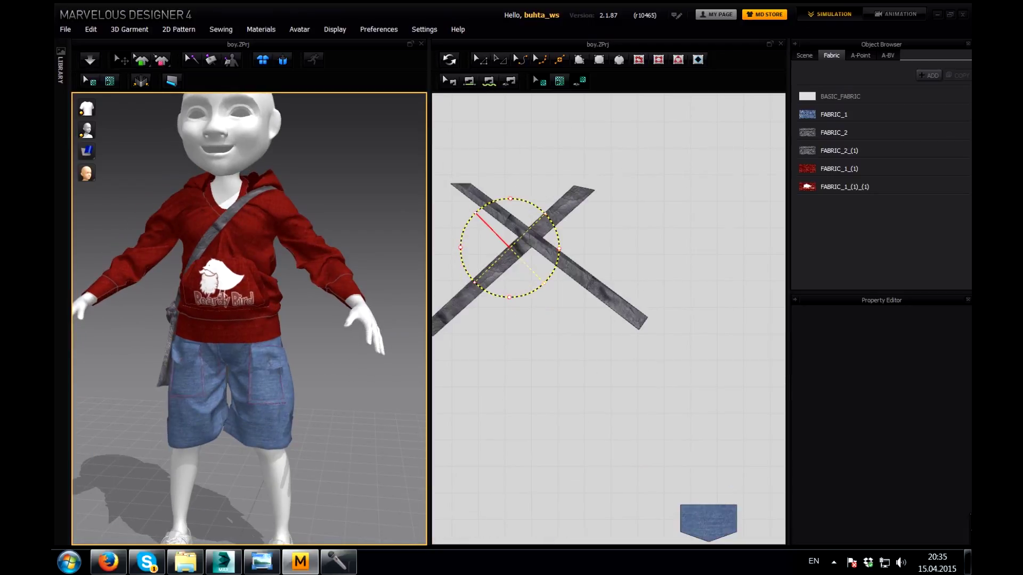
left_click(510, 248)
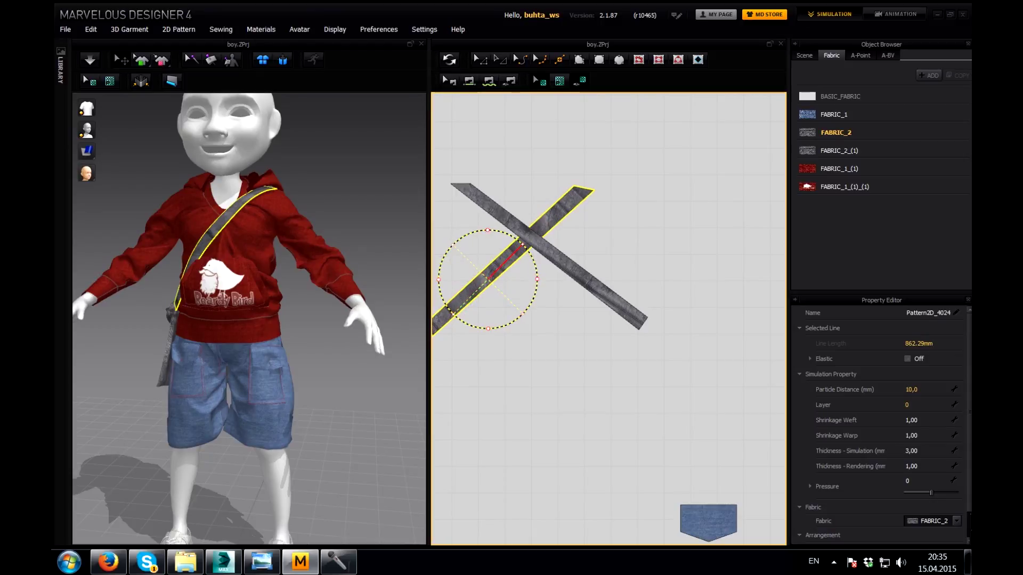
left_click(372, 160)
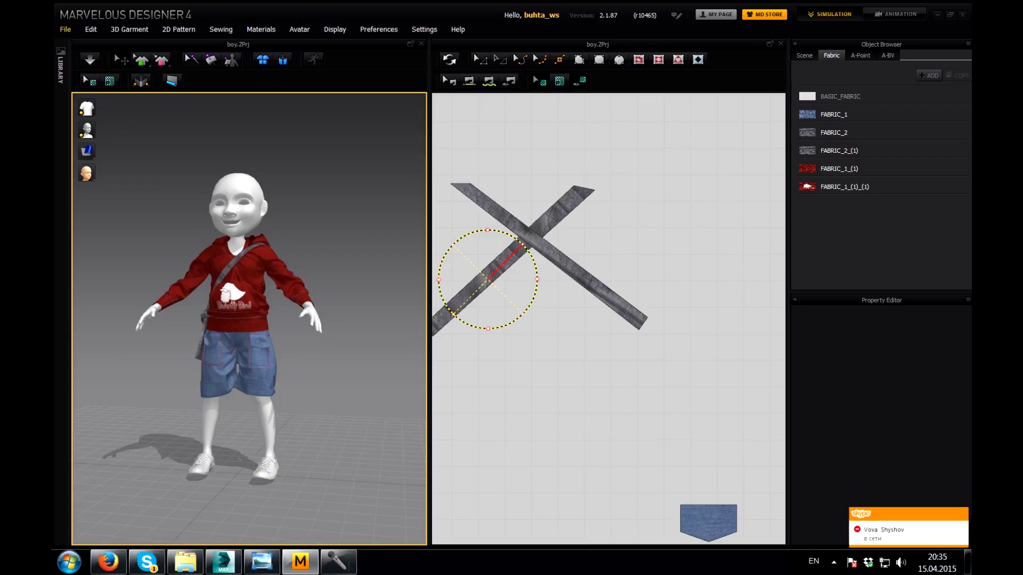
Export the garments as an OBJ file named 'clothes', dismissing the thick-option note.
left_click(65, 29)
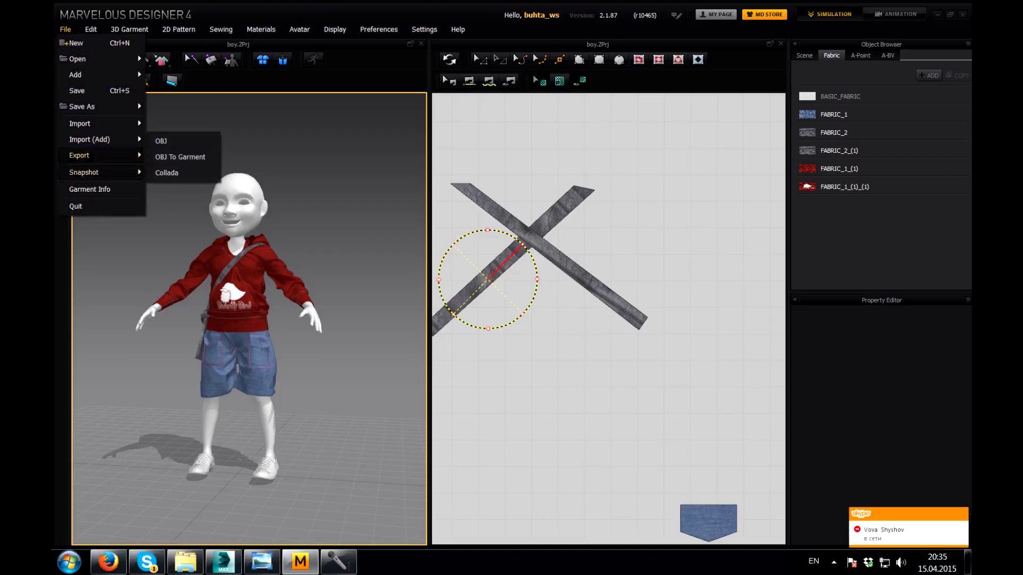
mouse_move(99, 155)
left_click(160, 157)
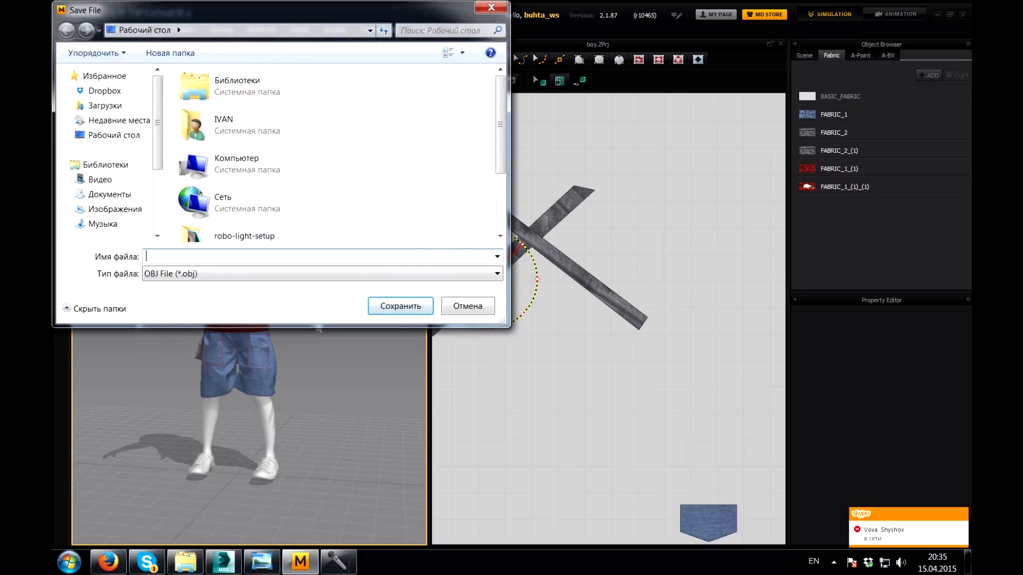
type("clothes")
key("Return")
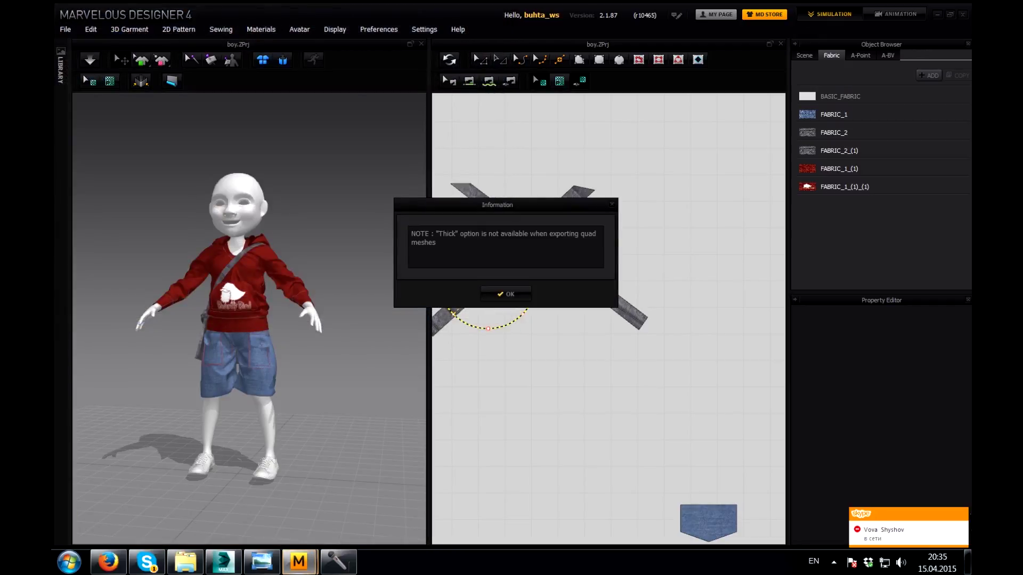
key("Return")
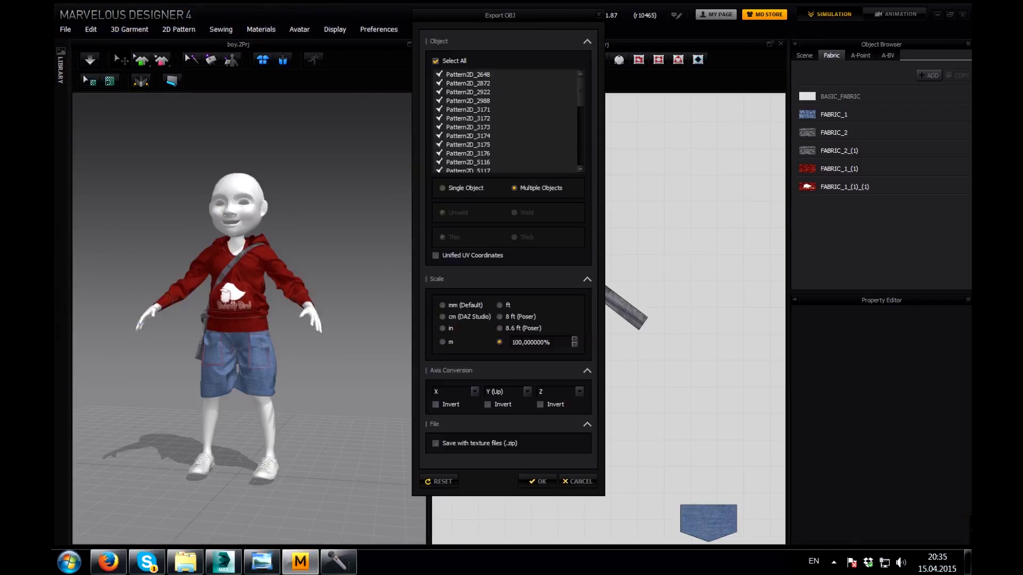